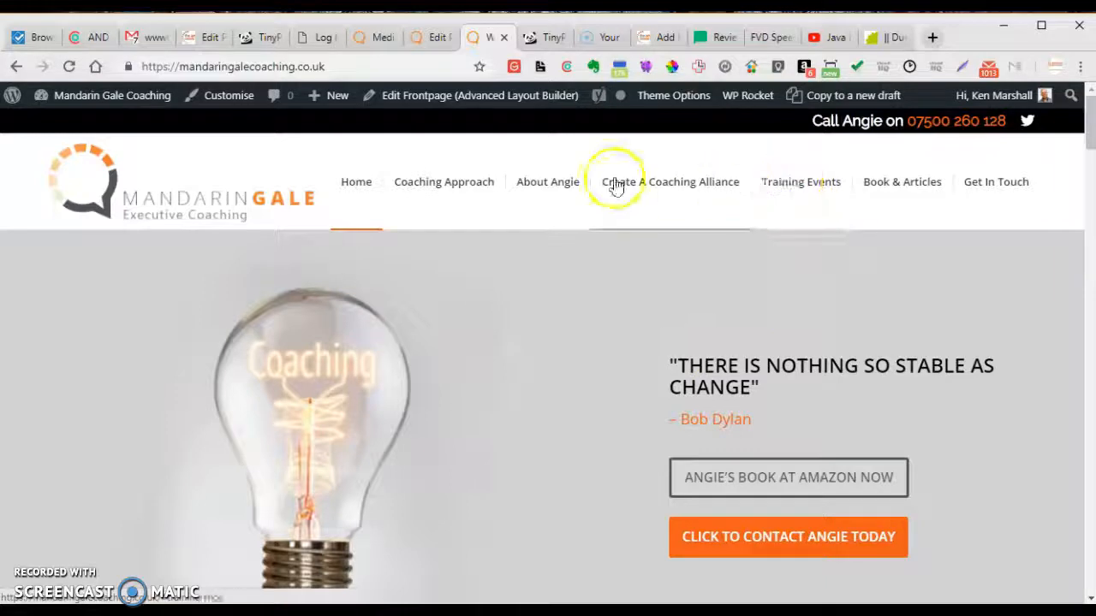
Go to the site's Training Events section and open the full training details page.
click(782, 186)
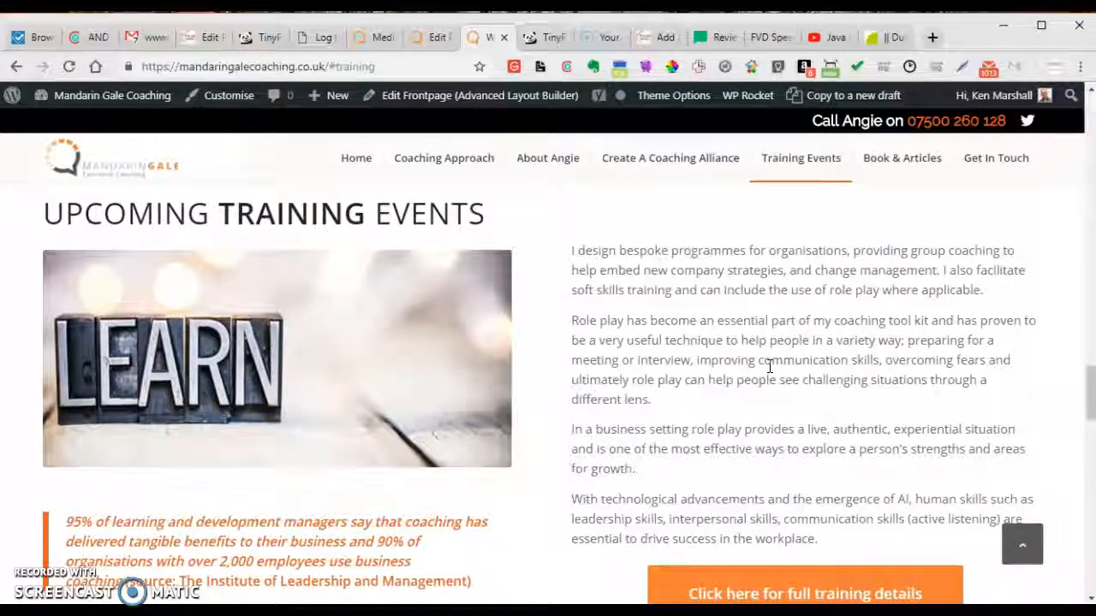
scroll(770, 367, down, 1)
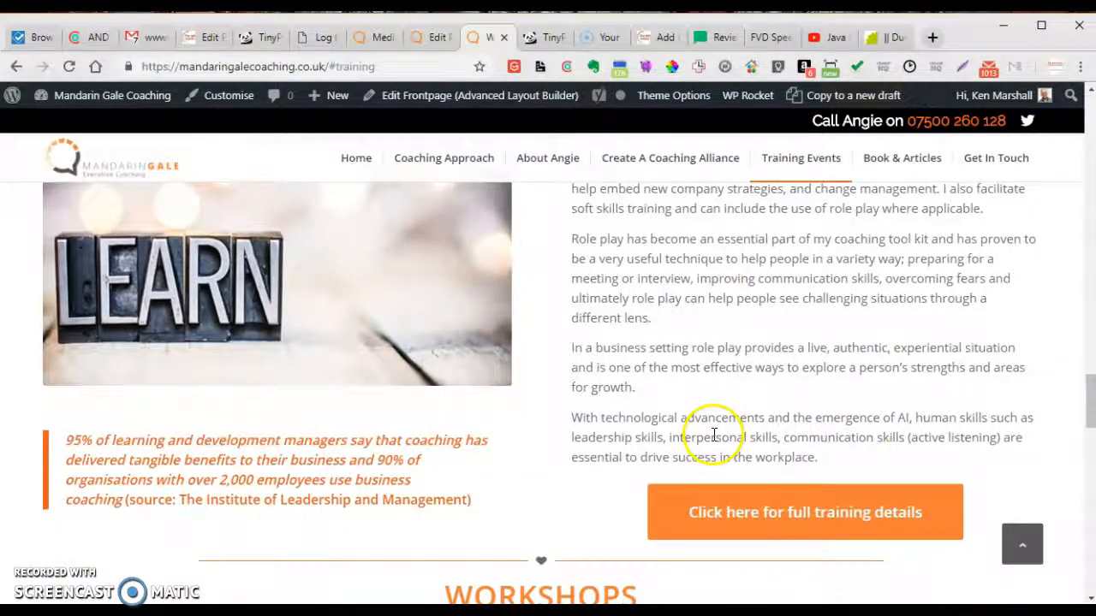
click(811, 511)
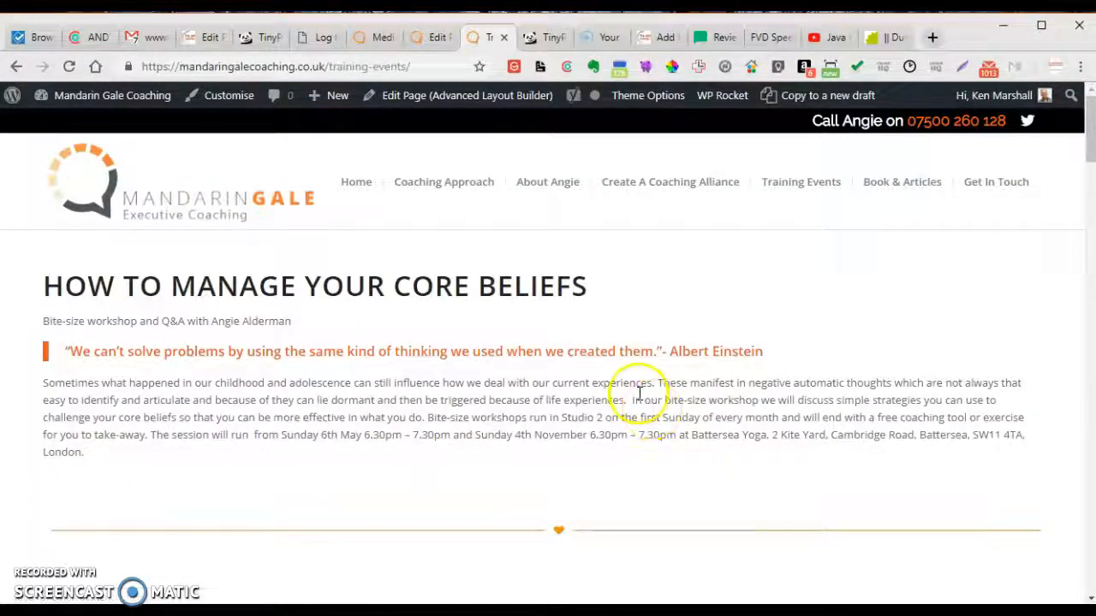
Look through the workshop sections on the Training Events page, from How To Manage Your Core Beliefs to Be Audacious.
scroll(478, 335, down, 15)
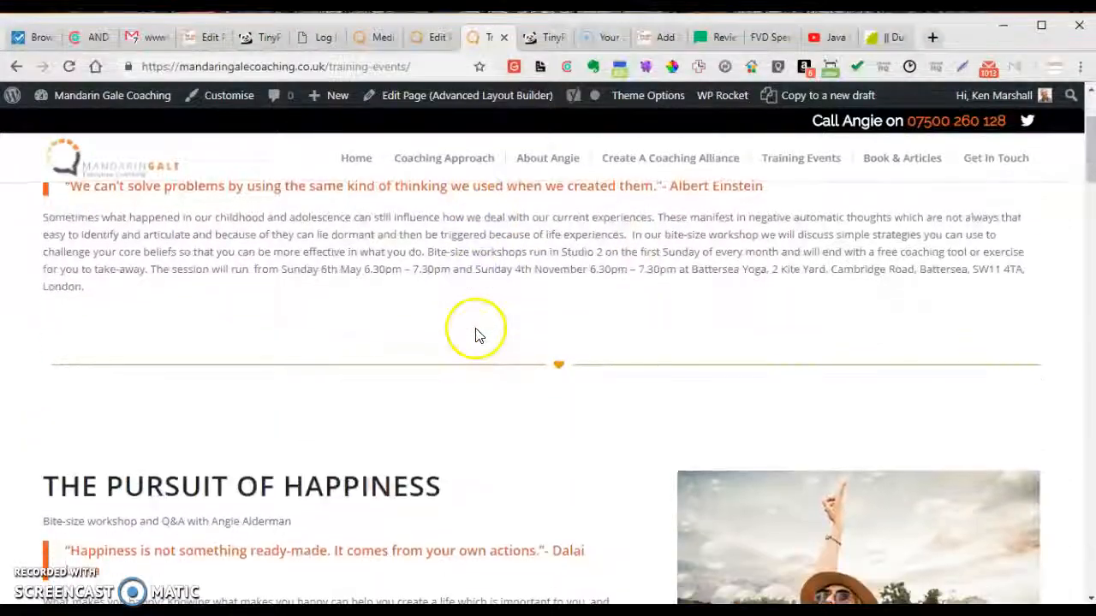
scroll(477, 335, down, 15)
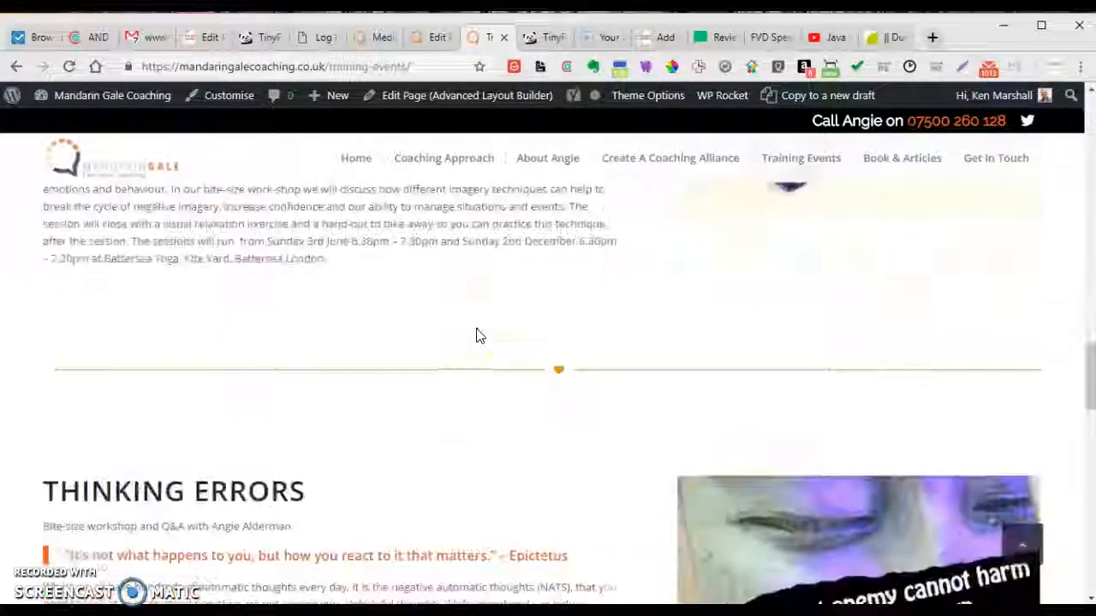
scroll(478, 335, down, 3)
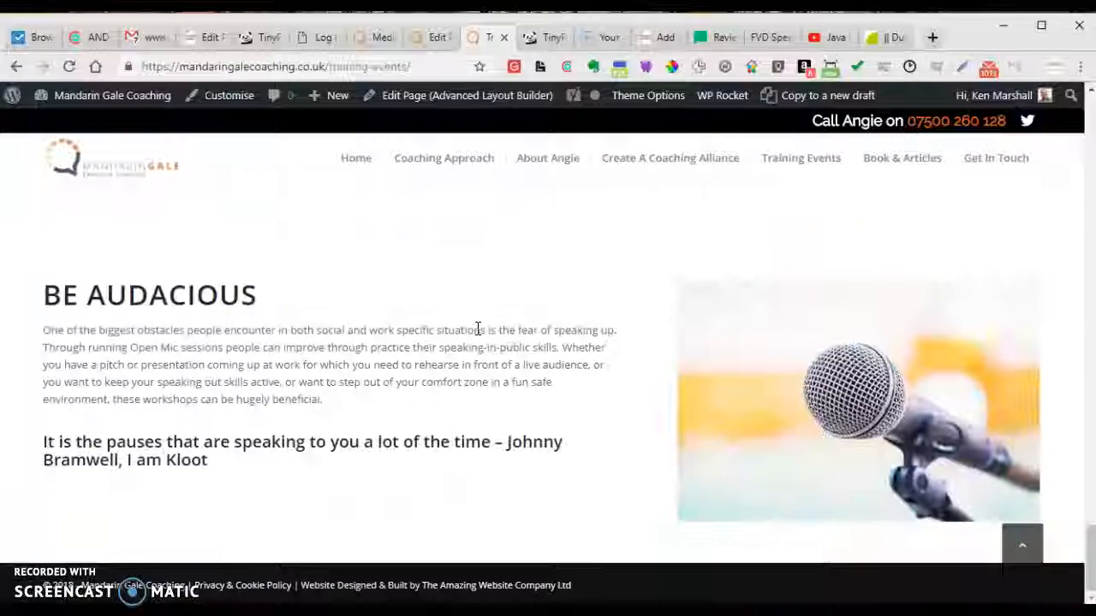
scroll(478, 334, up, 10)
scroll(478, 329, up, 6)
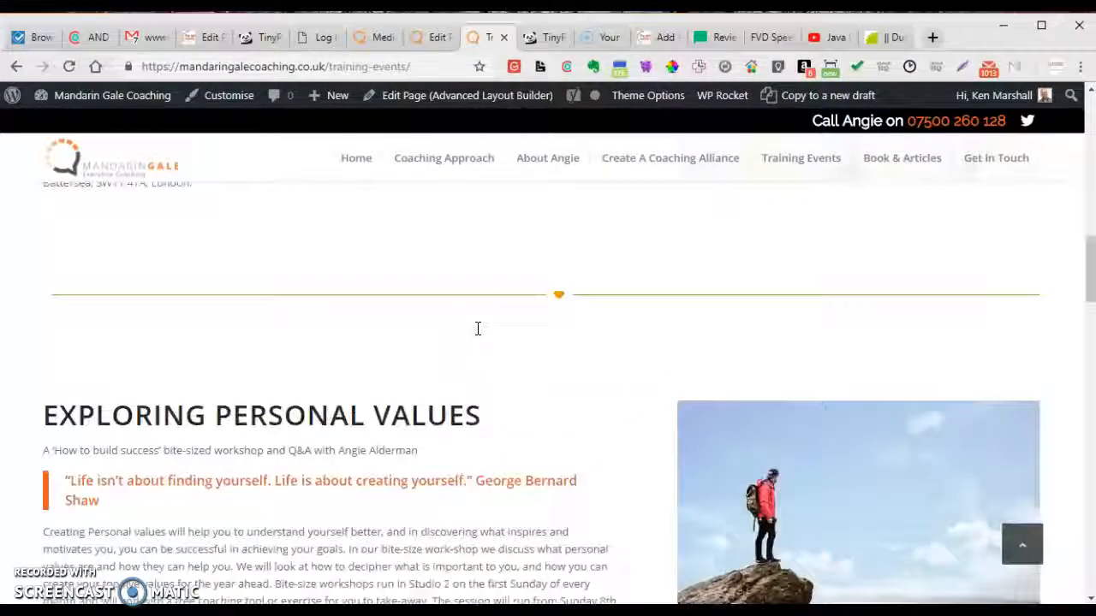
scroll(450, 345, up, 3)
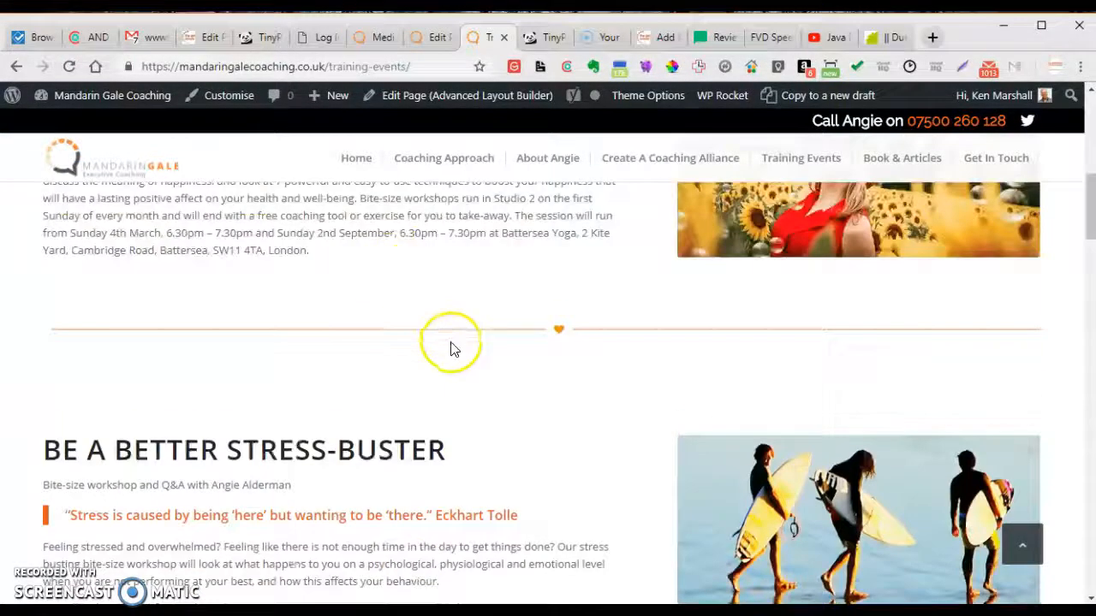
scroll(496, 439, up, 3)
scroll(495, 437, up, 2)
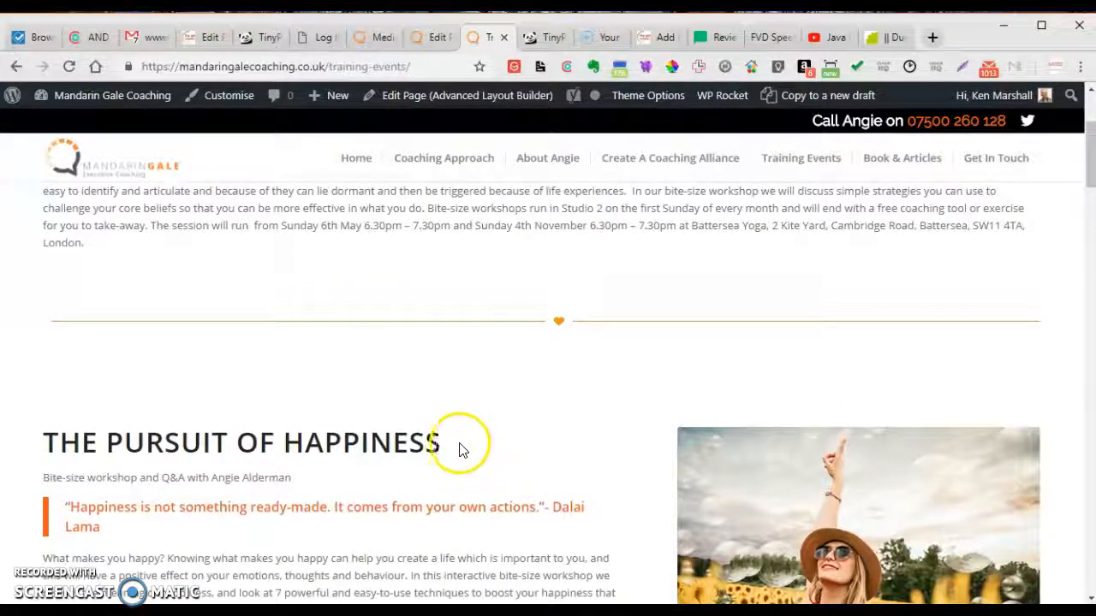
scroll(457, 434, up, 3)
scroll(520, 409, down, 8)
scroll(523, 359, up, 8)
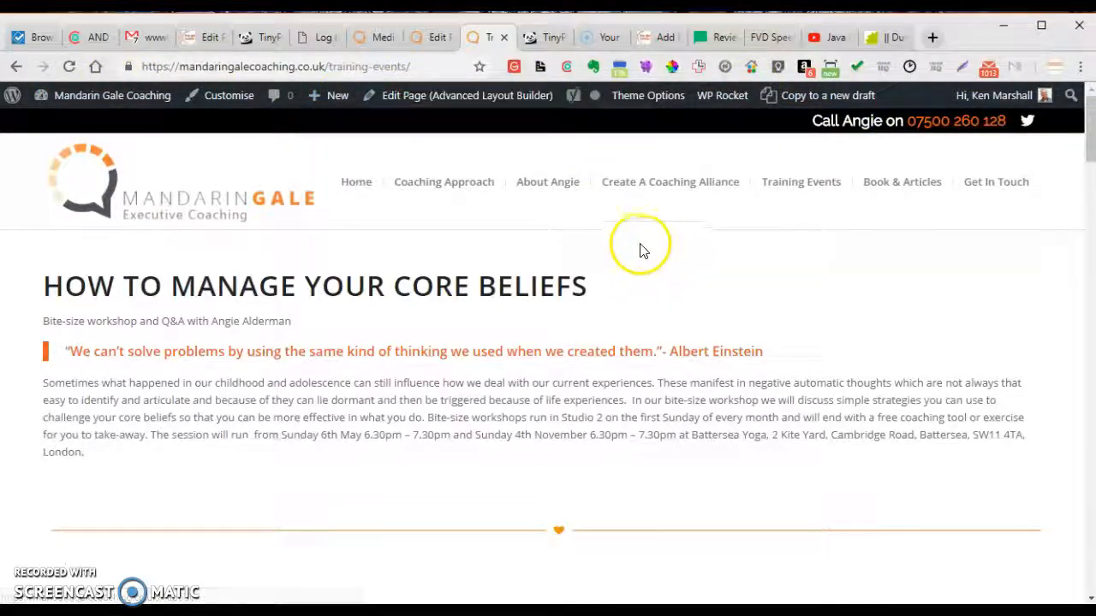
scroll(650, 254, down, 4)
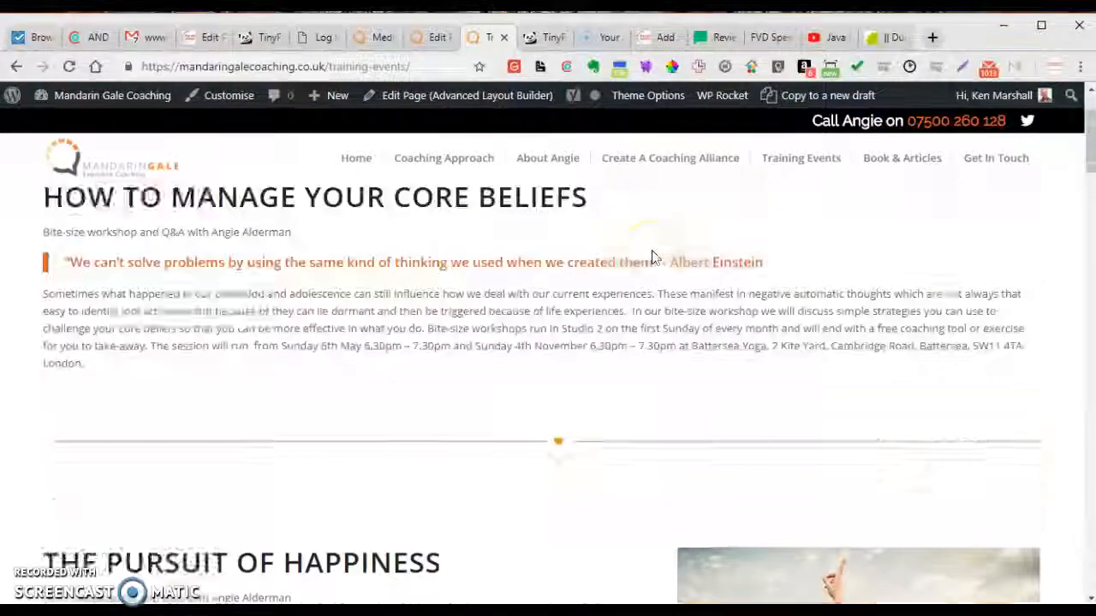
scroll(652, 255, down, 3)
scroll(652, 255, up, 5)
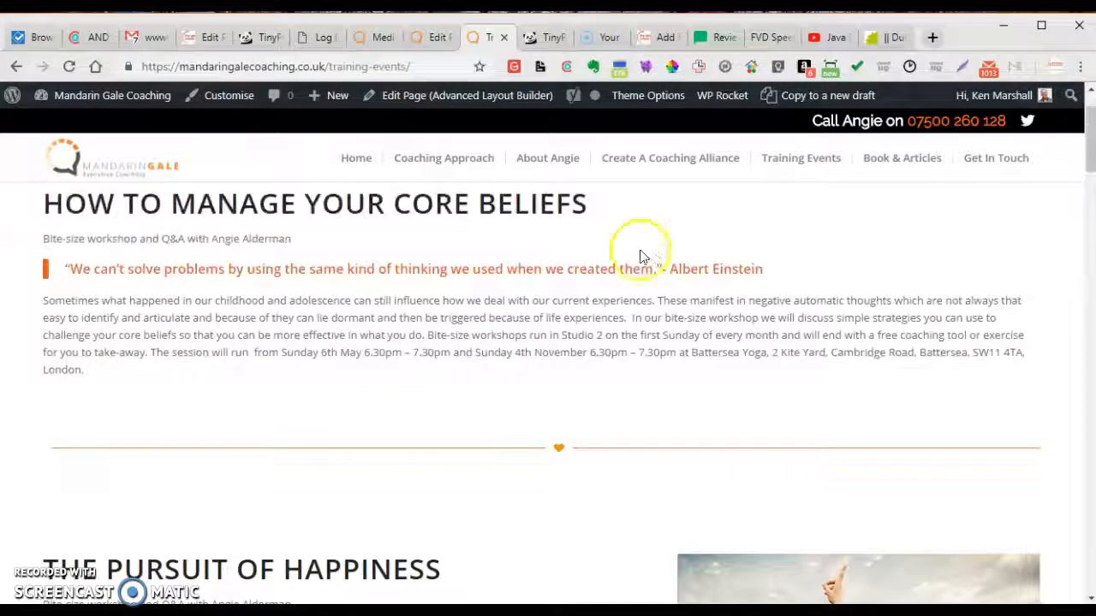
Open the Training Events page for editing in the Advanced Layout Builder and find The Pursuit of Happiness section.
click(436, 98)
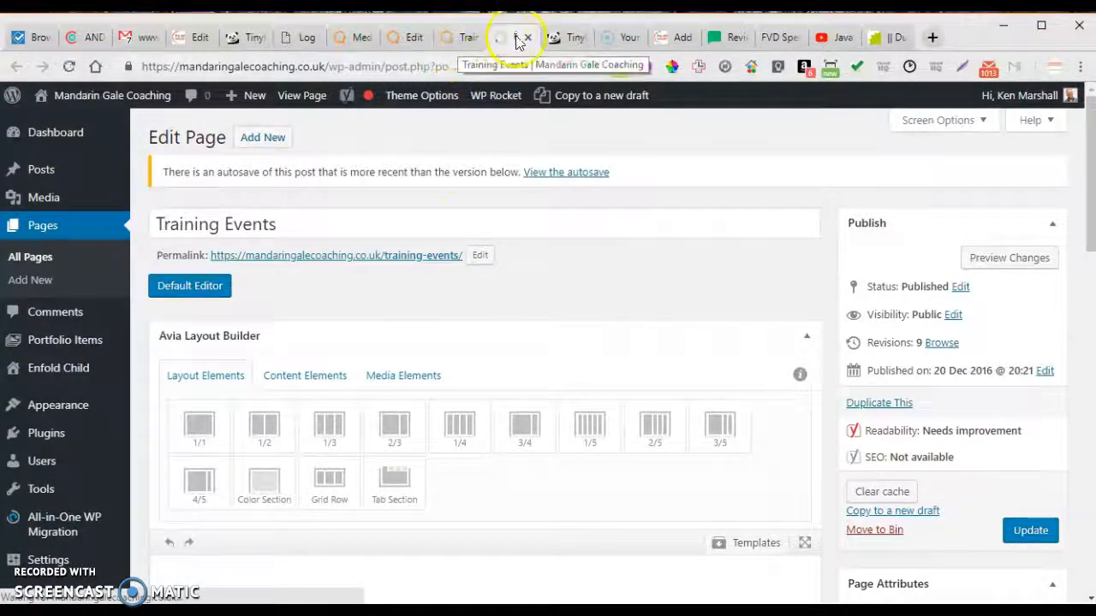
scroll(506, 289, down, 5)
scroll(507, 289, down, 5)
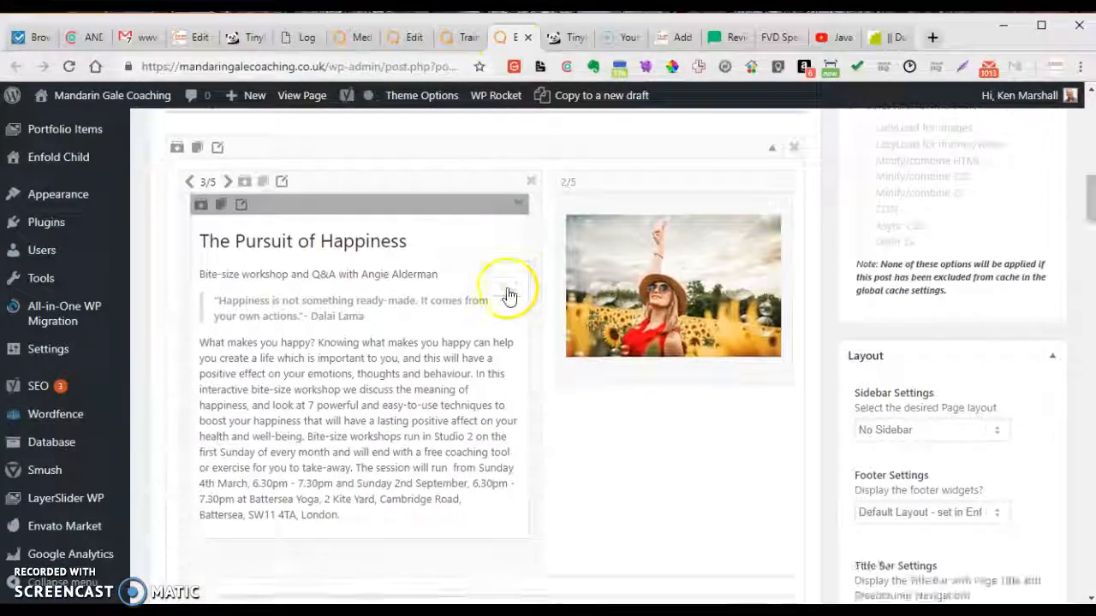
scroll(509, 295, up, 1)
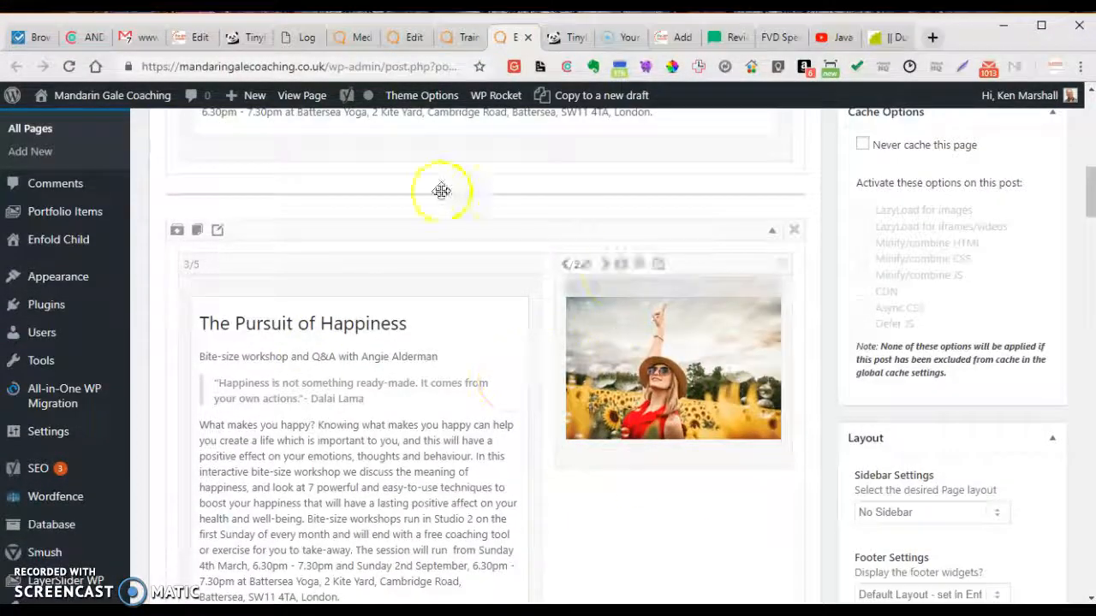
Compare The Pursuit of Happiness on the live page with its builder section, and examine the other workshop sections in the builder.
click(458, 38)
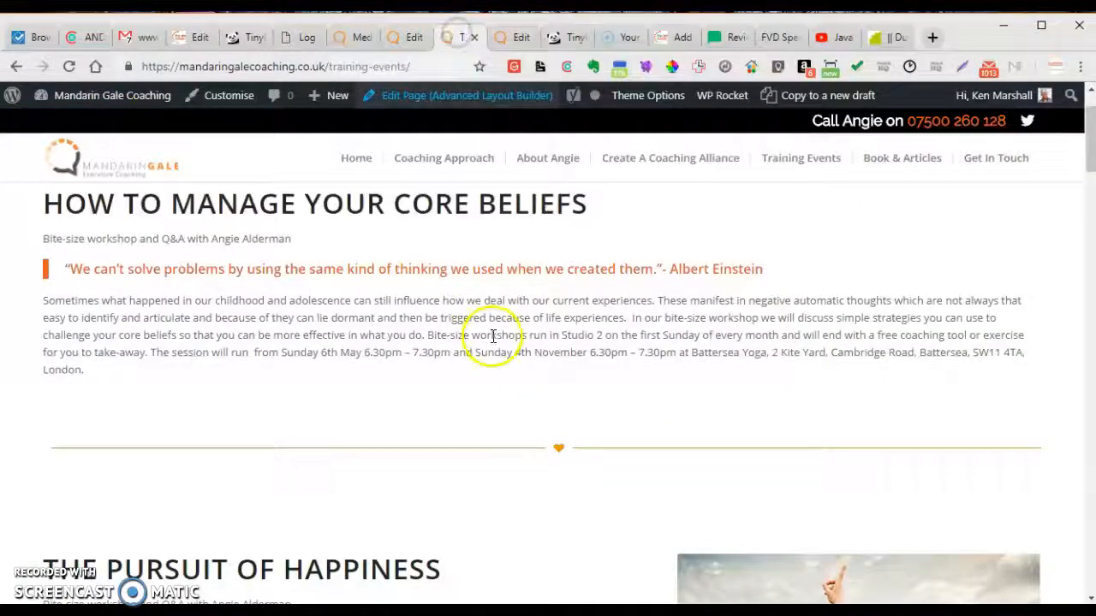
scroll(493, 336, down, 3)
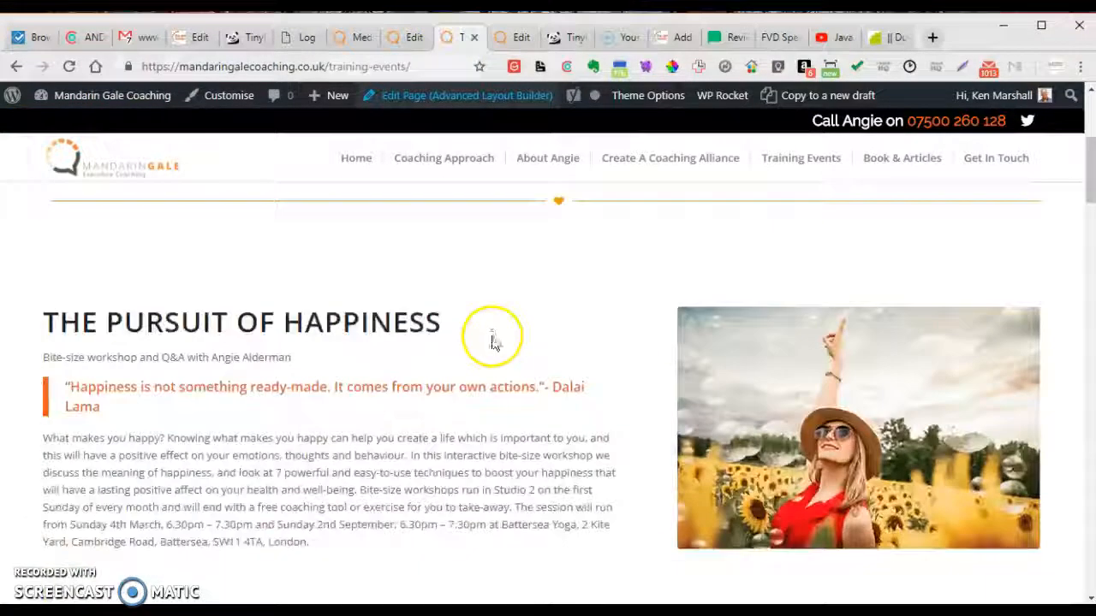
click(517, 38)
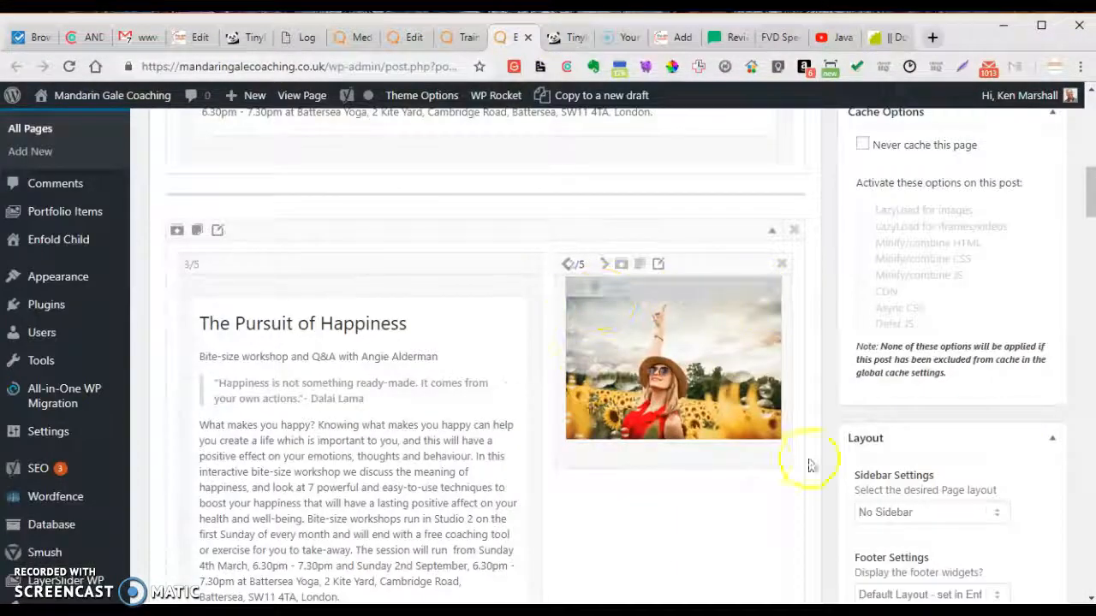
scroll(546, 435, down, 1)
scroll(549, 437, up, 1)
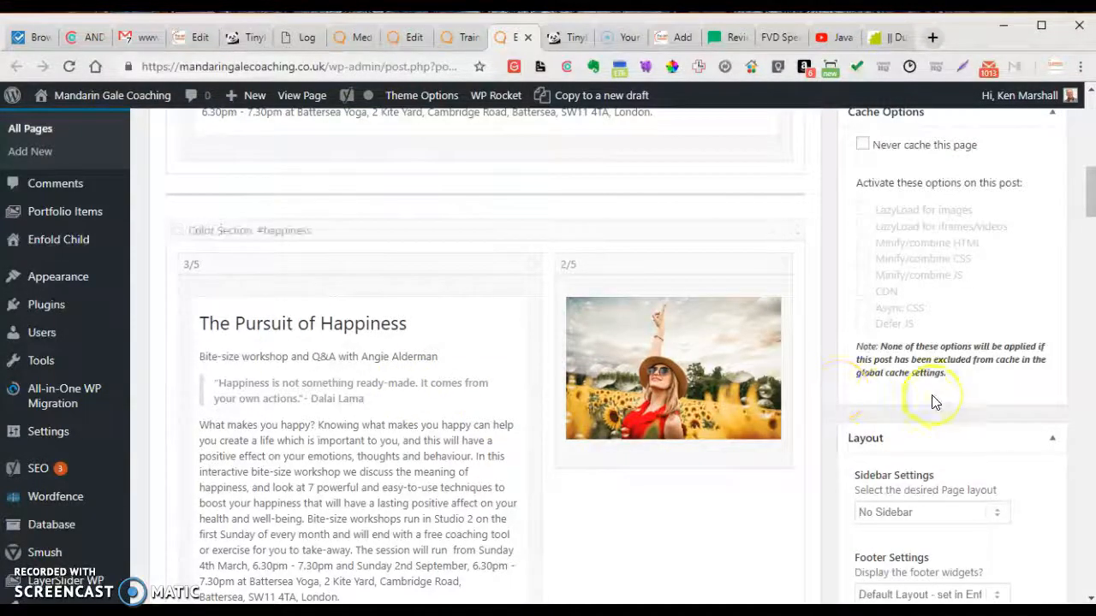
scroll(831, 397, down, 1)
scroll(831, 397, up, 1)
scroll(828, 397, down, 5)
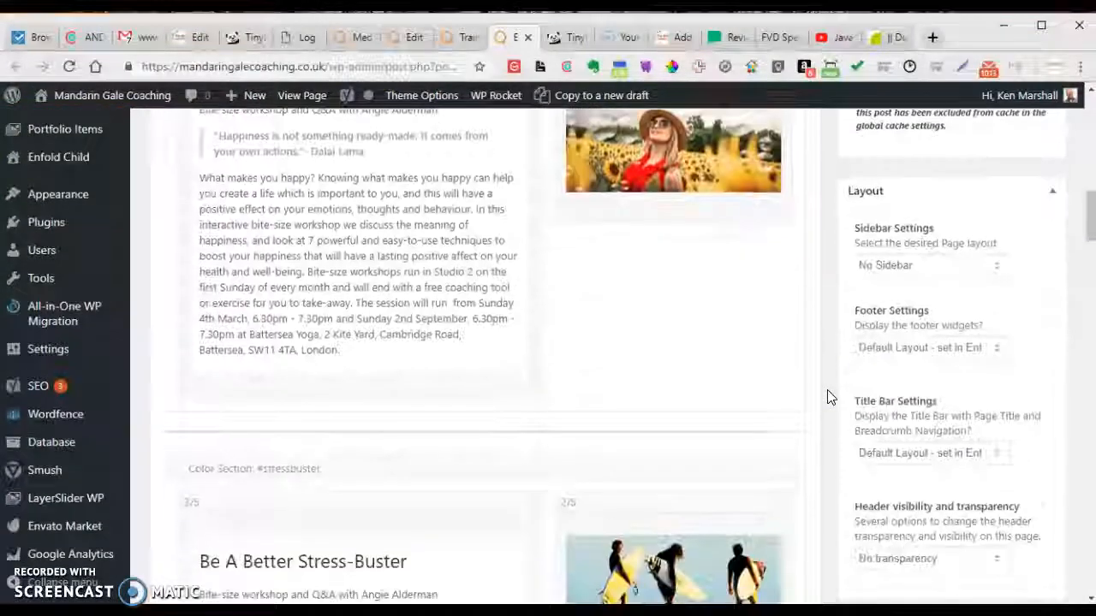
scroll(827, 397, down, 15)
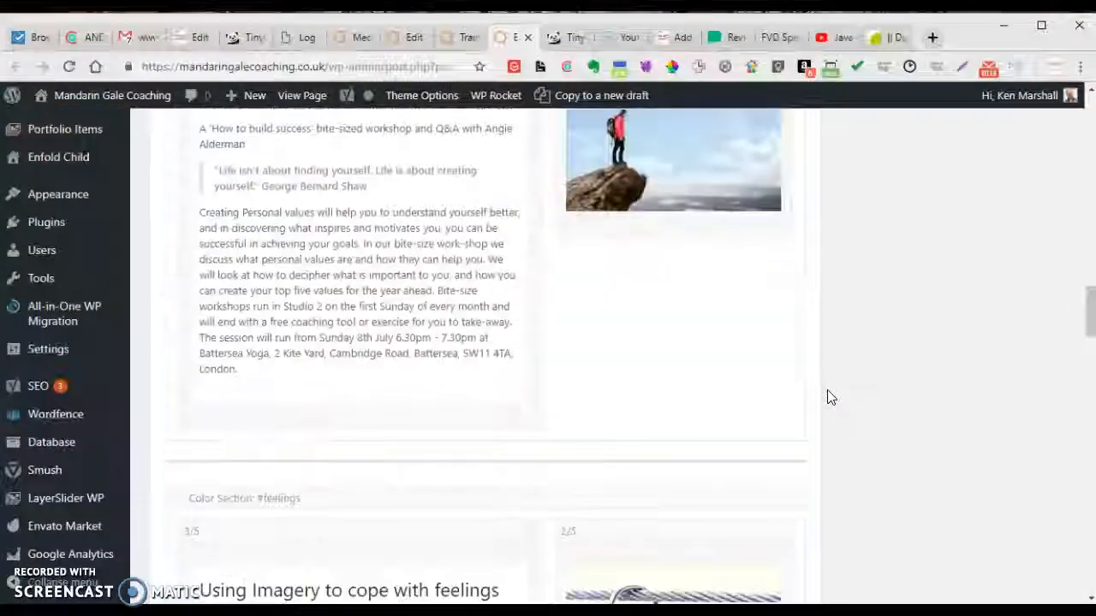
scroll(828, 397, down, 4)
scroll(342, 424, up, 10)
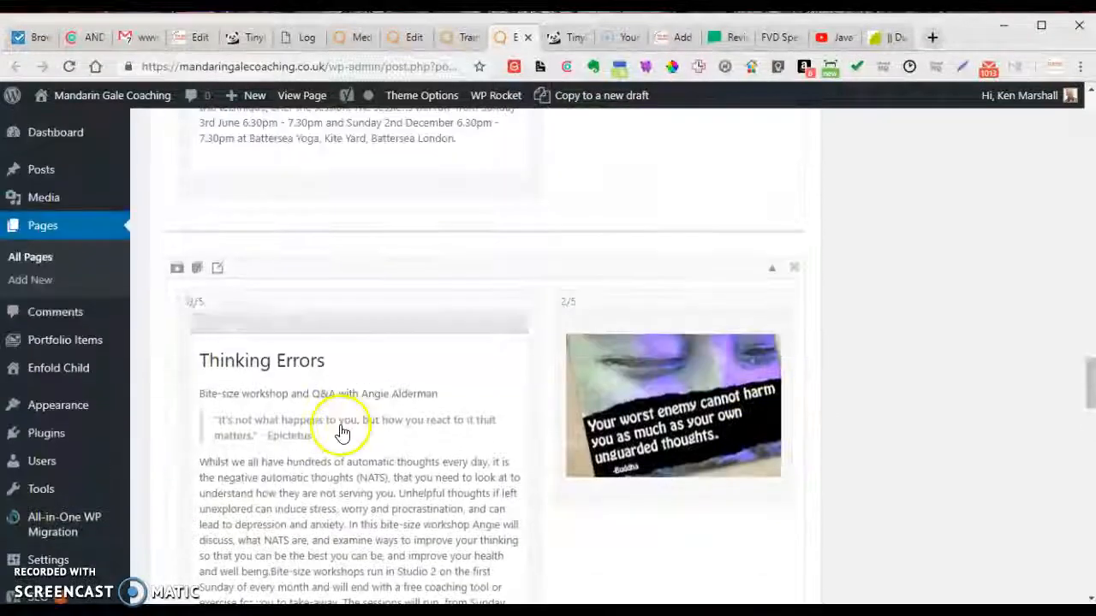
scroll(354, 418, up, 10)
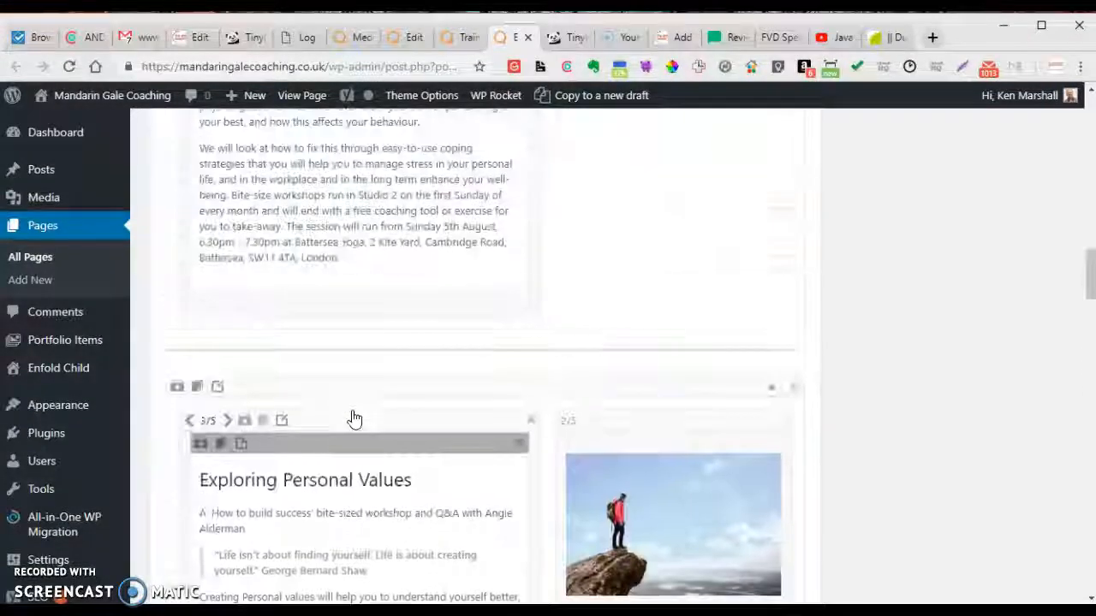
Open the Be A Better Stress-Buster text block, review its text and preview, and save the block.
click(370, 342)
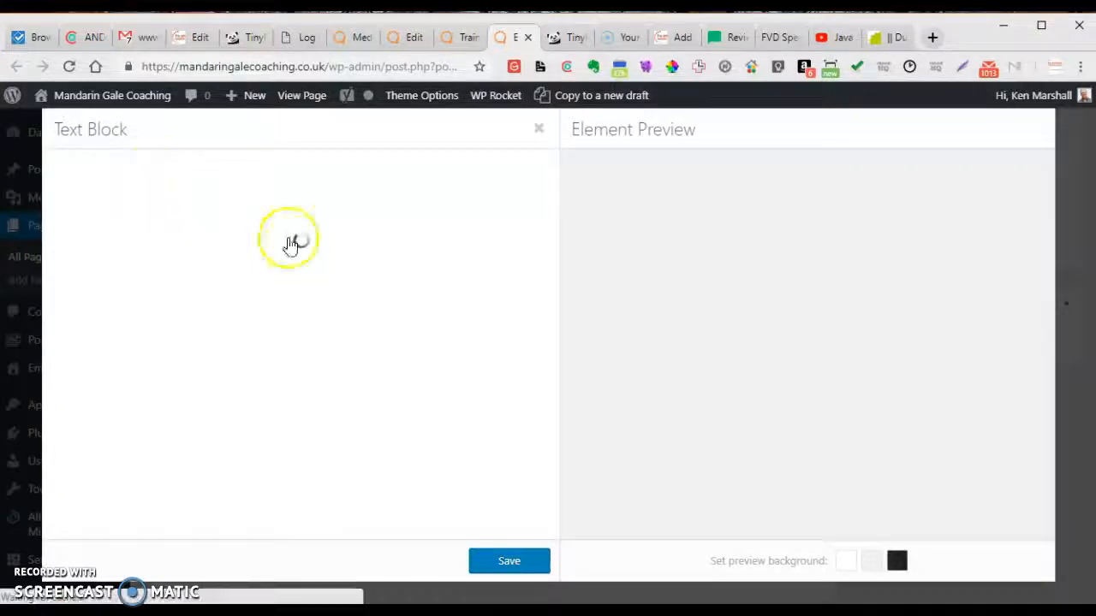
scroll(190, 370, down, 2)
scroll(190, 371, down, 2)
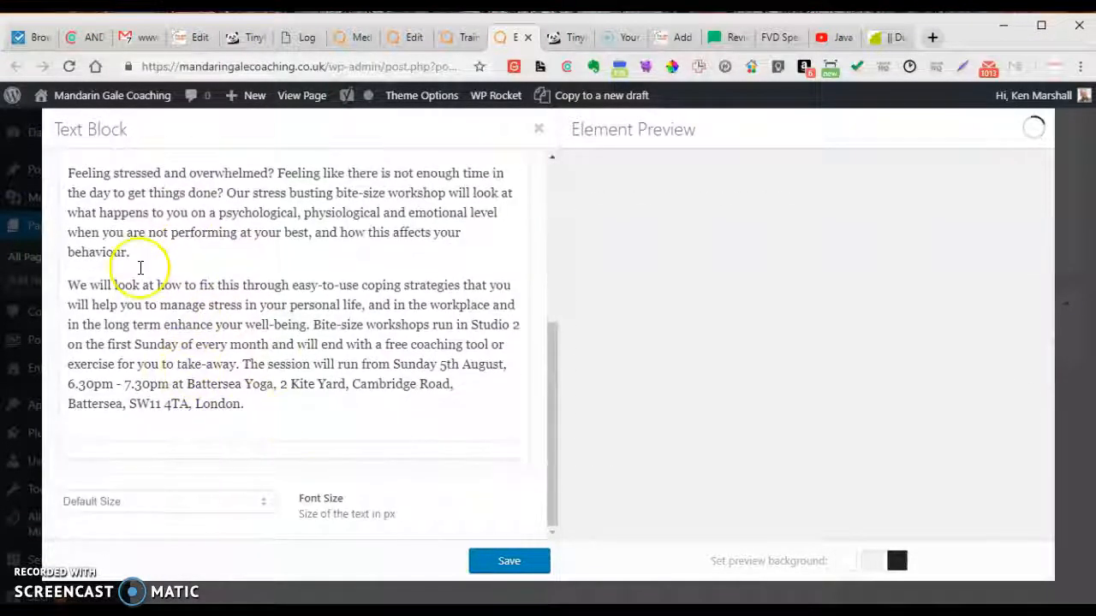
scroll(224, 257, up, 3)
scroll(224, 274, down, 3)
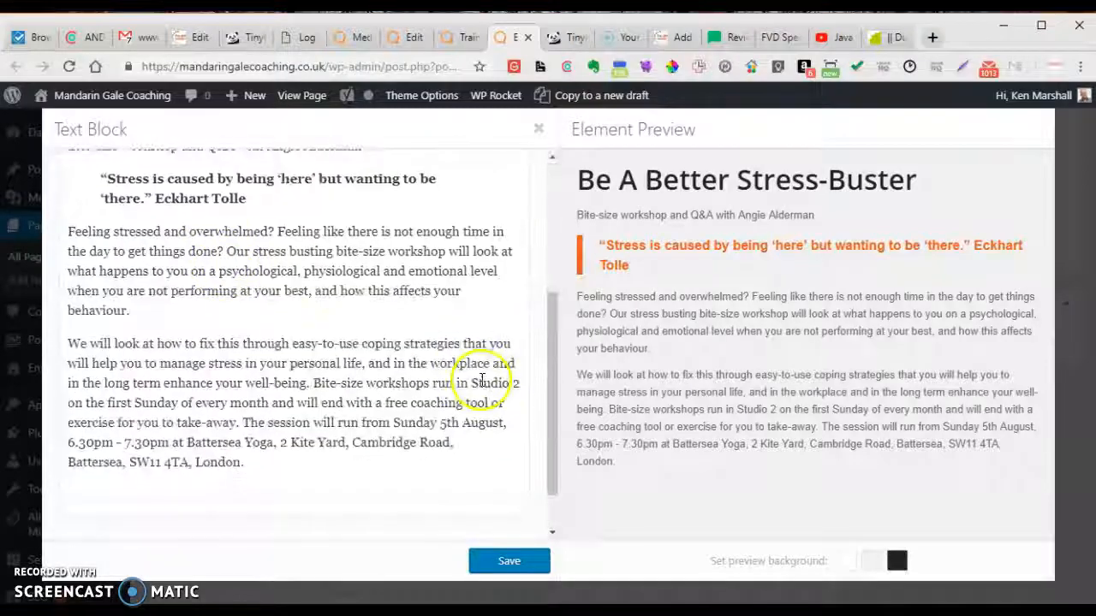
click(512, 563)
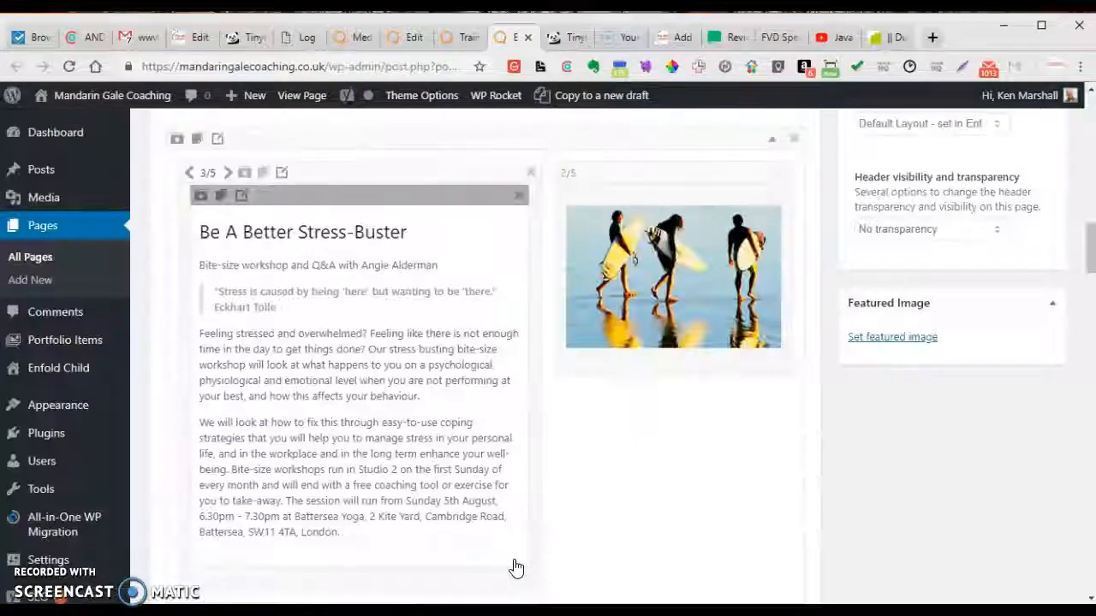
Examine the page's publishing options and the layout of the core beliefs and Pursuit of Happiness sections in the builder.
scroll(1048, 331, up, 10)
scroll(1050, 334, up, 3)
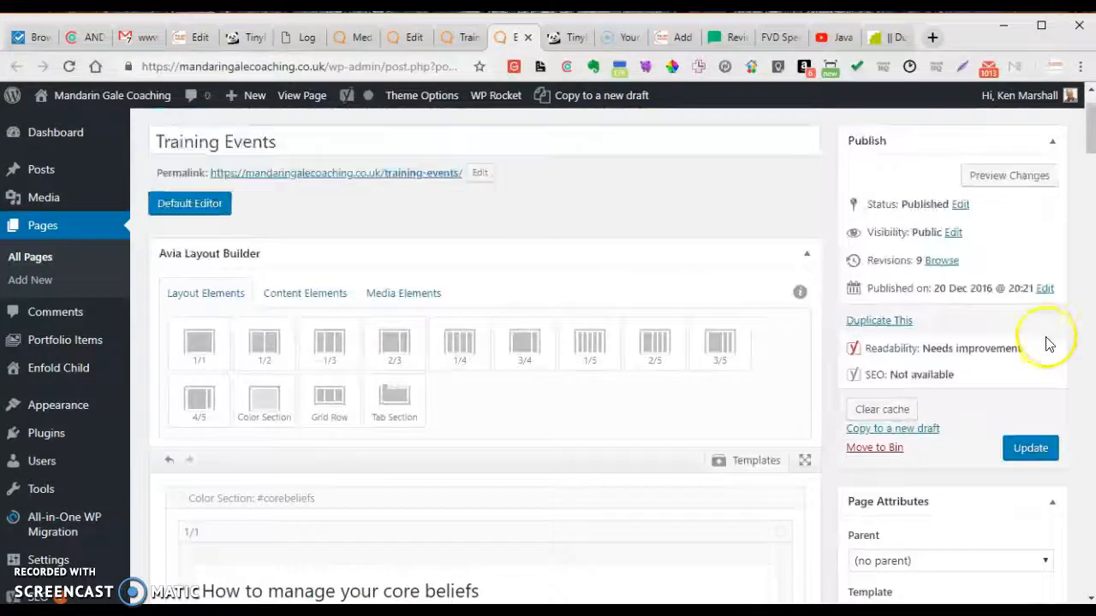
scroll(739, 345, down, 6)
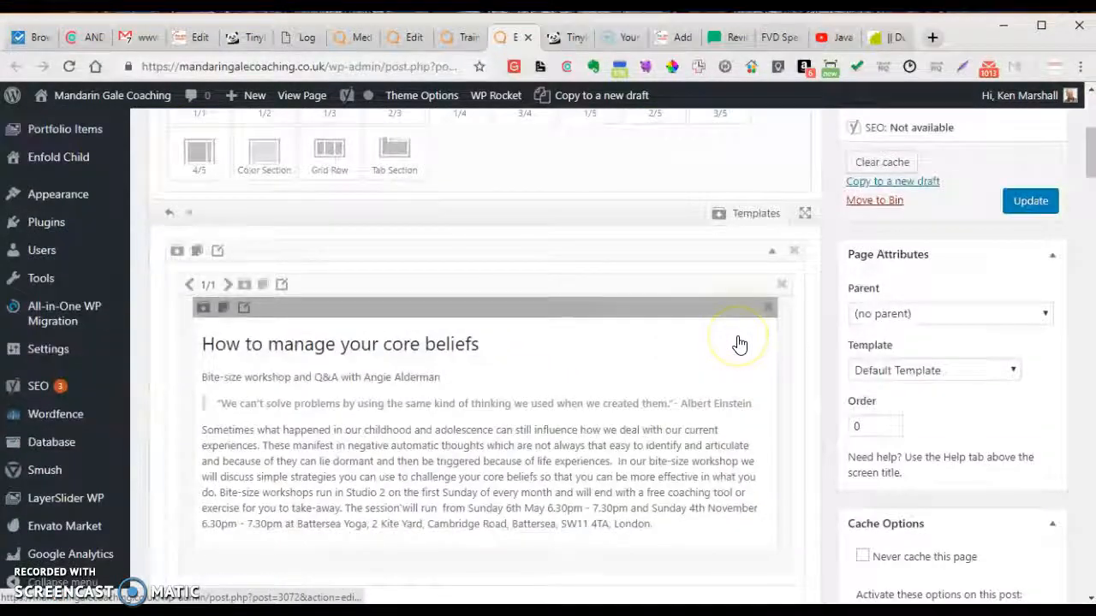
scroll(739, 345, down, 1)
scroll(578, 348, down, 2)
scroll(575, 348, up, 2)
scroll(575, 348, down, 3)
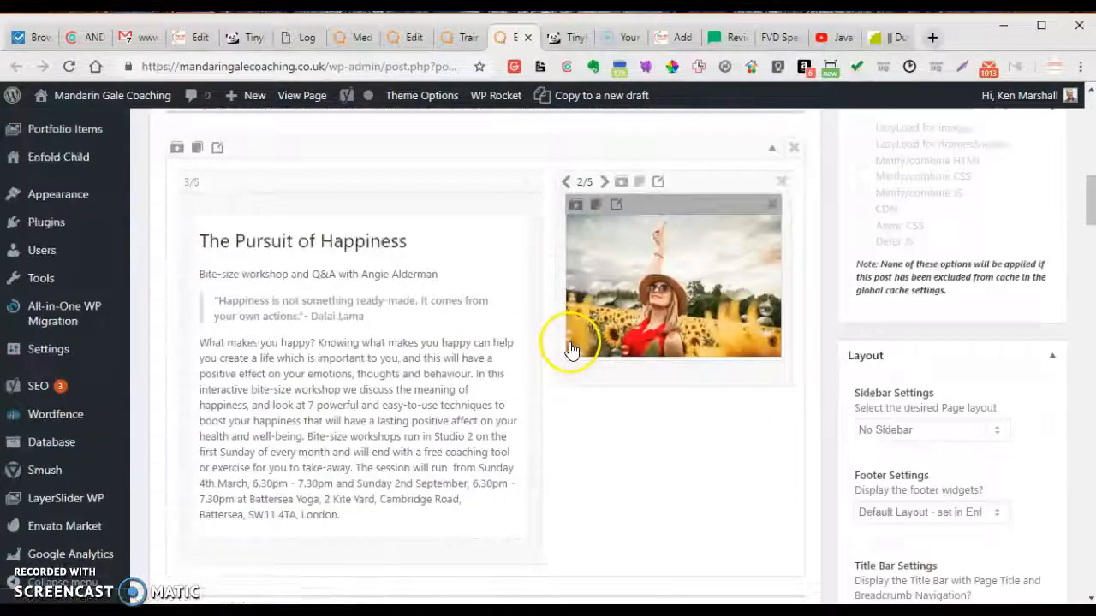
scroll(529, 350, up, 3)
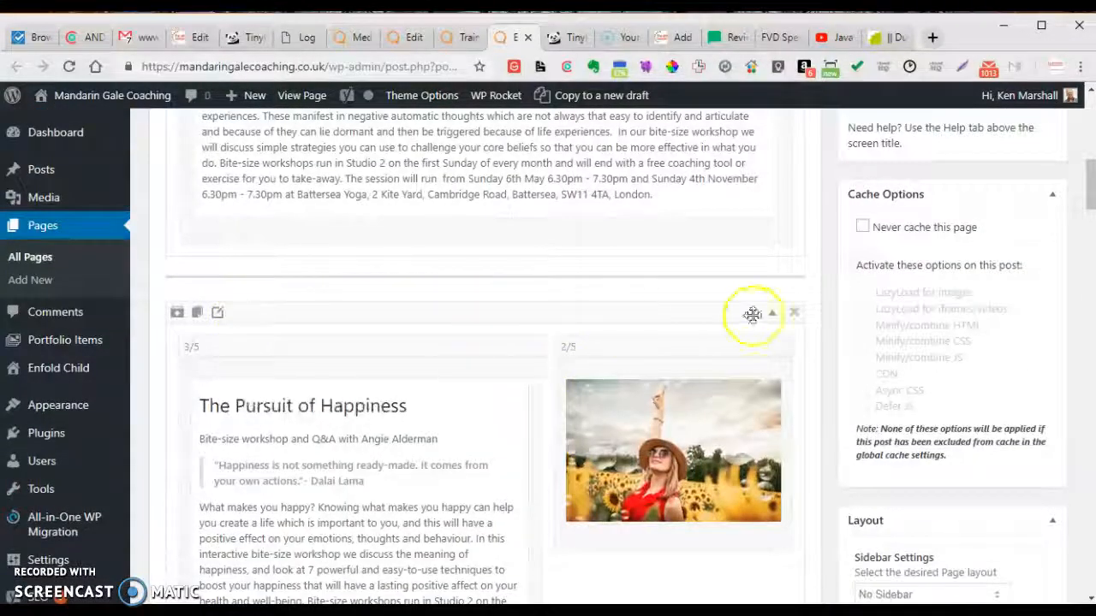
scroll(795, 435, down, 3)
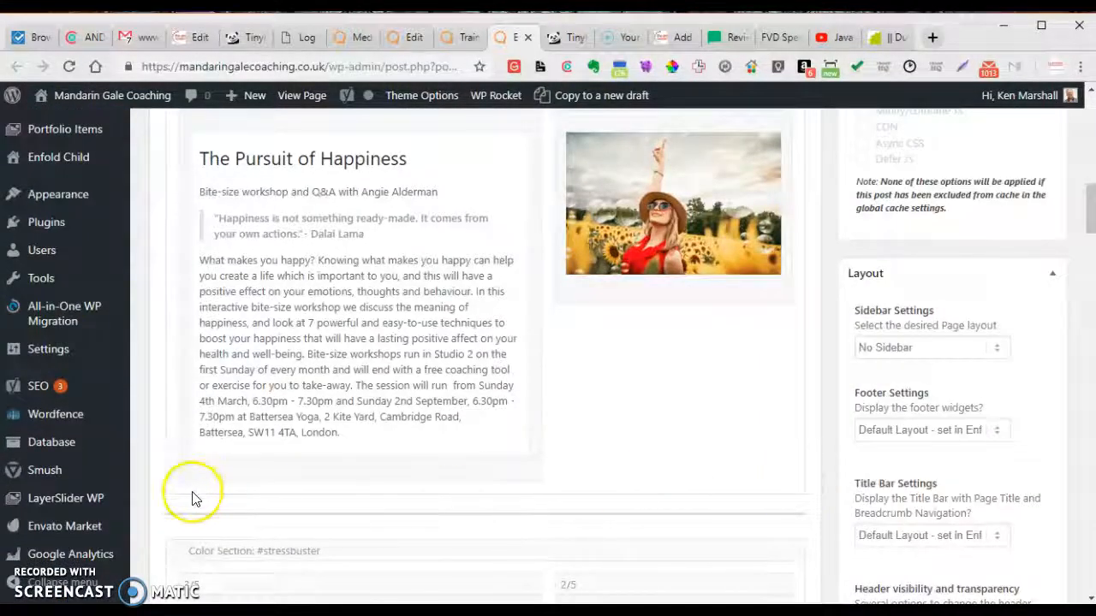
scroll(805, 479, up, 3)
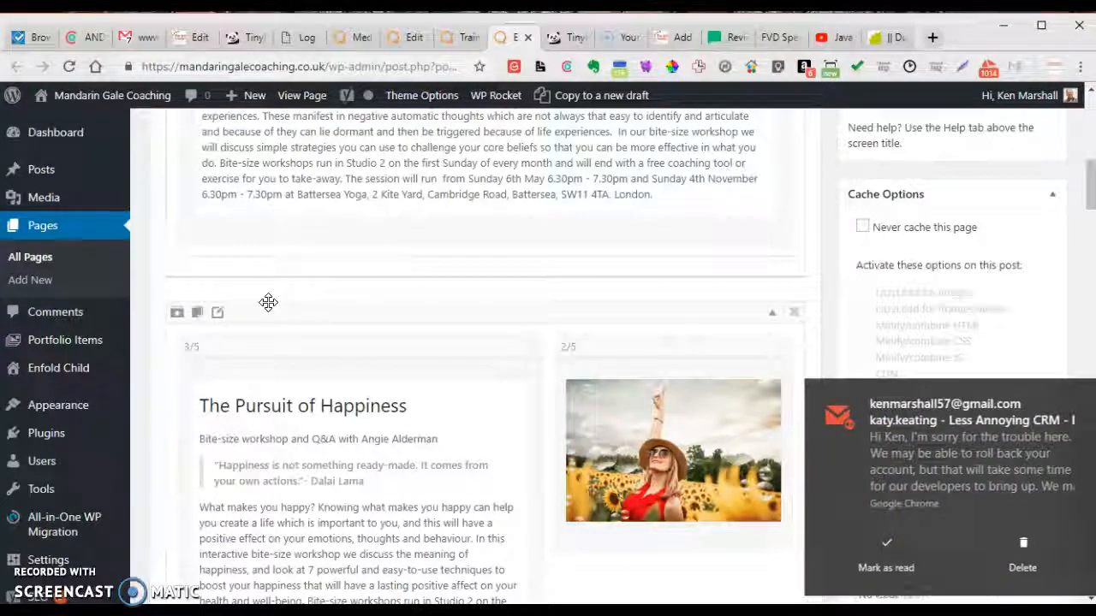
Try to dismiss the e-mail notification covering the page editor.
scroll(386, 354, down, 1)
click(1074, 394)
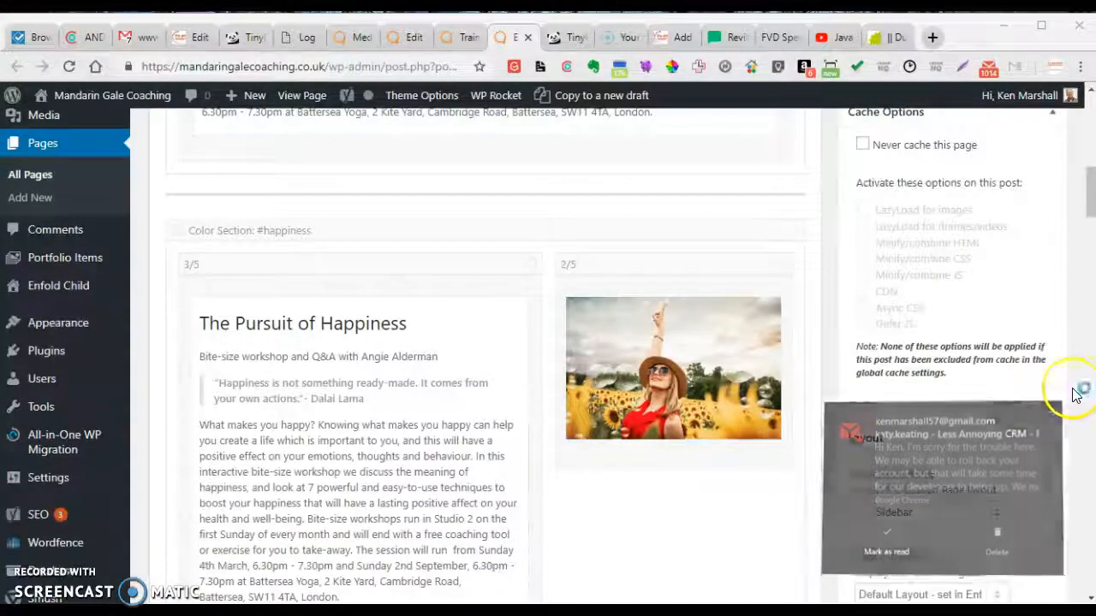
scroll(489, 343, down, 4)
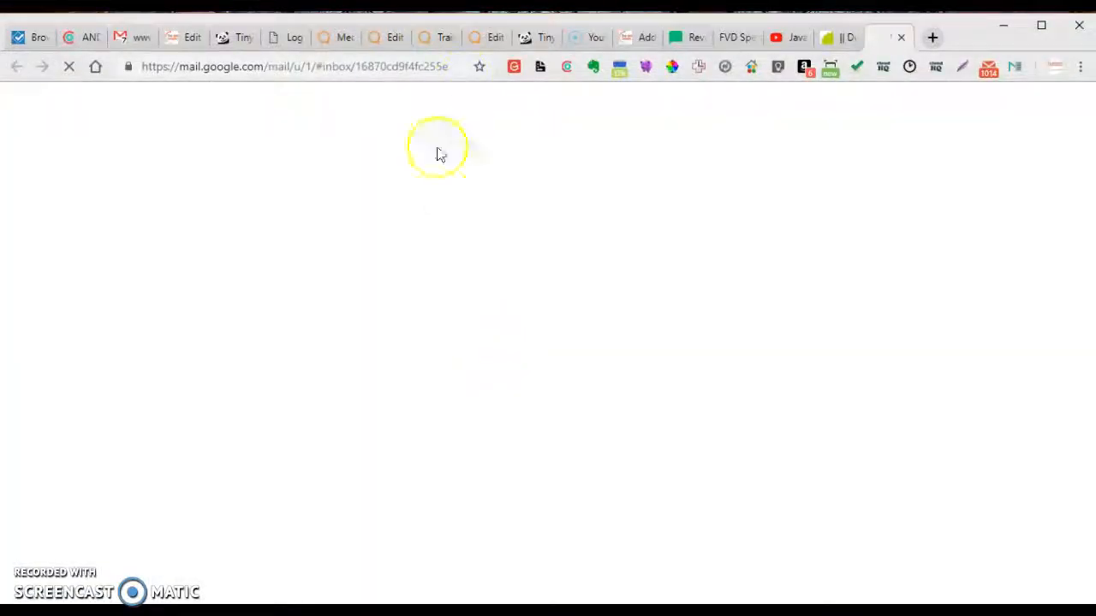
Close the stray mail tab and duplicate The Pursuit of Happiness section in the page builder.
key(ctrl+w)
scroll(441, 359, up, 6)
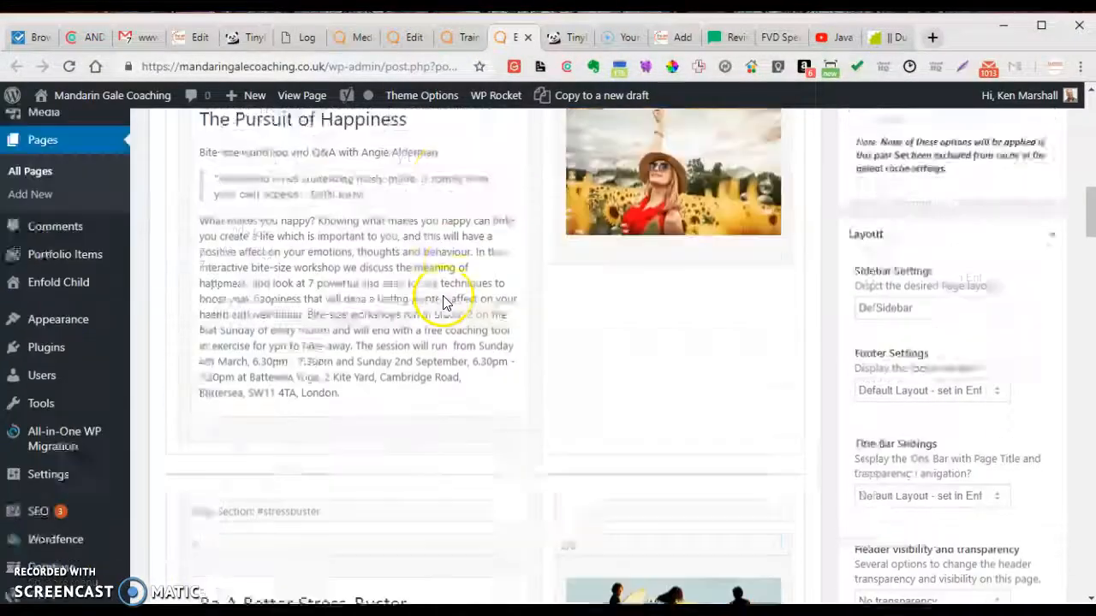
scroll(458, 341, down, 1)
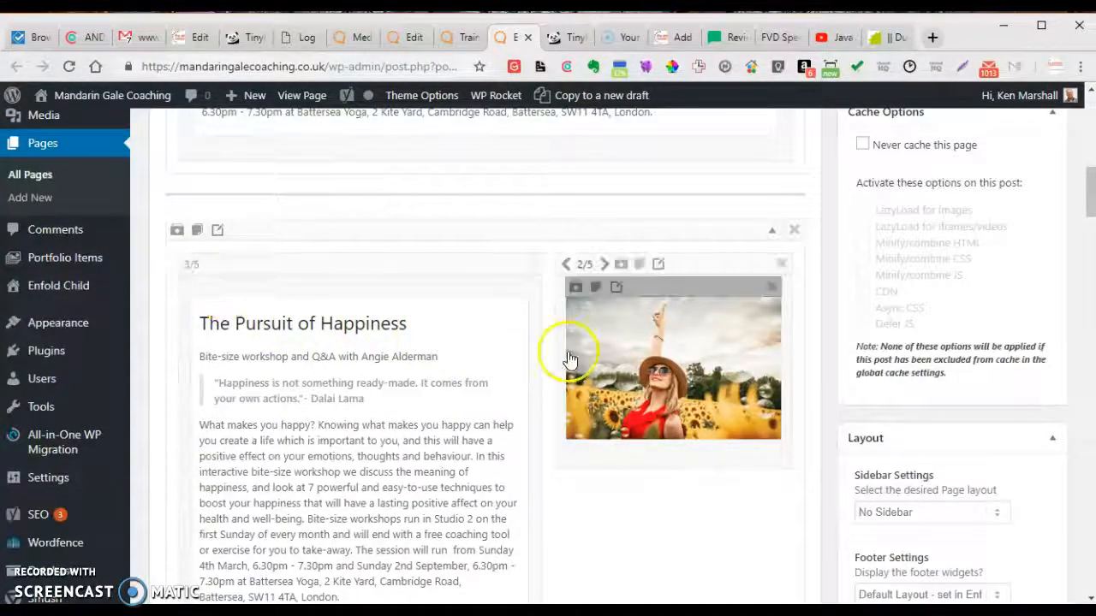
scroll(568, 361, down, 2)
scroll(537, 349, up, 1)
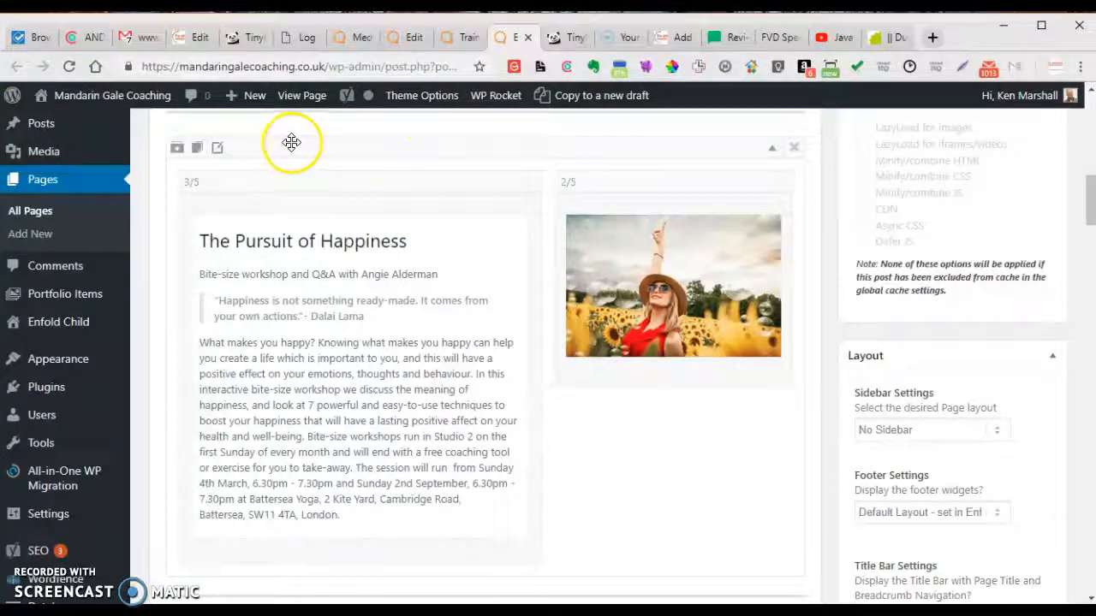
click(196, 149)
scroll(200, 156, down, 4)
scroll(205, 166, down, 1)
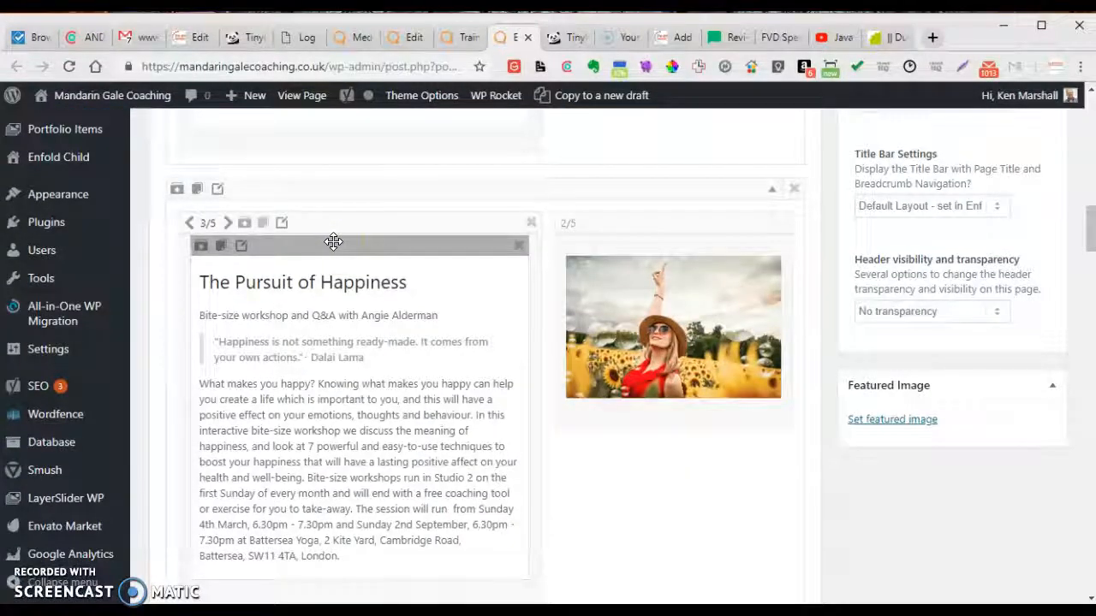
scroll(403, 291, down, 1)
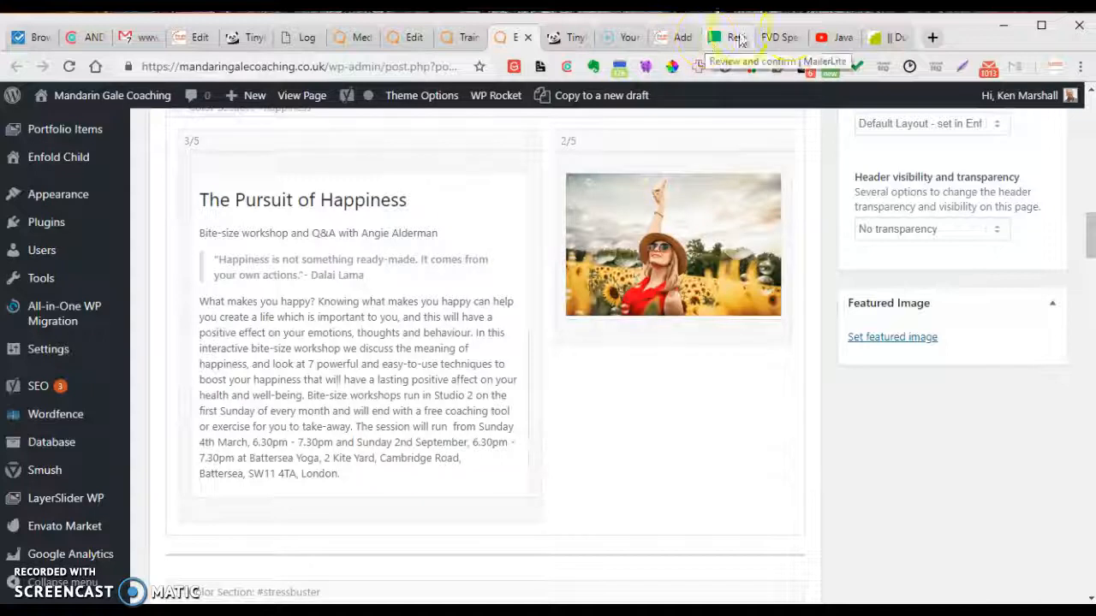
Switch to the Blind Text Generator page and copy its 200-word Lorem ipsum dummy text.
click(888, 38)
right_click(604, 322)
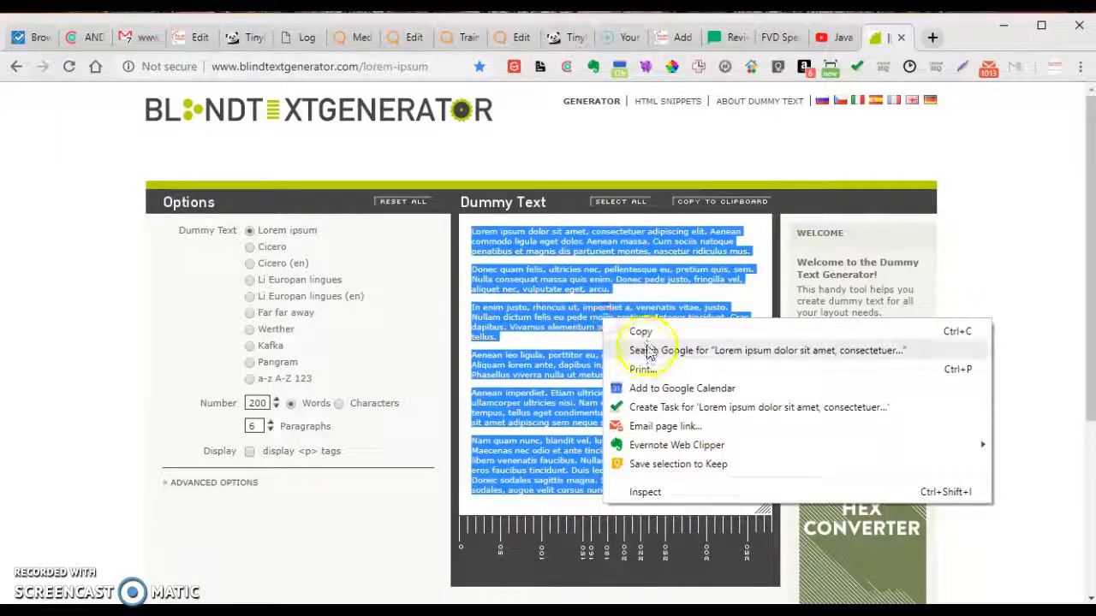
click(640, 331)
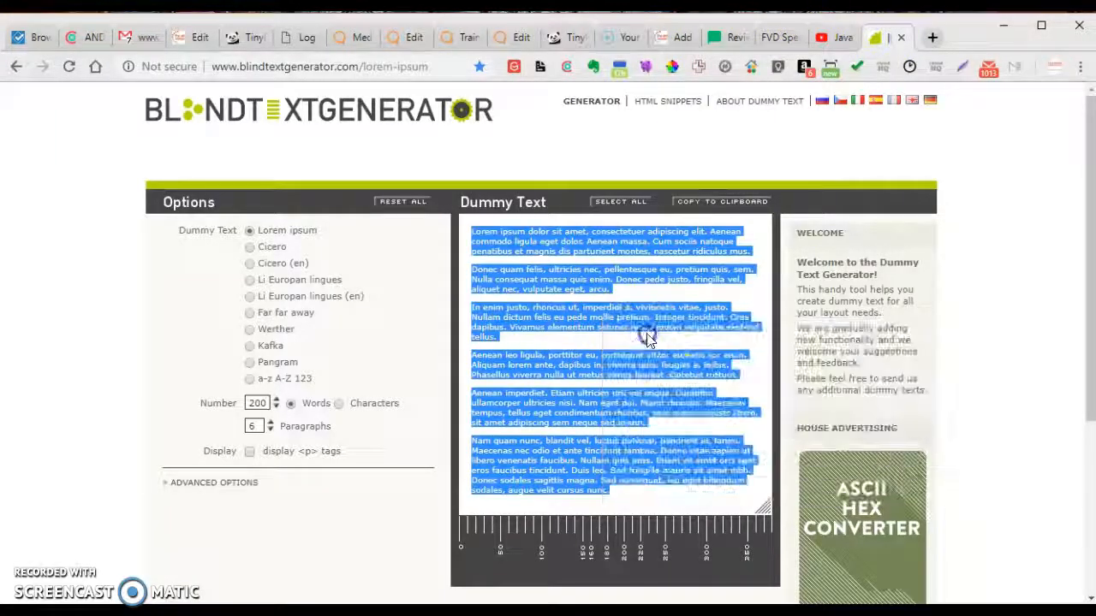
Return to the page editor and replace everything below the heading in the duplicated section's text block with the copied dummy text.
click(499, 37)
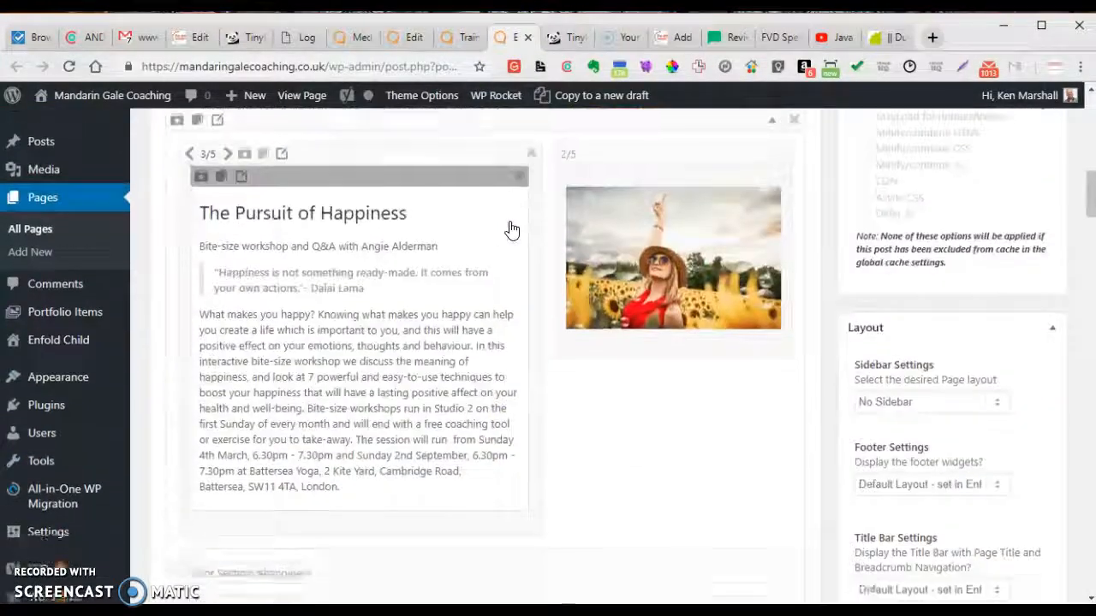
click(374, 274)
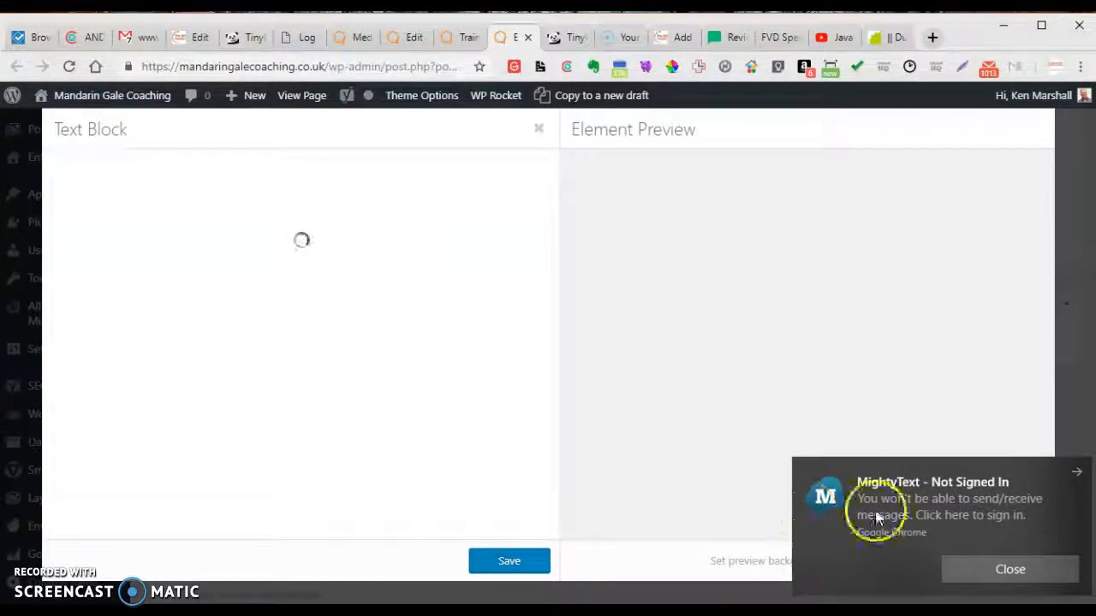
click(993, 559)
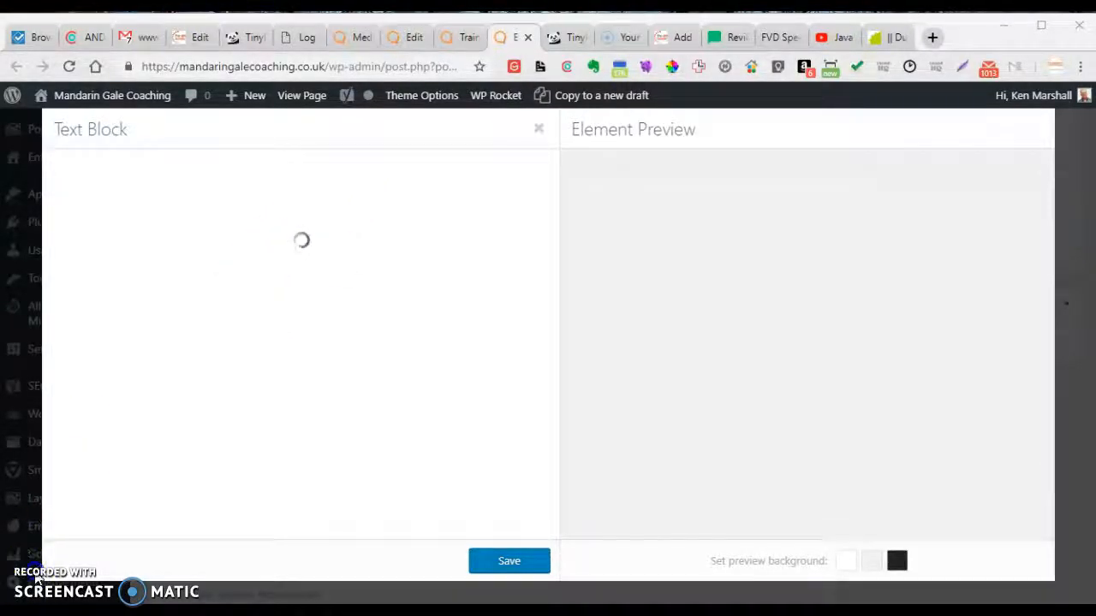
scroll(224, 374, down, 1)
click(225, 365)
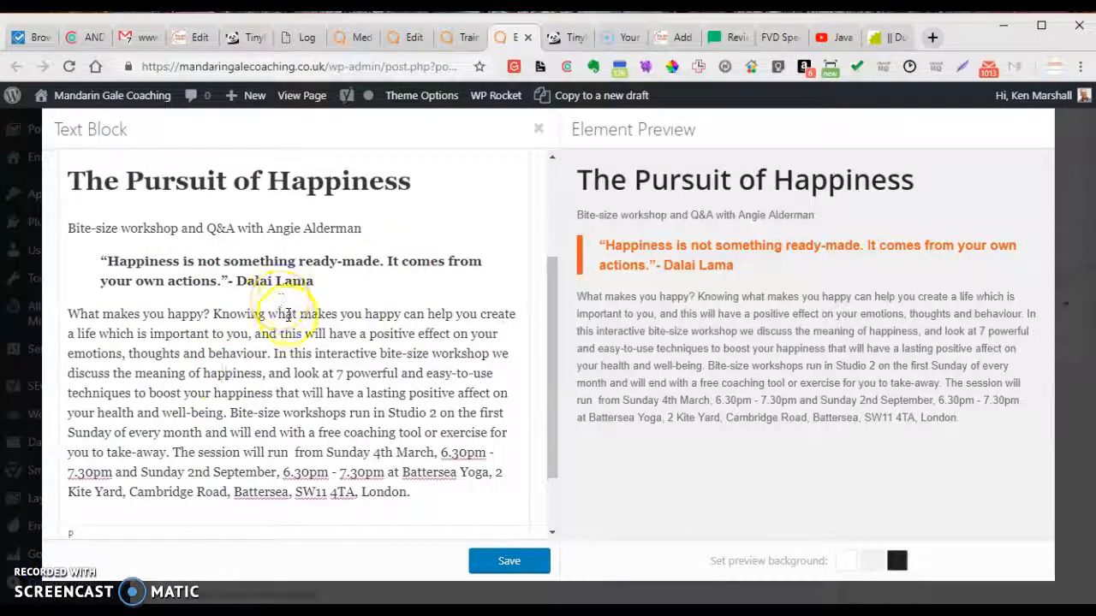
click(209, 287)
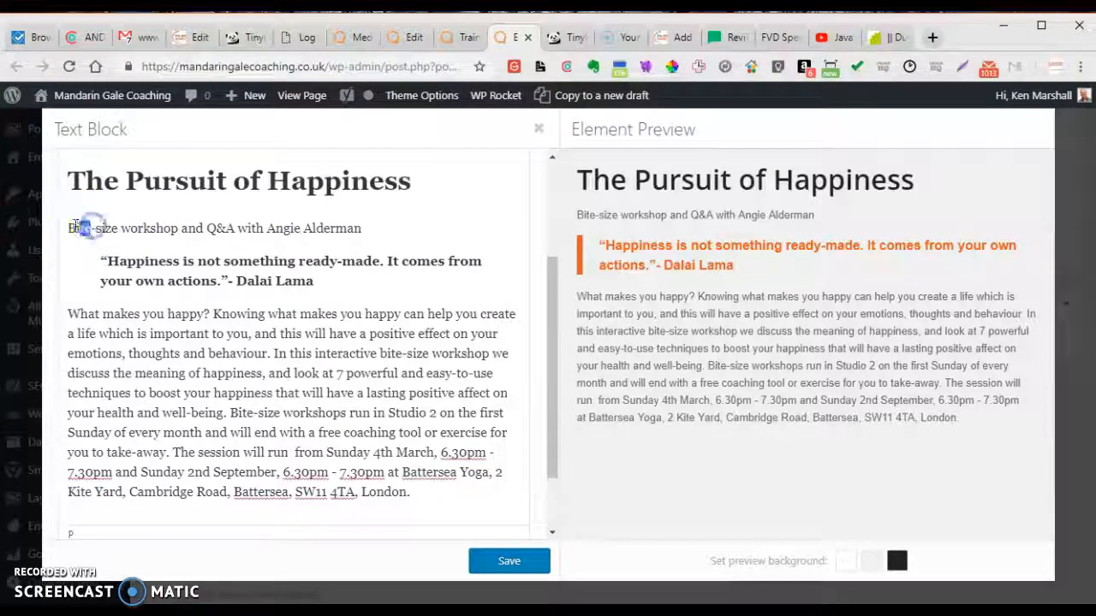
drag(94, 225, 446, 443)
right_click(245, 269)
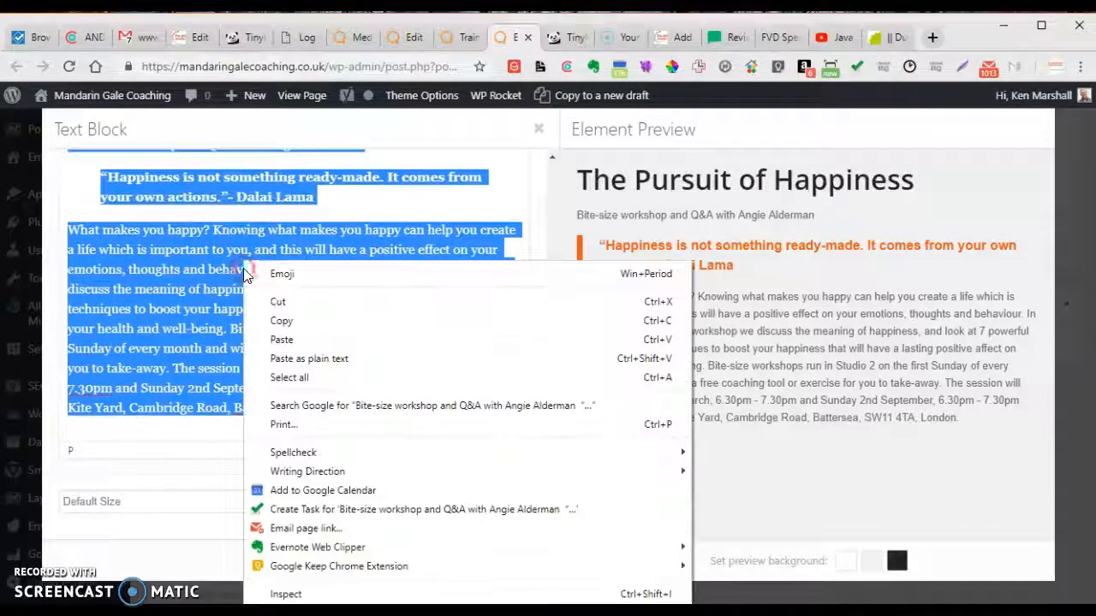
click(294, 339)
scroll(293, 338, up, 3)
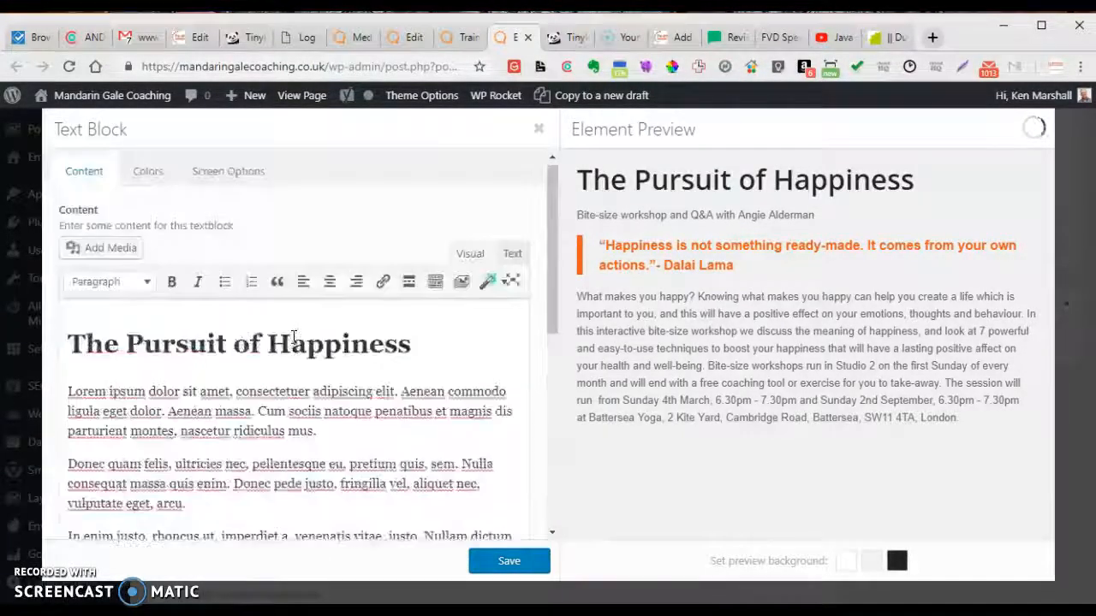
Change the duplicated text block's heading to "The Pursuit of More Happiness" and save the block.
click(271, 342)
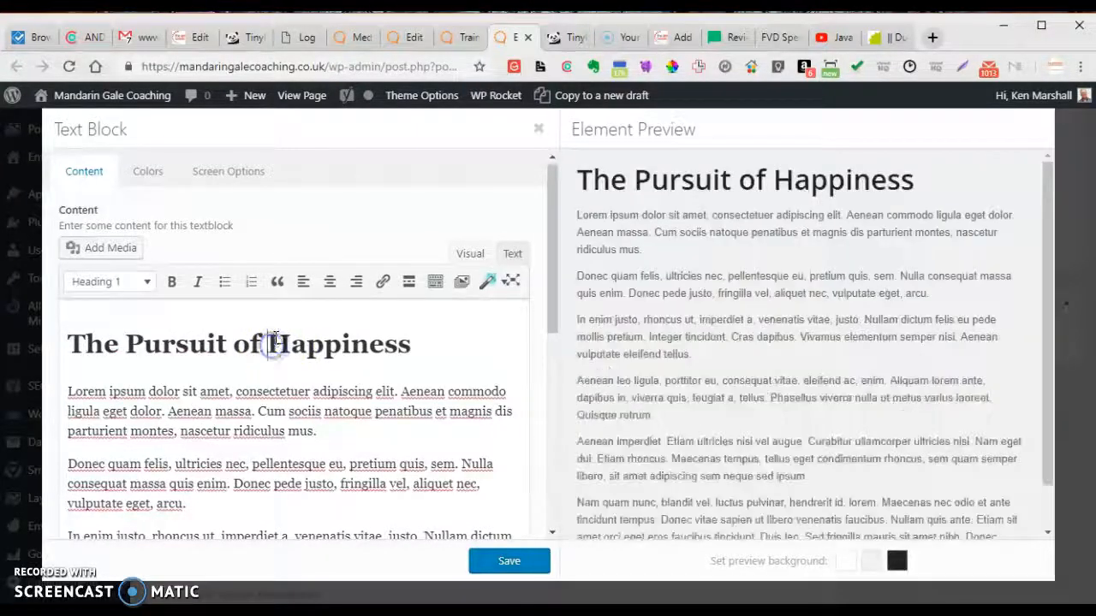
text(Morew)
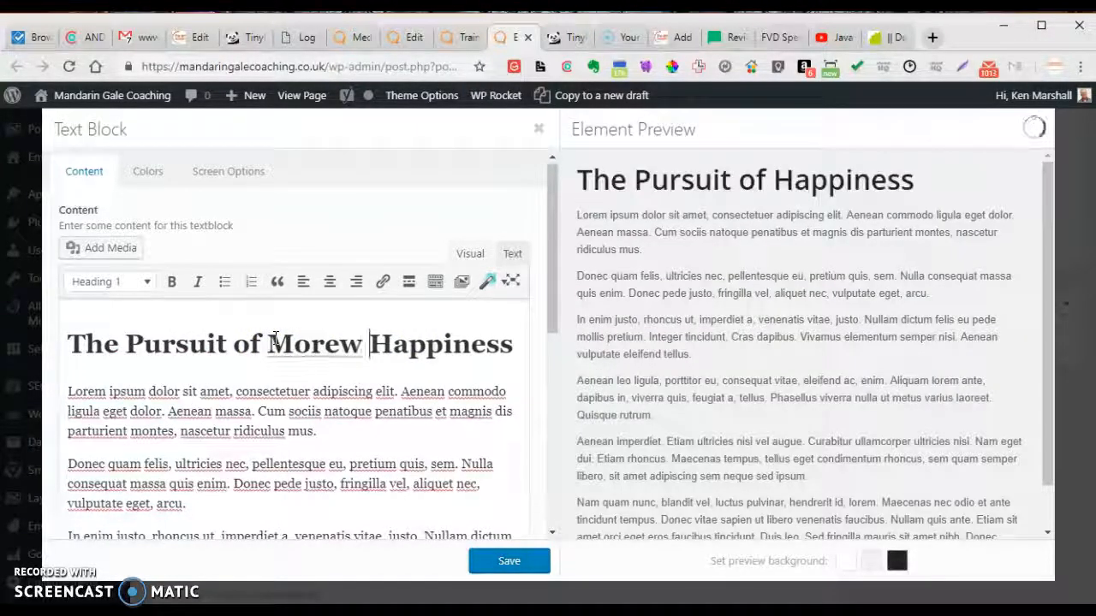
key(BackSpace)
key(BackSpace)
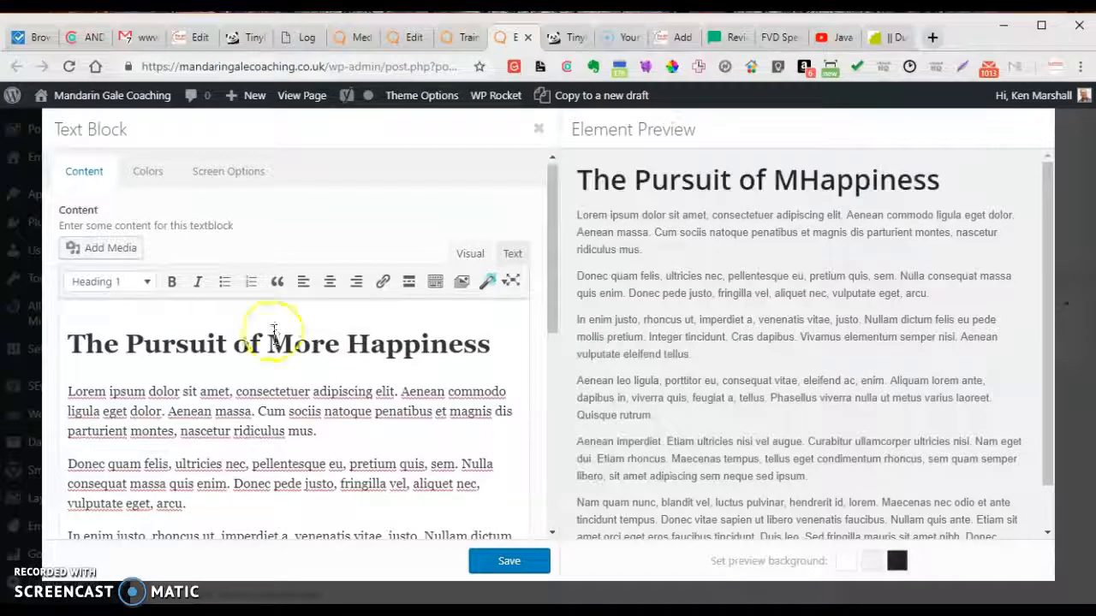
scroll(221, 347, down, 1)
scroll(221, 343, down, 10)
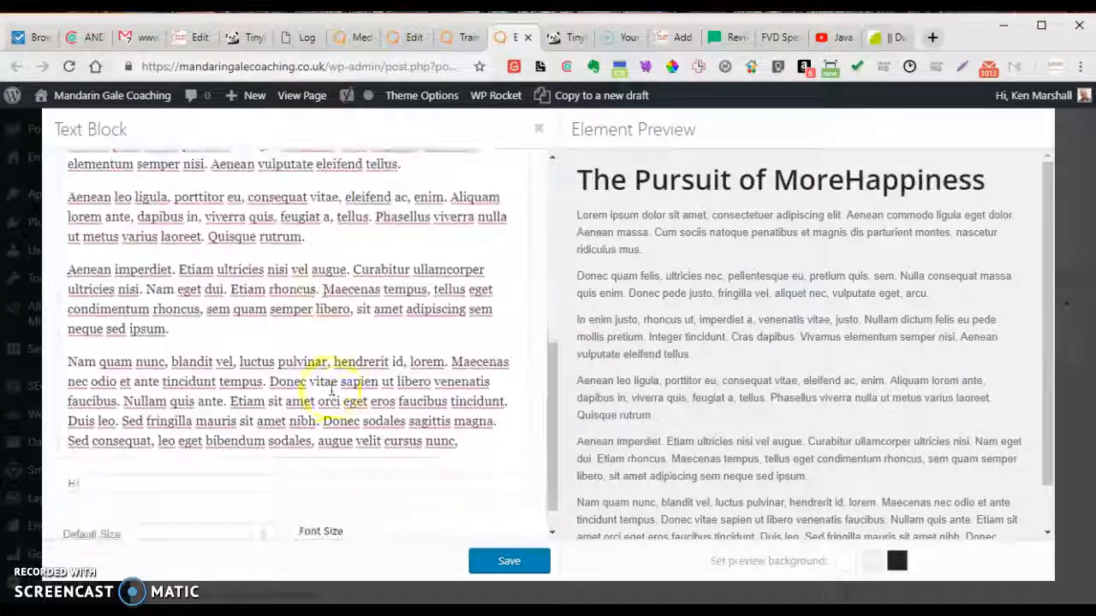
click(509, 561)
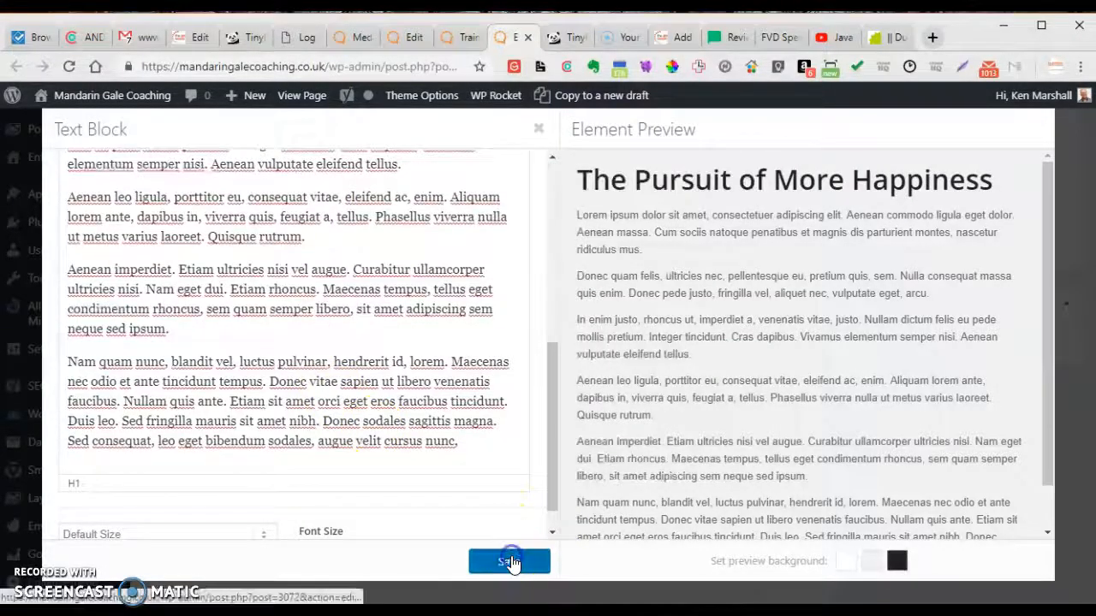
Open the duplicated section's image element and upload the Man-at-pc picture as its replacement image.
click(642, 291)
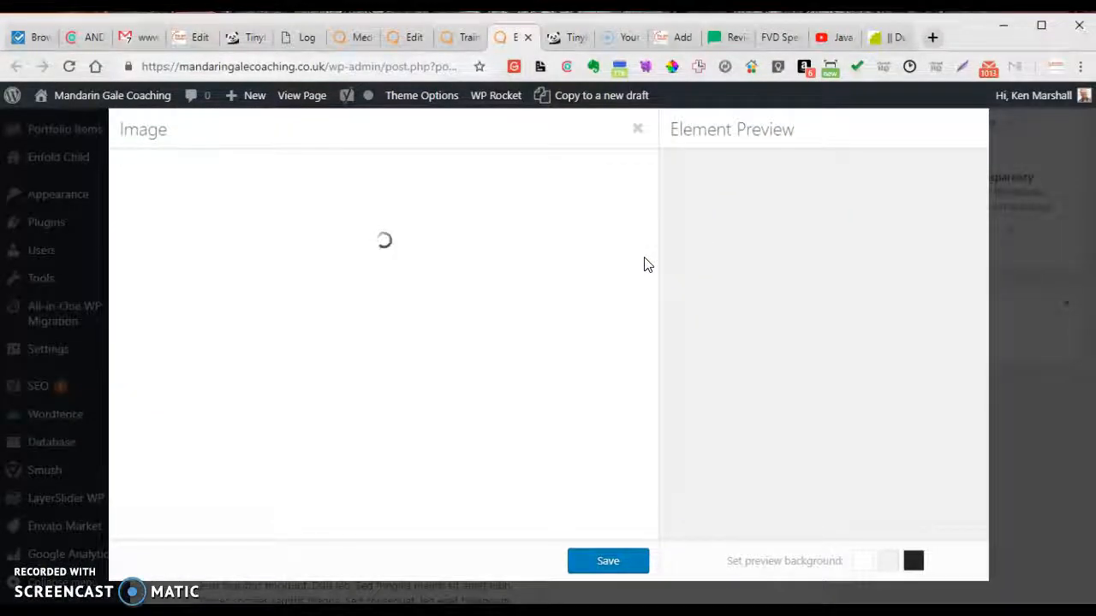
click(331, 248)
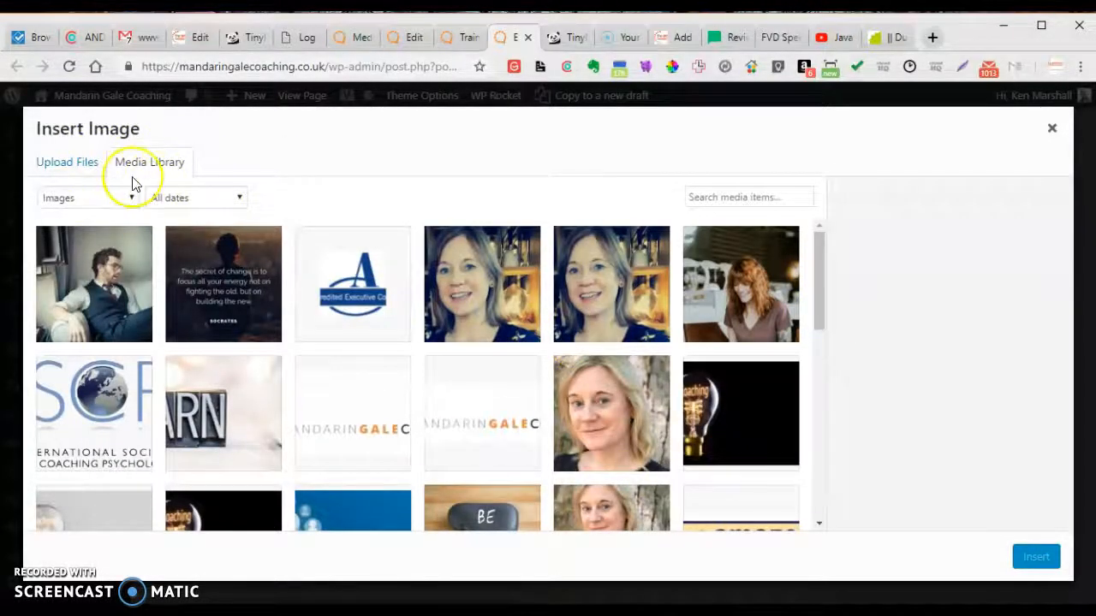
click(76, 168)
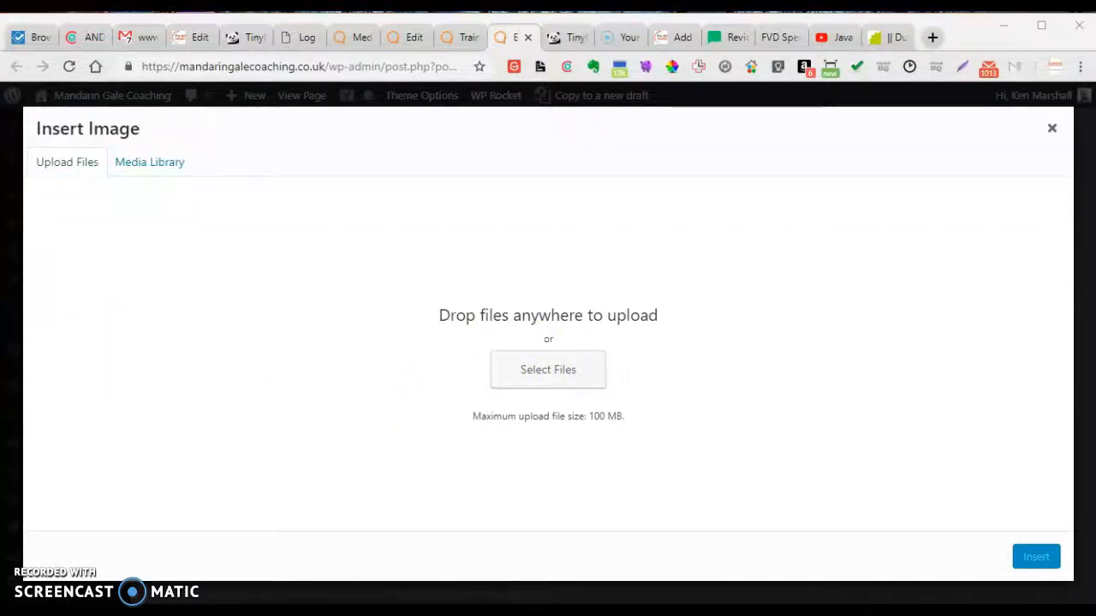
drag(0, 425, 580, 397)
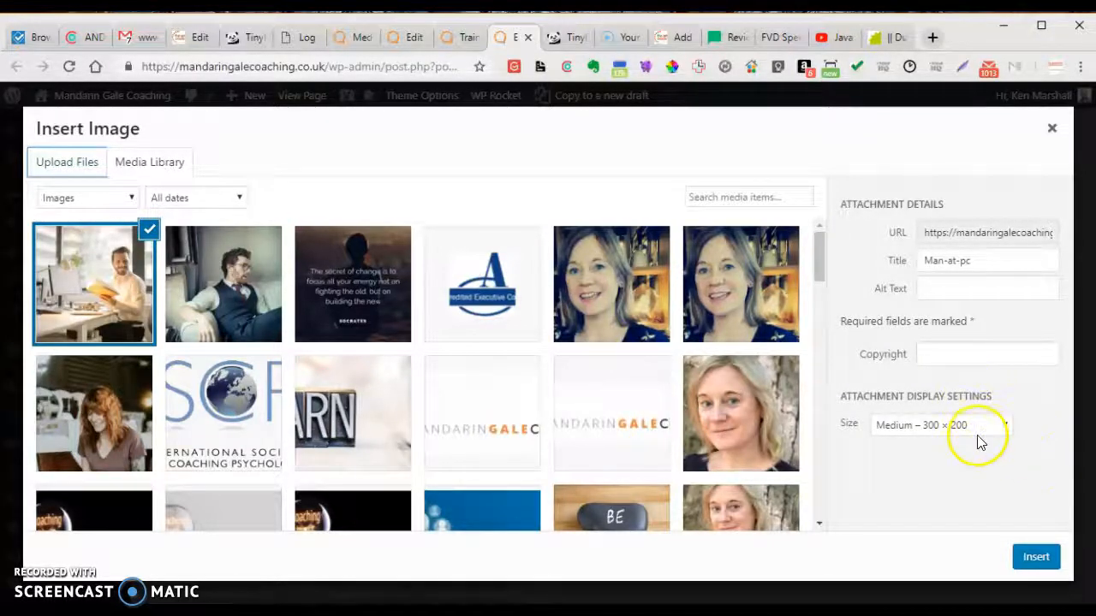
Insert the Man-at-pc image at size Featured Thin – 1500 × 430 and save the image element.
click(1010, 428)
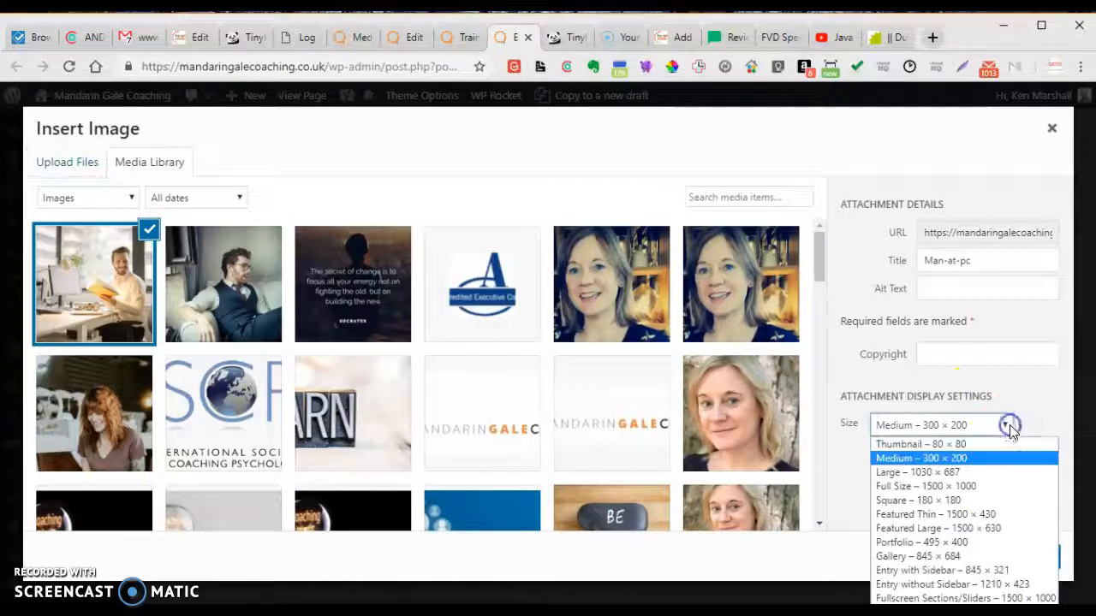
click(1000, 523)
click(1031, 558)
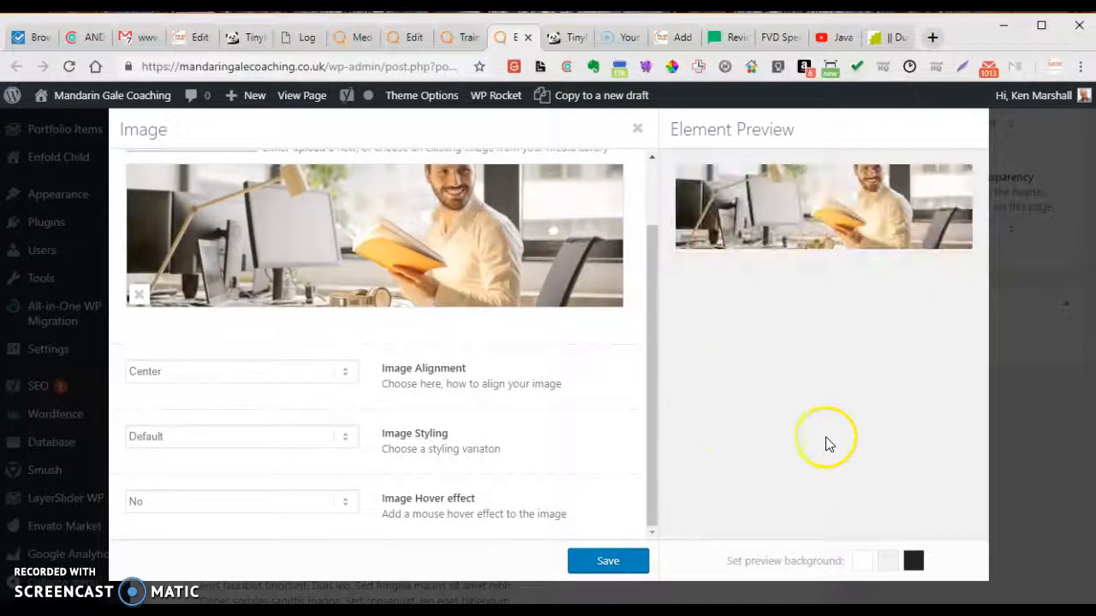
scroll(551, 350, up, 2)
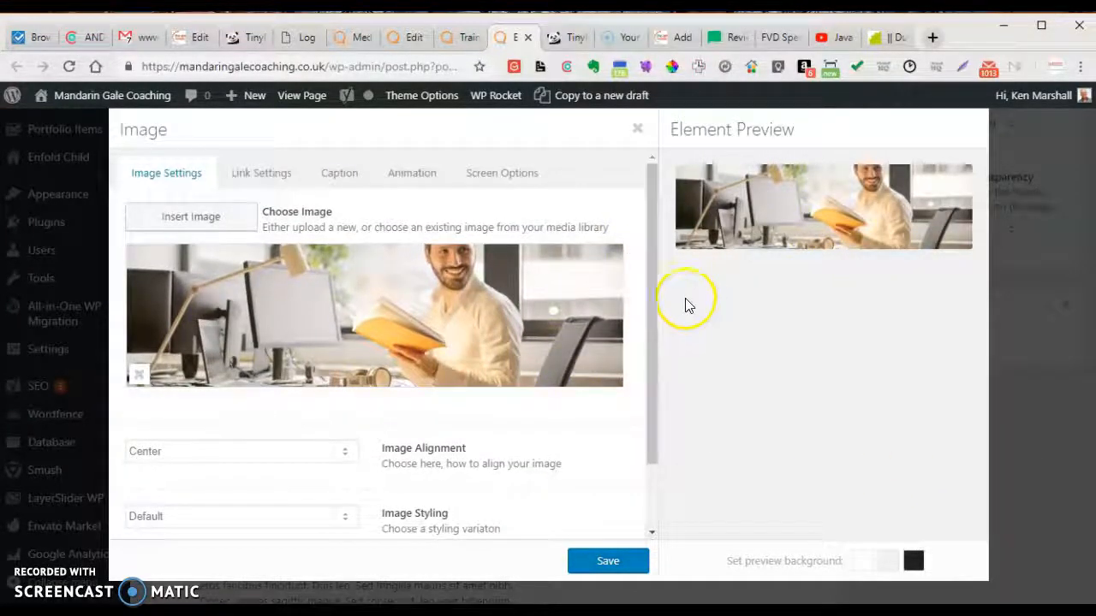
click(606, 563)
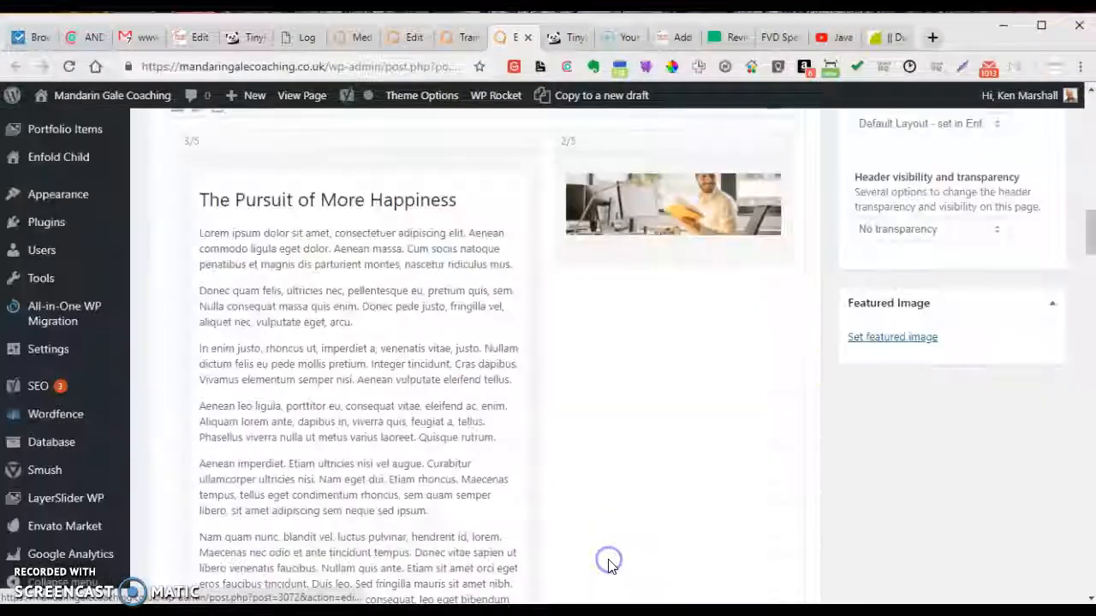
Update the Training Events page to publish the duplicated section.
scroll(689, 428, up, 6)
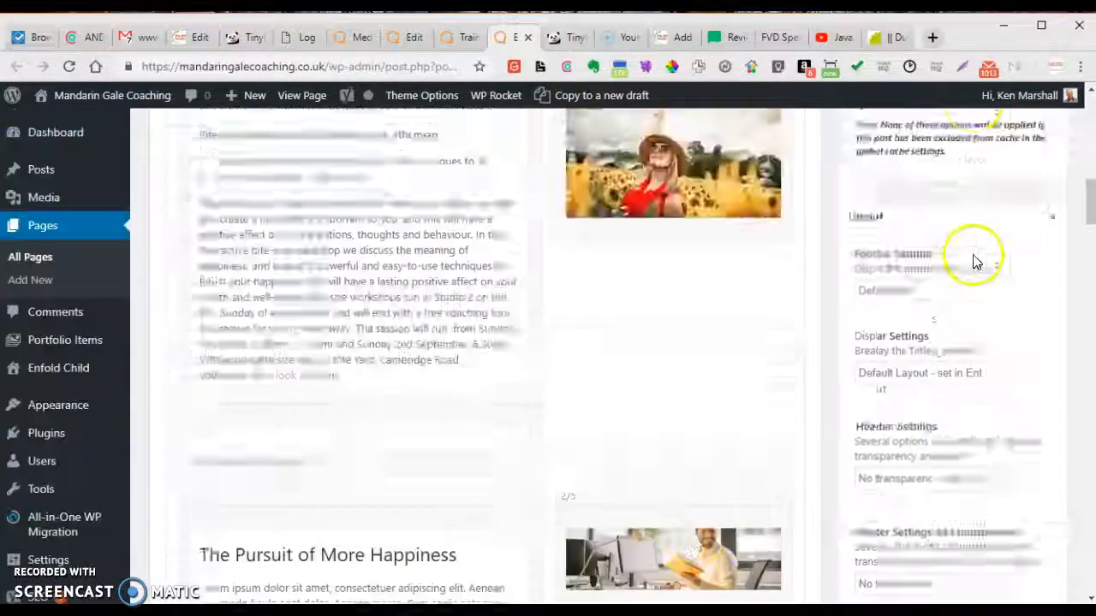
scroll(1006, 235, up, 4)
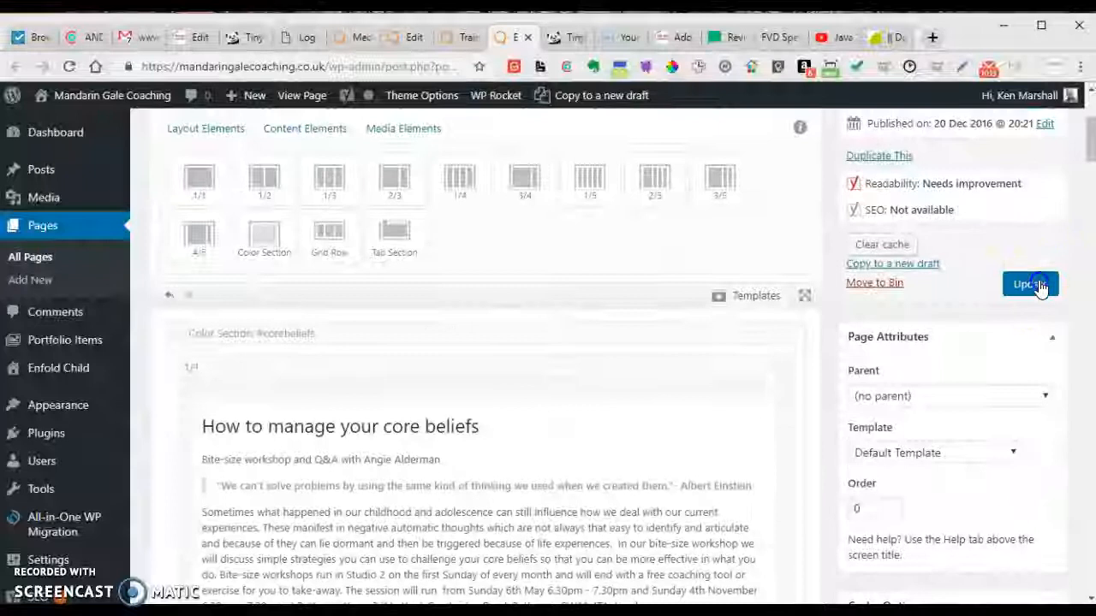
click(1039, 284)
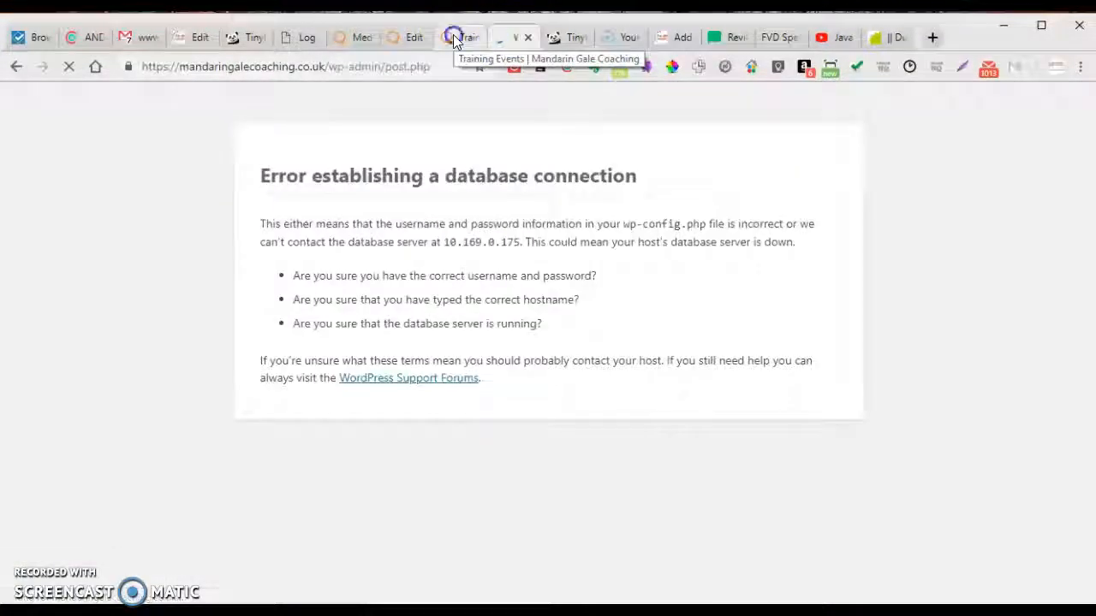
Examine The Pursuit of More Happiness section's text and image on the live Training Events page.
click(453, 39)
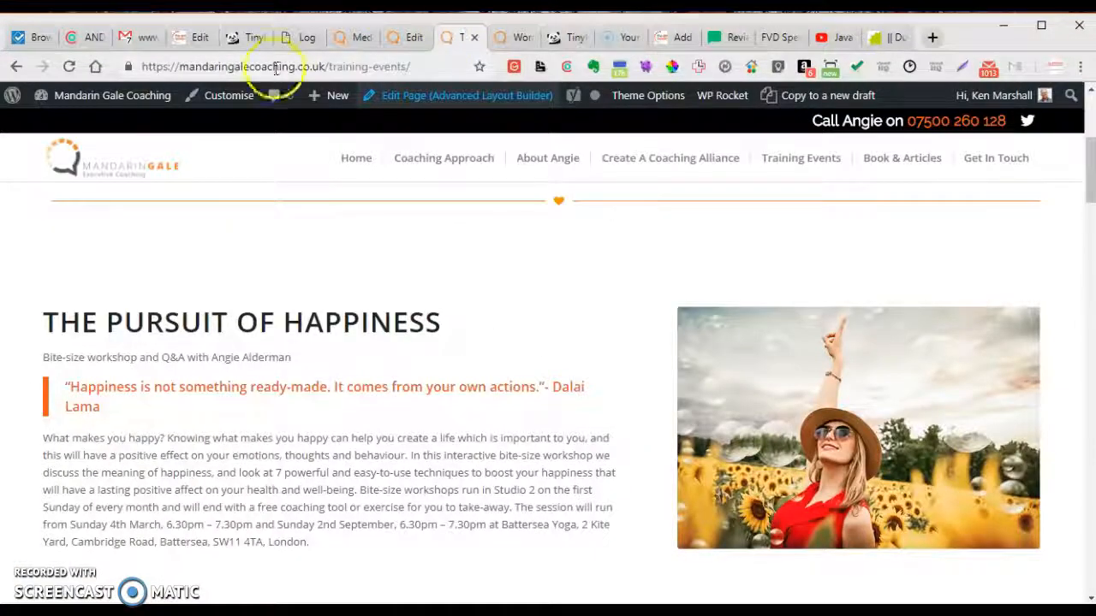
scroll(362, 416, down, 1)
scroll(354, 371, up, 2)
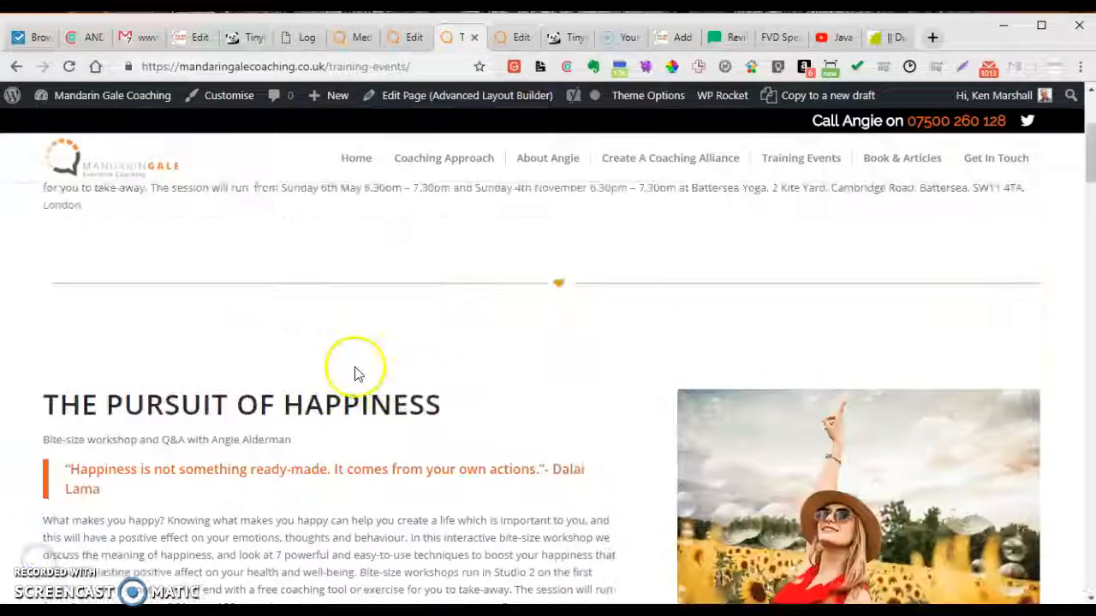
scroll(358, 374, down, 1)
scroll(359, 371, down, 3)
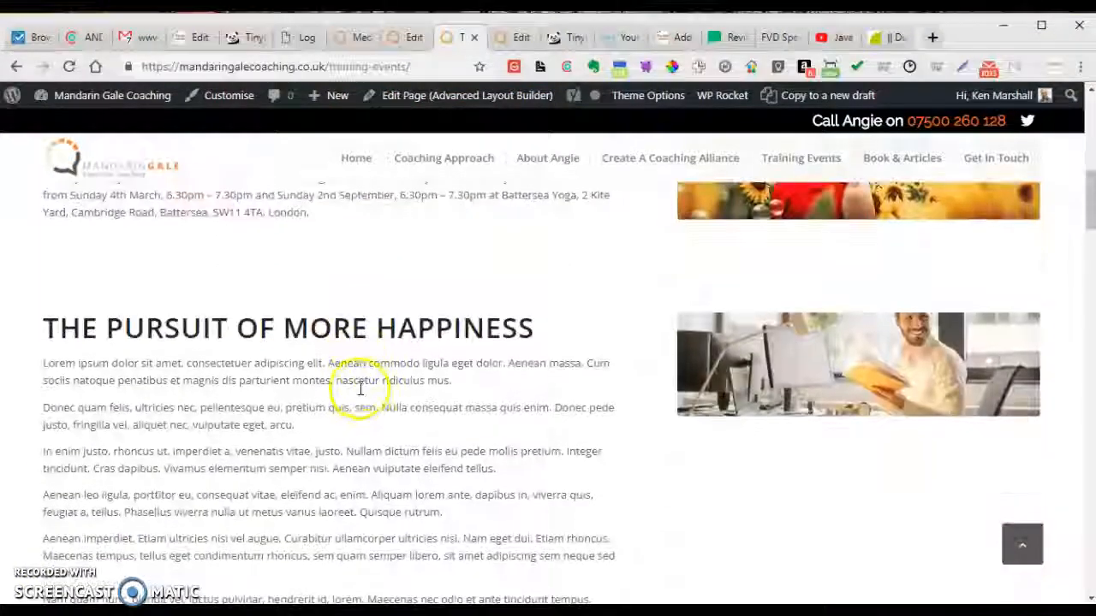
scroll(773, 472, down, 2)
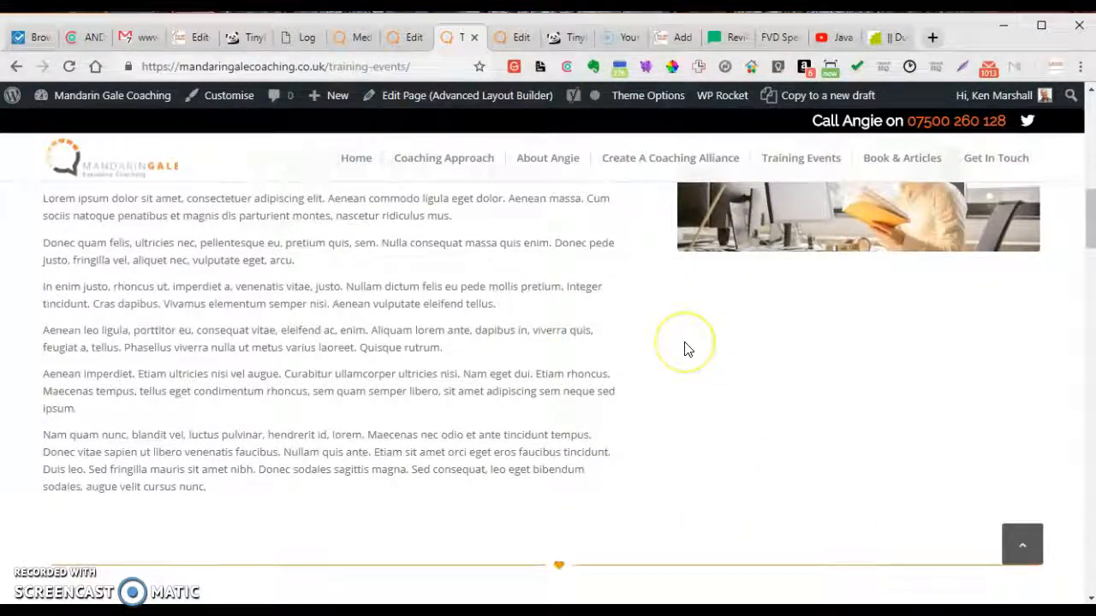
scroll(685, 346, up, 2)
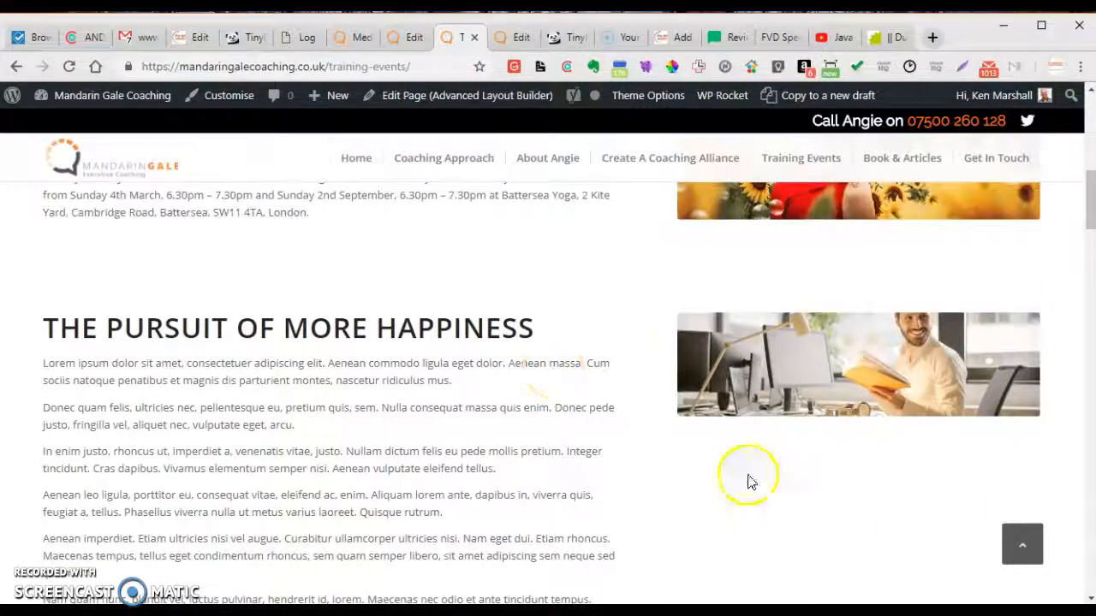
Return to the page editor, reopen The Pursuit of More Happiness section's image element and select the Man-at-pc picture from the media library.
click(519, 37)
scroll(541, 306, down, 5)
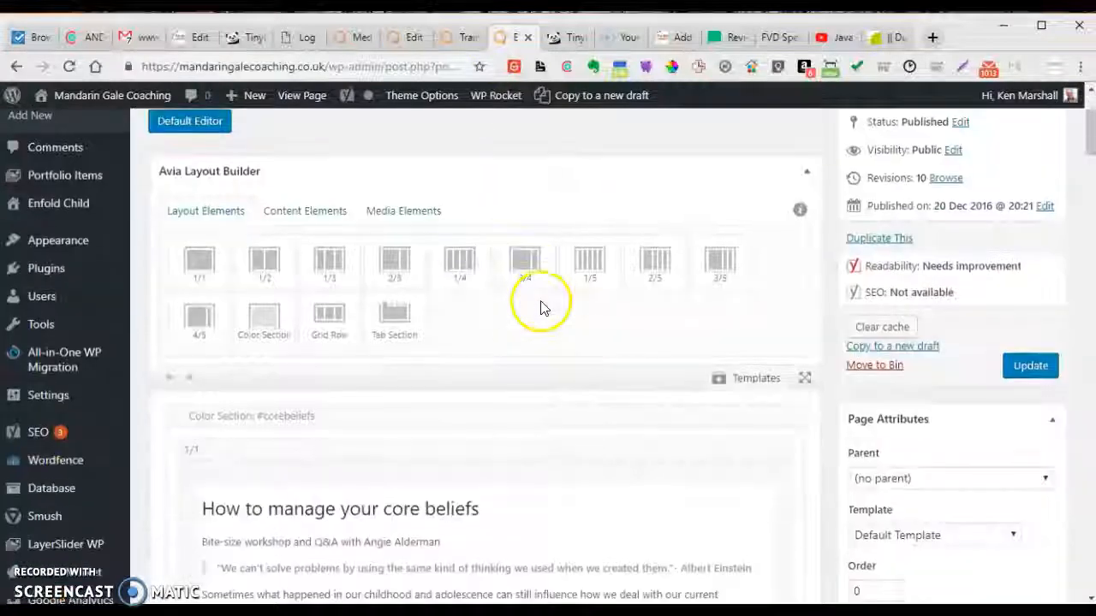
scroll(541, 306, down, 10)
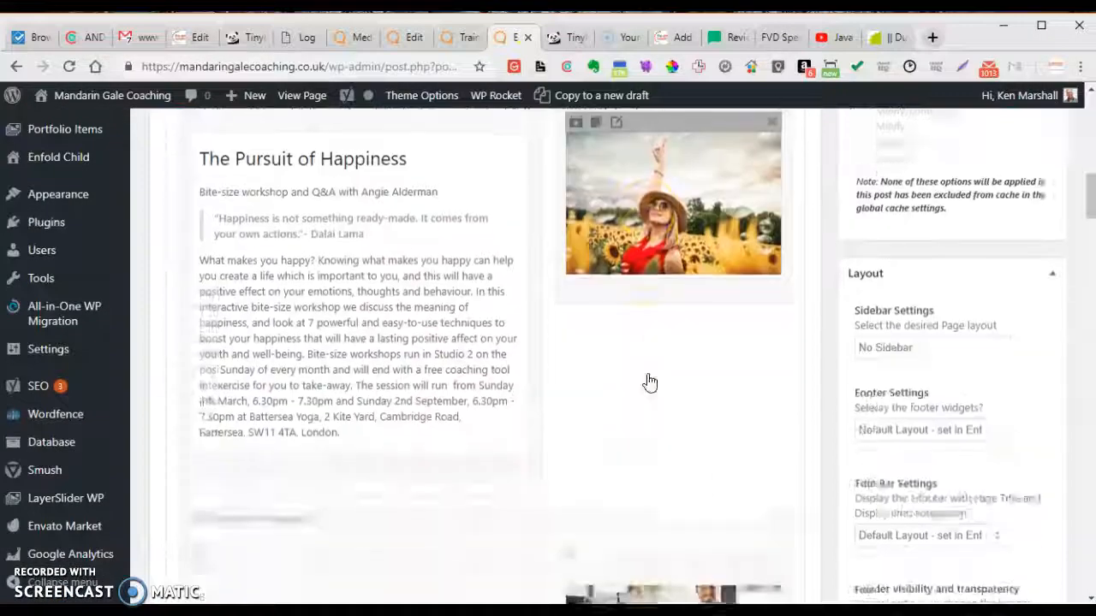
scroll(648, 373, down, 1)
click(656, 366)
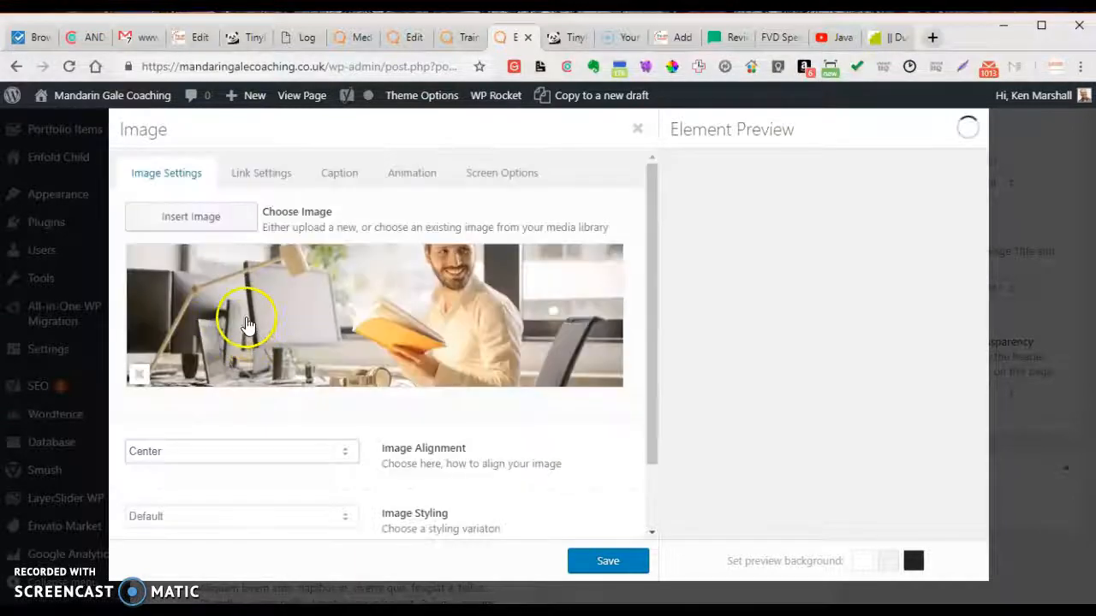
click(242, 323)
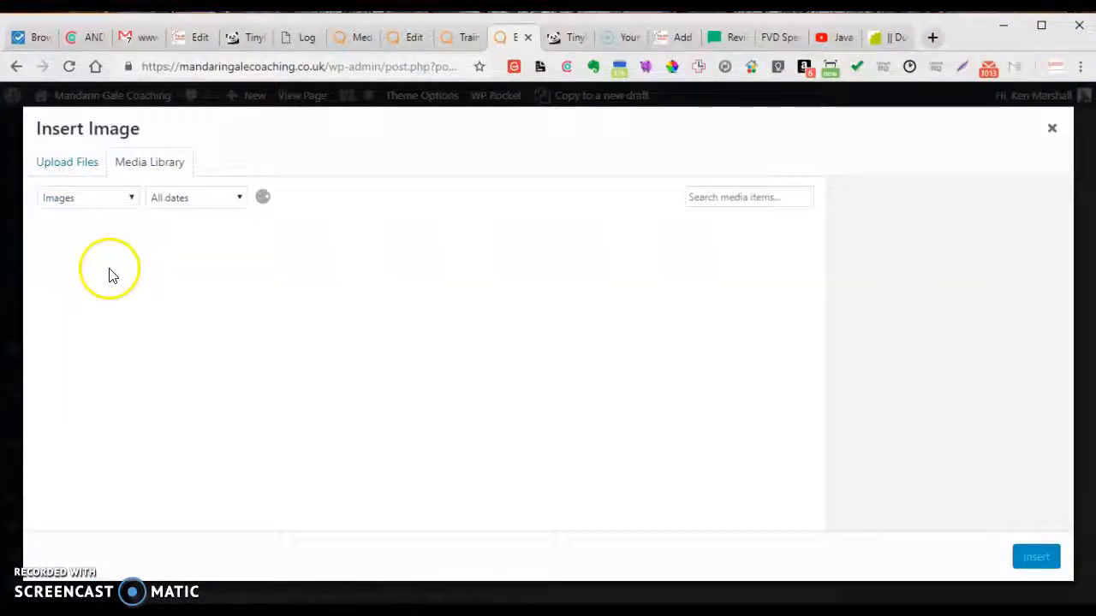
click(93, 263)
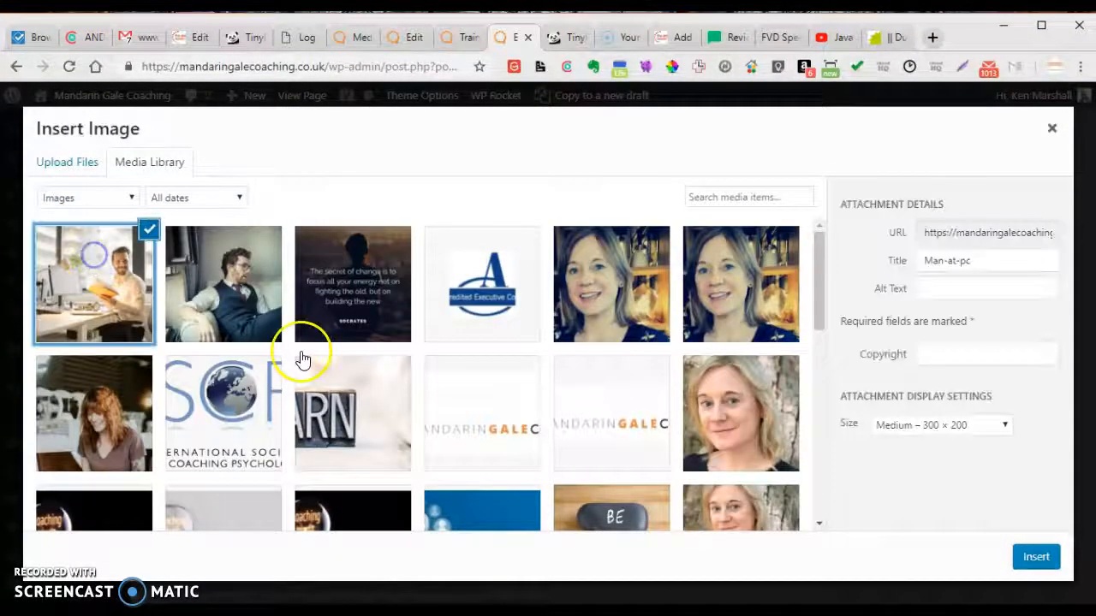
Insert the Man-at-pc image at size Portfolio – 495 × 400 and save the image element.
click(988, 433)
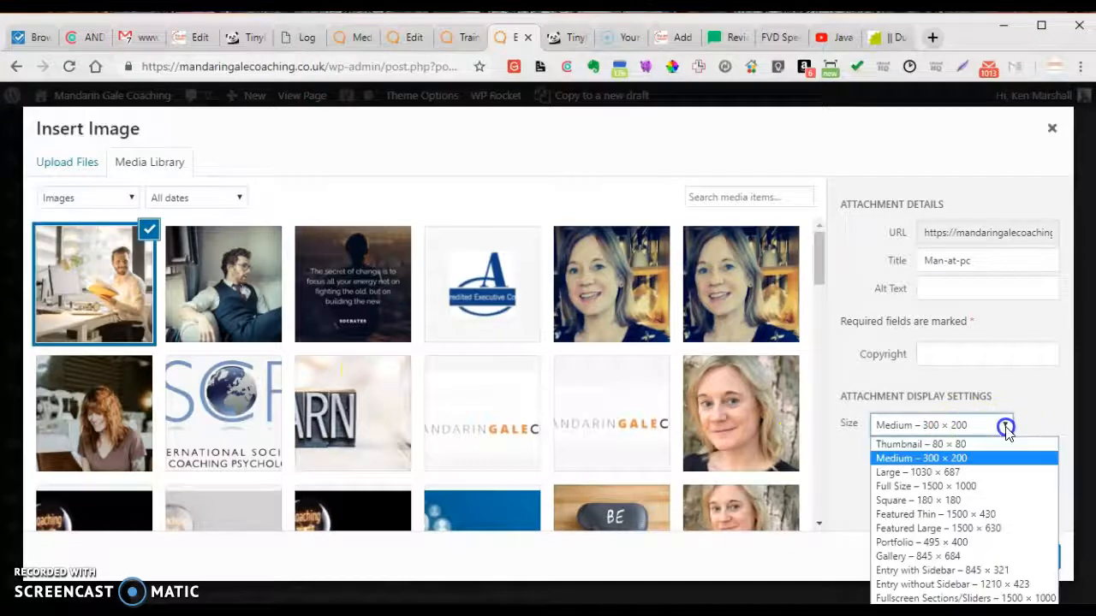
click(1003, 545)
click(1039, 557)
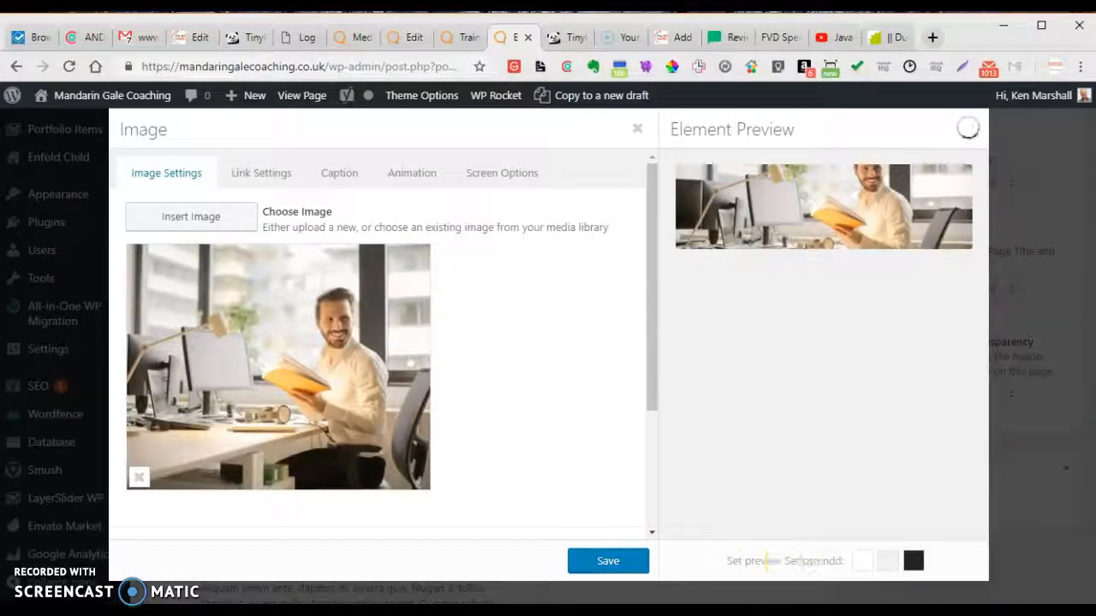
mouse_move(640, 565)
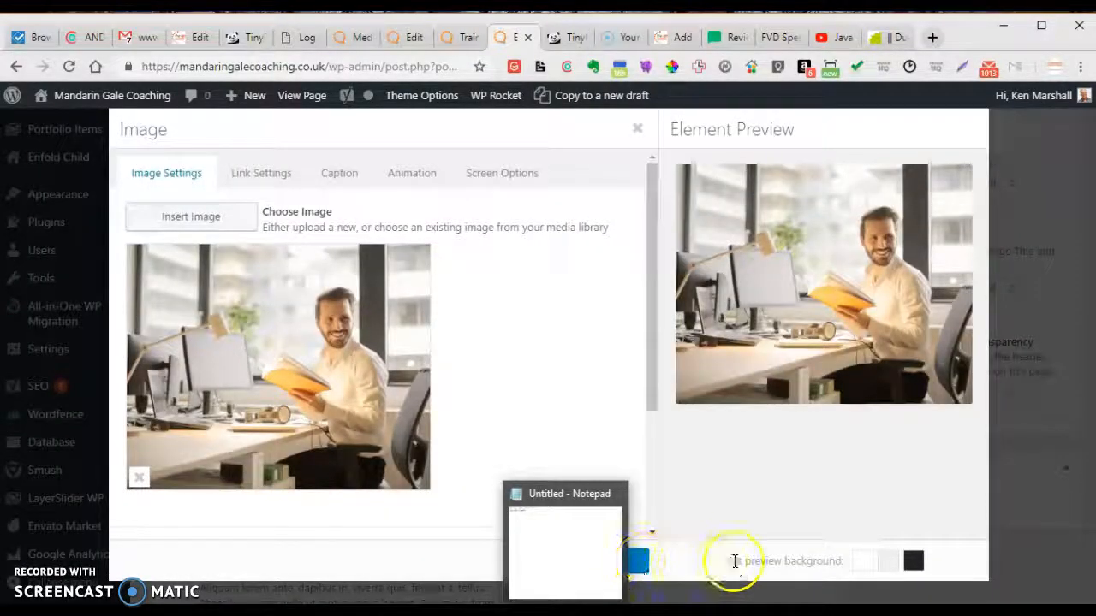
click(631, 557)
Update the page with the resized image and reload the live Training Events page to check it.
scroll(972, 287, up, 15)
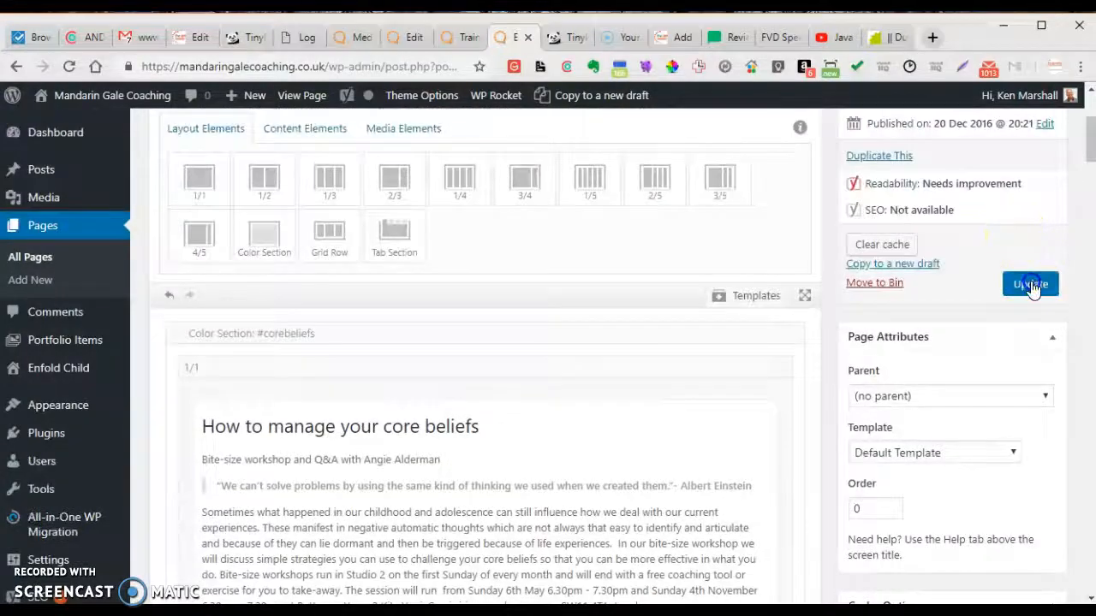
click(1032, 285)
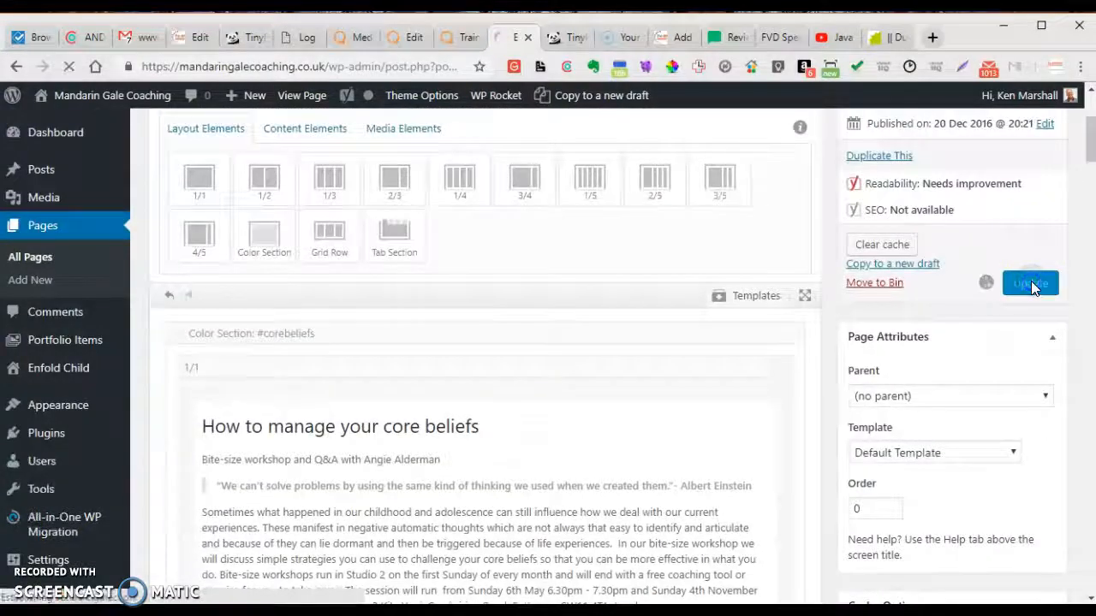
click(463, 39)
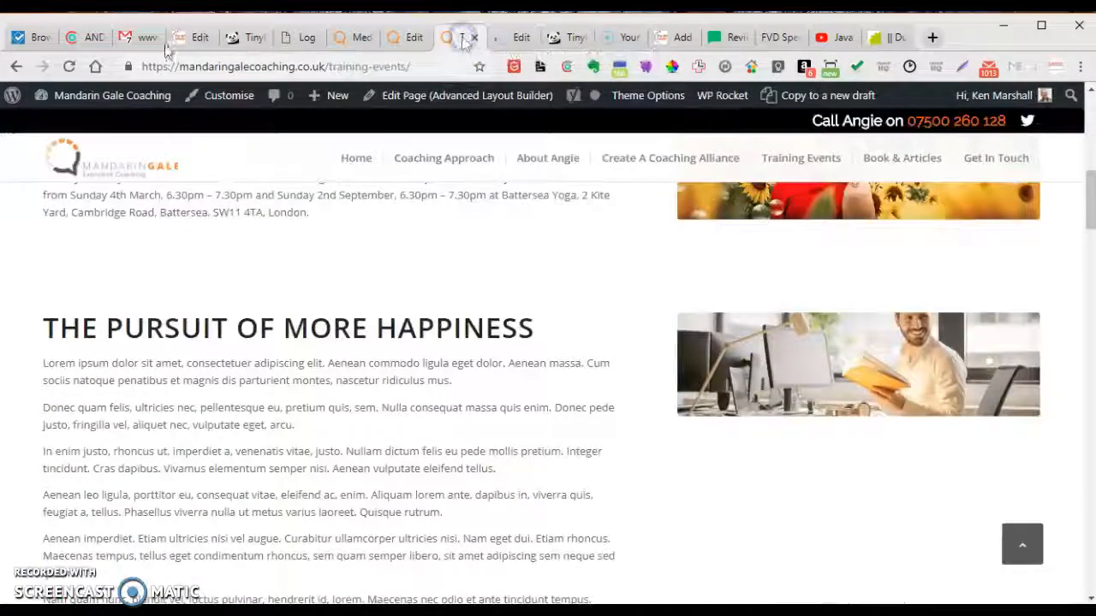
click(68, 67)
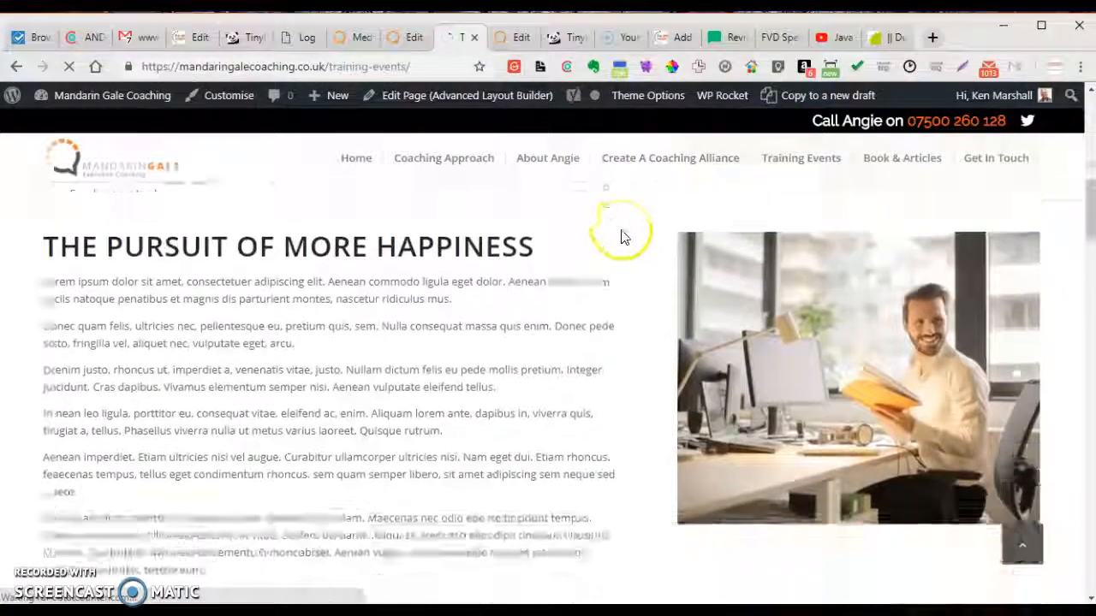
scroll(624, 237, down, 1)
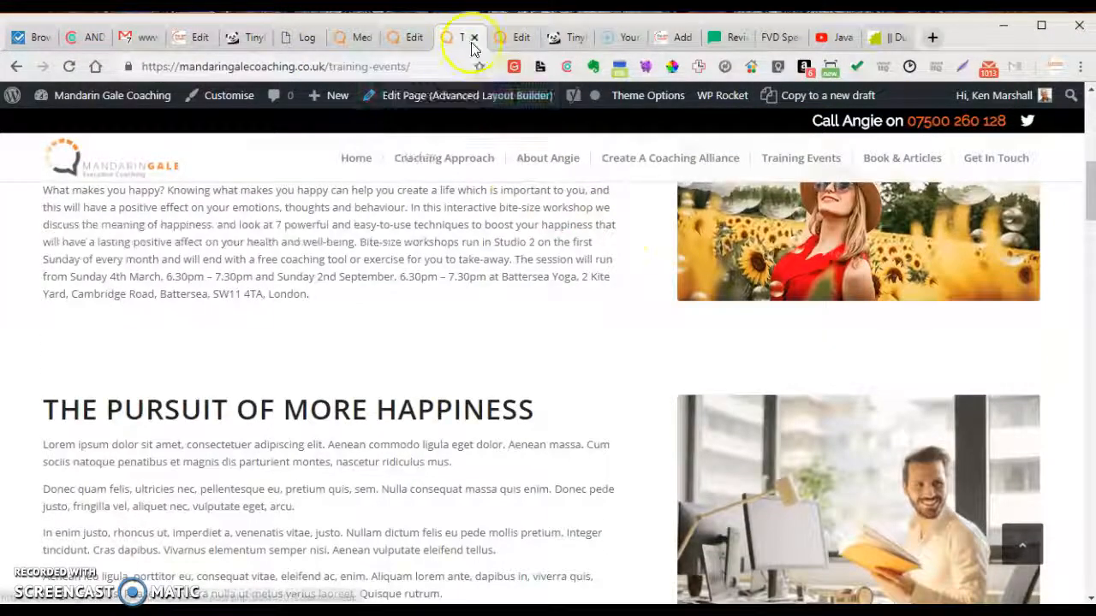
In the page editor, move The Pursuit of More Happiness color section to directly below the Exploring Personal Values section.
click(508, 40)
scroll(505, 222, down, 3)
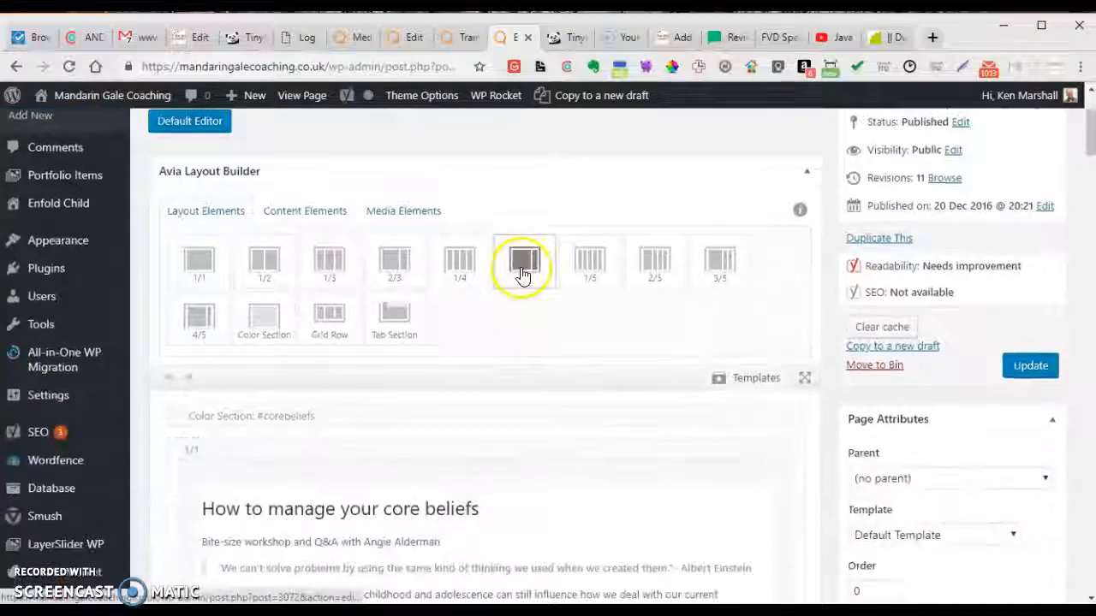
scroll(522, 274, down, 4)
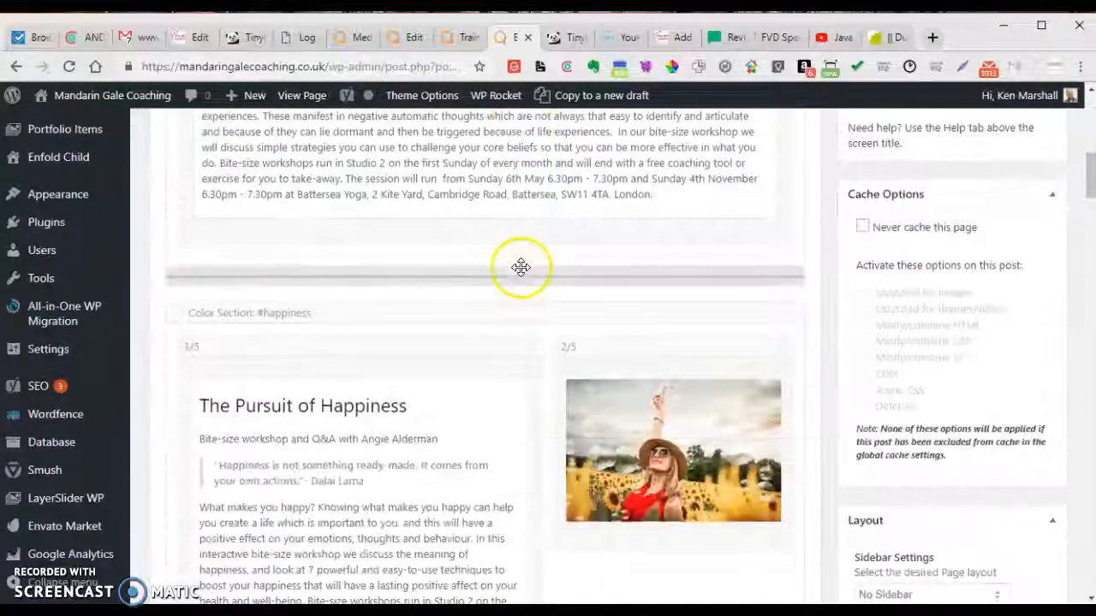
scroll(520, 269, down, 7)
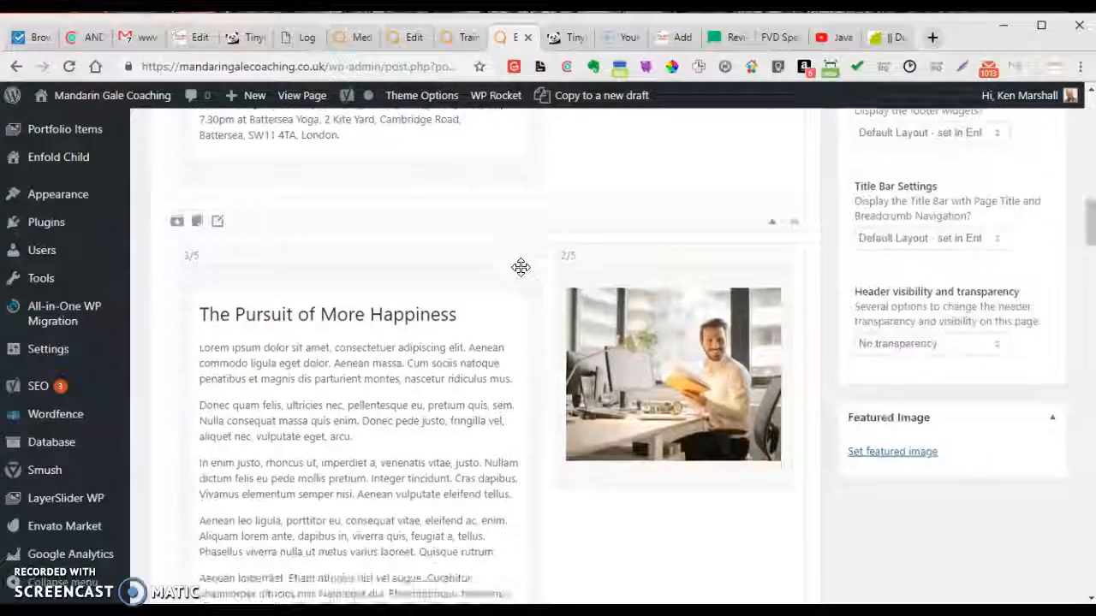
scroll(520, 274, down, 2)
scroll(518, 274, up, 4)
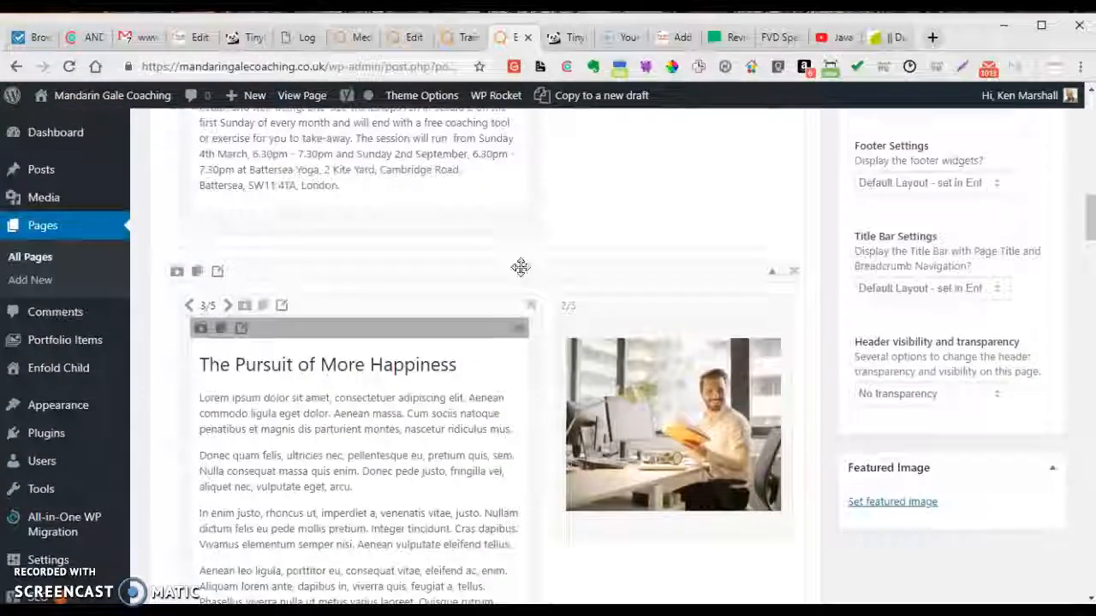
scroll(521, 276, down, 2)
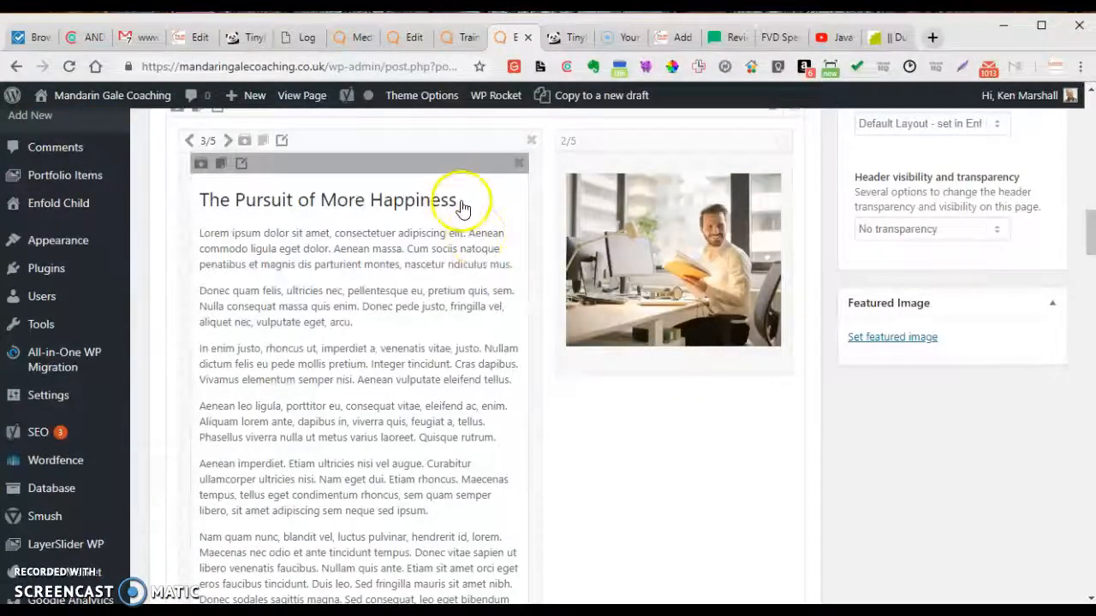
scroll(470, 213, up, 2)
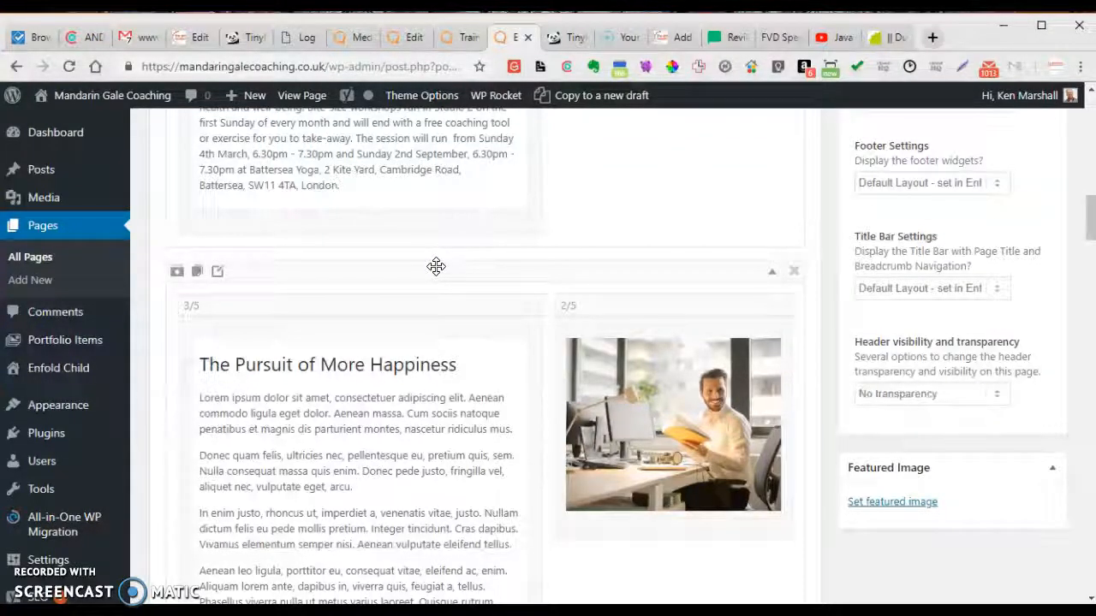
drag(437, 267, 437, 523)
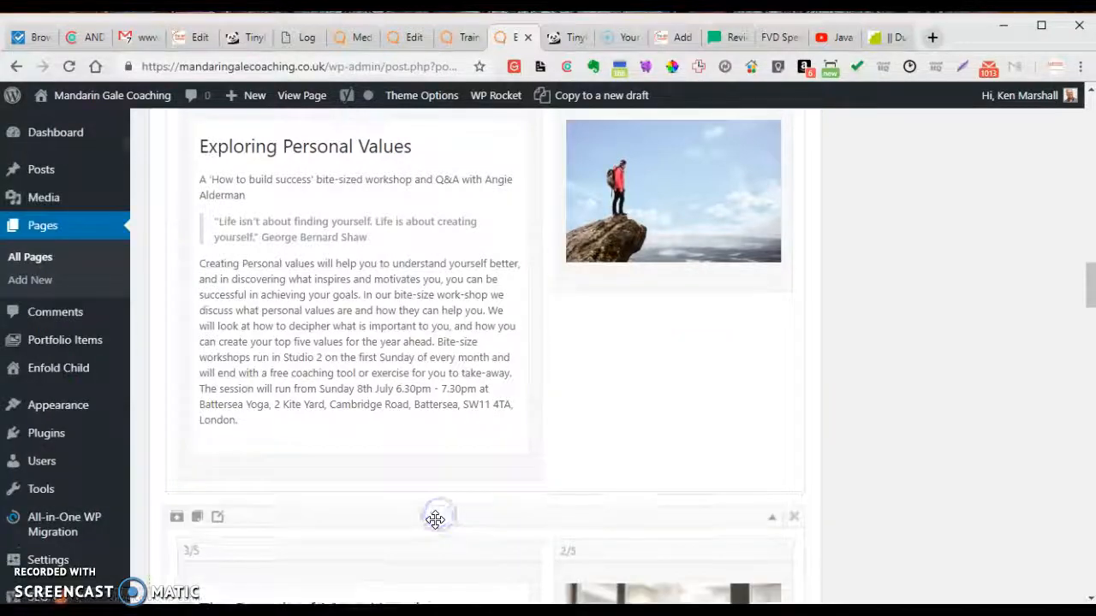
Update the page with the reordered sections and reload the live Training Events page.
scroll(858, 402, up, 10)
scroll(861, 404, up, 3)
click(1027, 529)
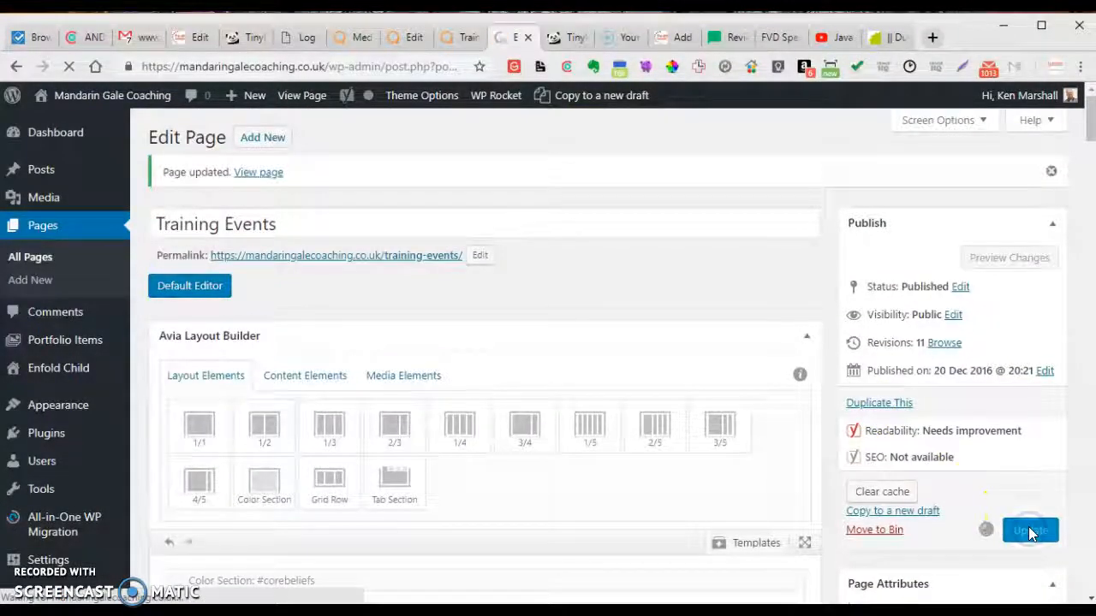
click(455, 37)
click(69, 65)
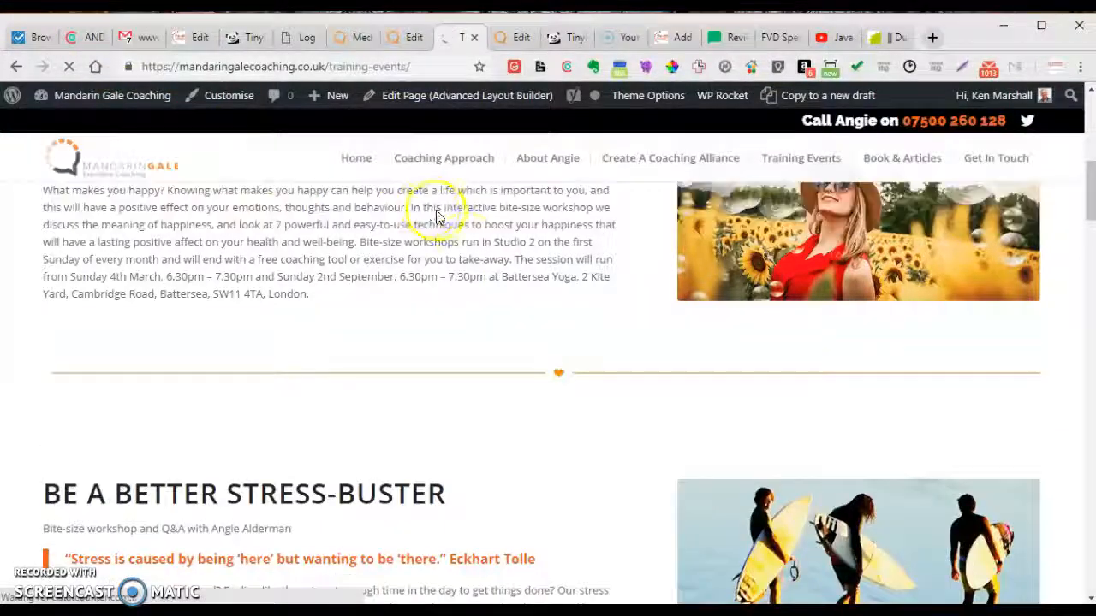
Examine the moved section's position and the heart separators between the workshops on the live page.
scroll(435, 208, down, 10)
scroll(549, 341, up, 10)
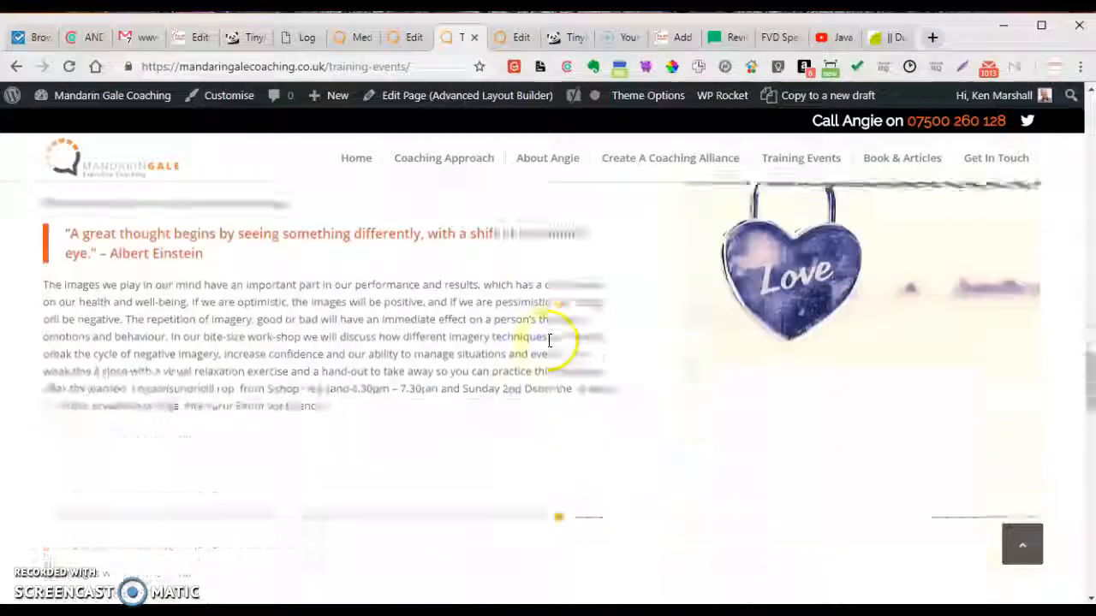
scroll(545, 338, up, 2)
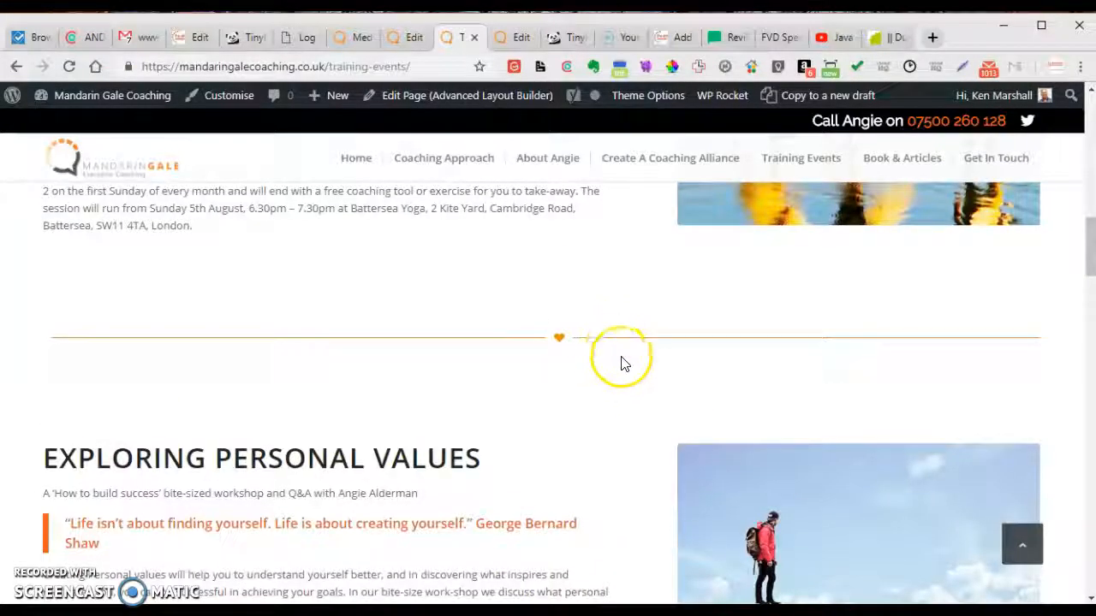
scroll(621, 381, up, 2)
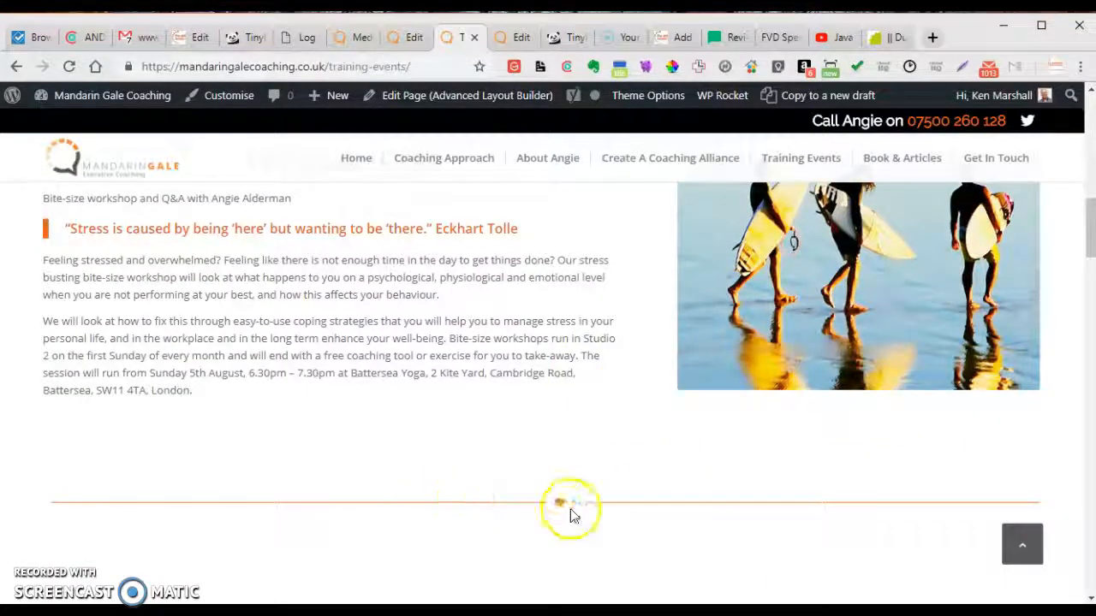
scroll(570, 370, up, 1)
scroll(572, 374, up, 2)
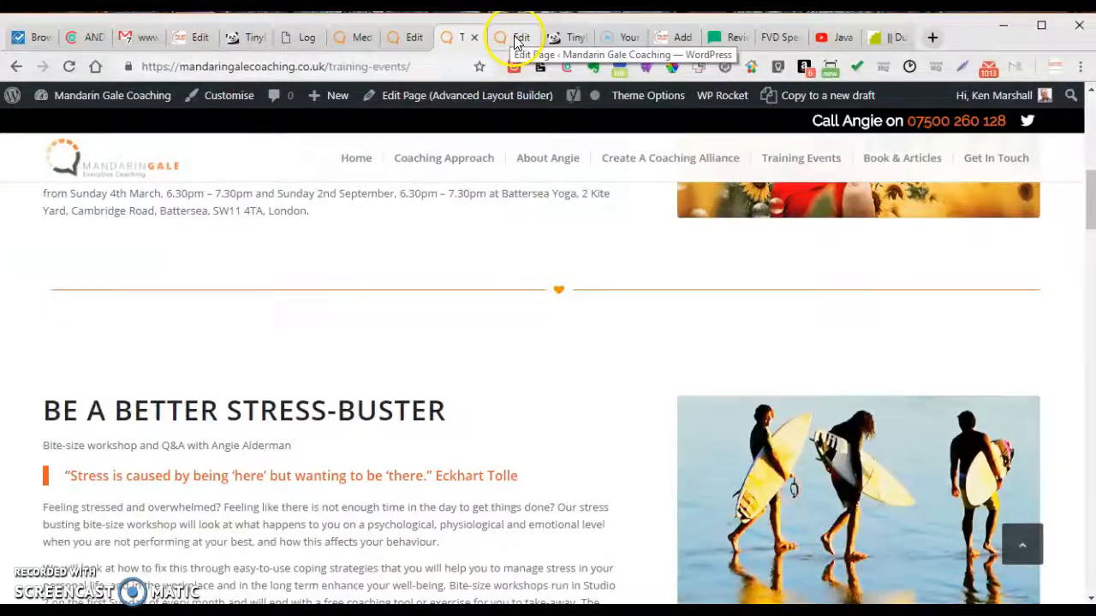
scroll(565, 300, down, 8)
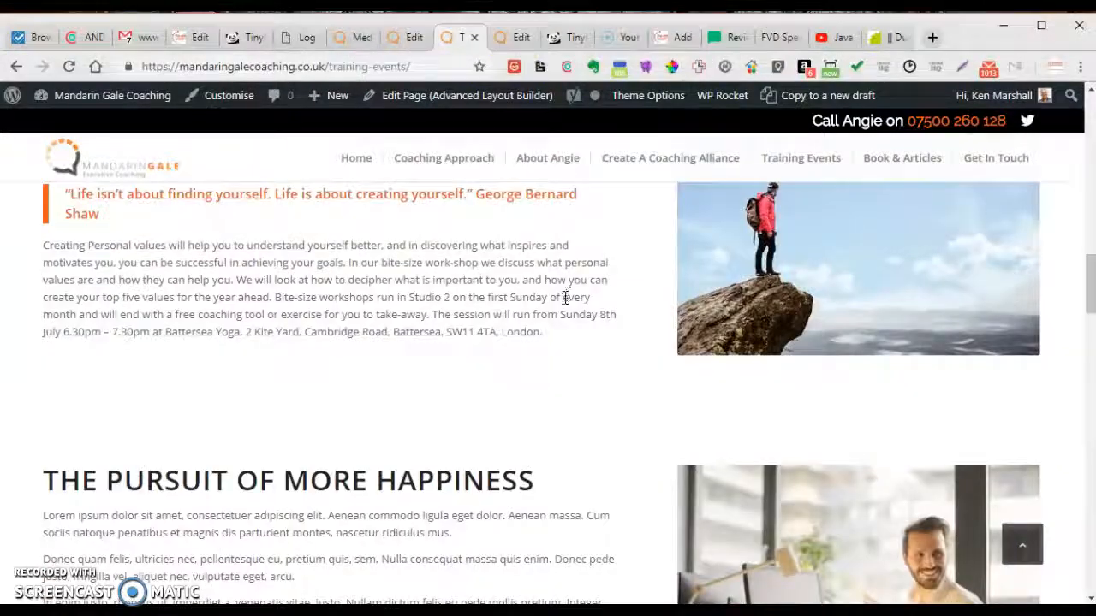
scroll(520, 283, up, 2)
scroll(513, 300, down, 2)
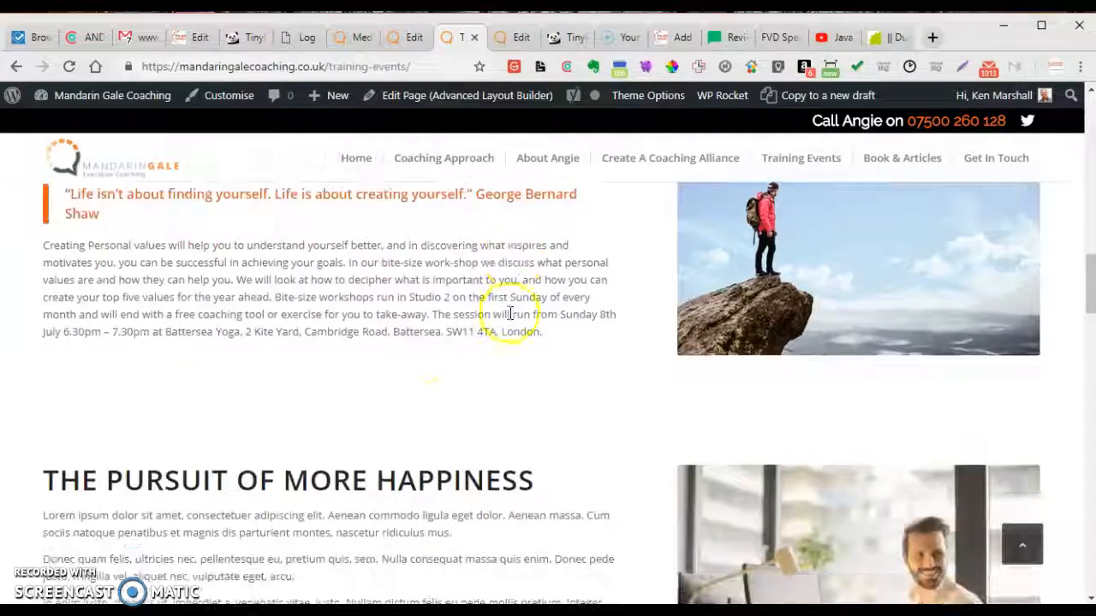
Return to the page editor, open the separator above the Exploring Personal Values section and review its styling settings.
click(512, 38)
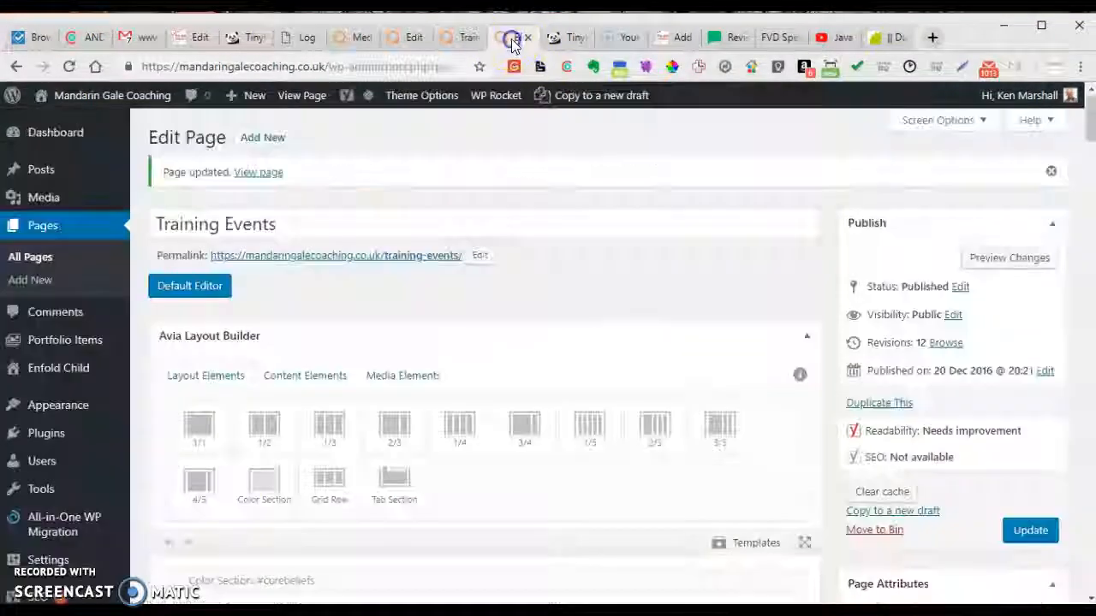
scroll(565, 255, down, 6)
scroll(564, 254, down, 8)
scroll(565, 251, down, 5)
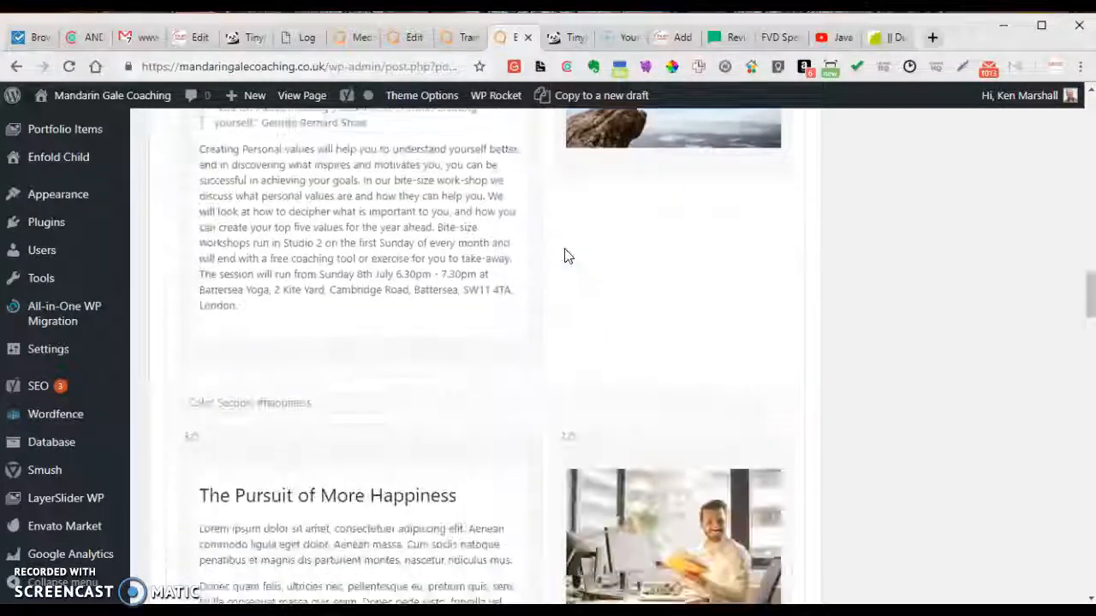
scroll(565, 252, up, 7)
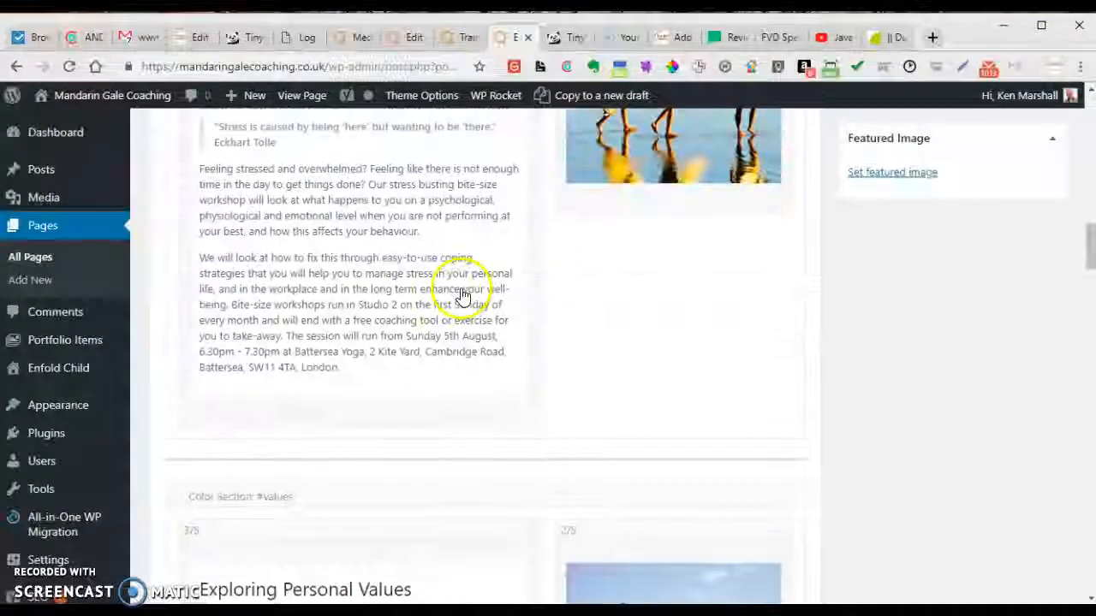
scroll(402, 339, down, 1)
mouse_move(327, 379)
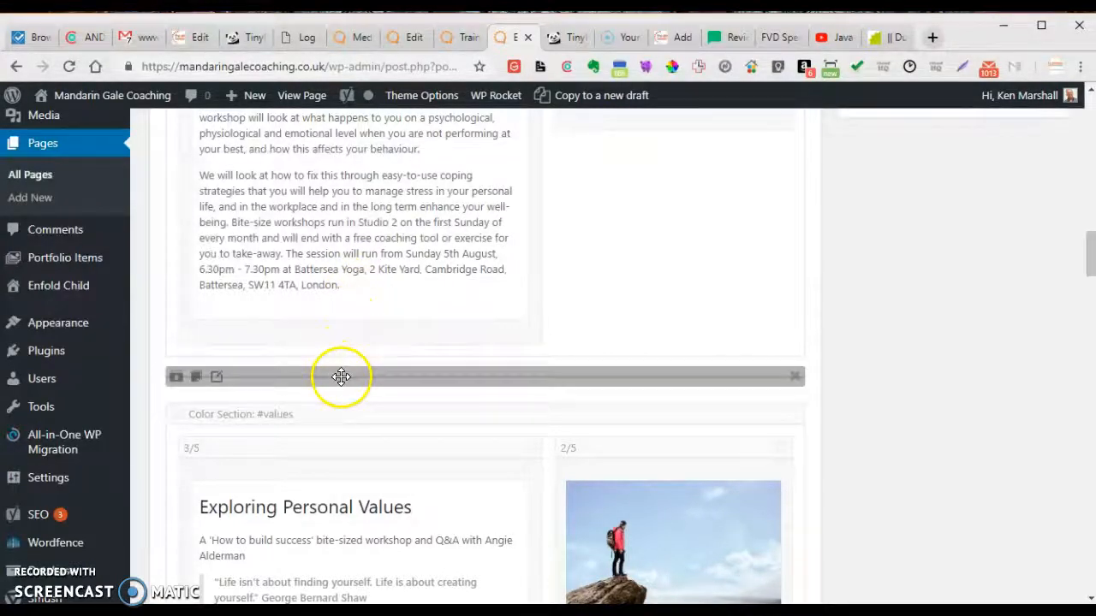
click(216, 378)
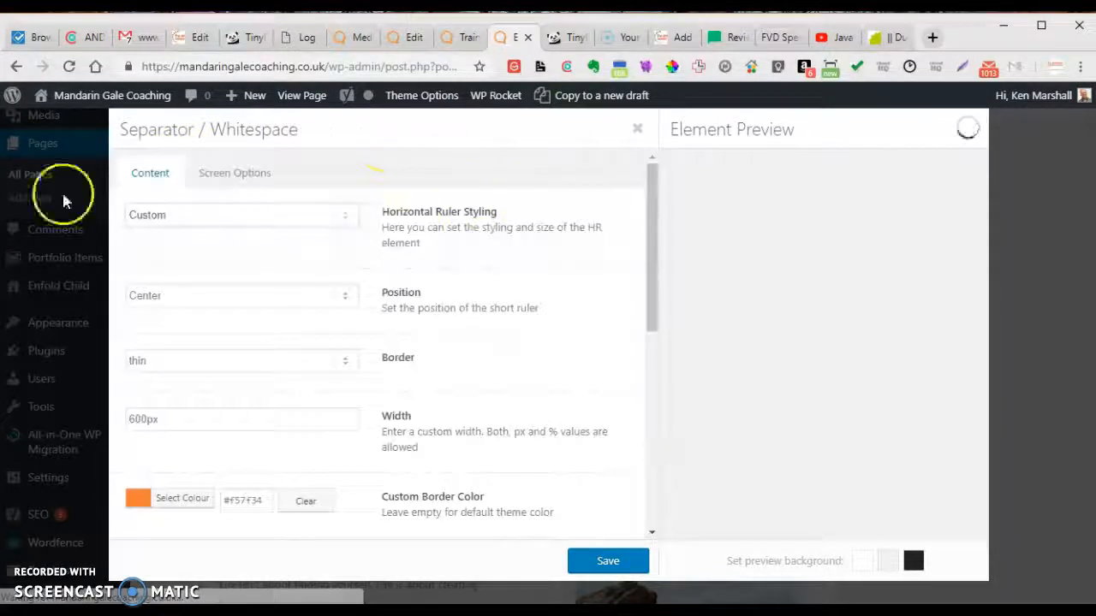
scroll(282, 179, down, 4)
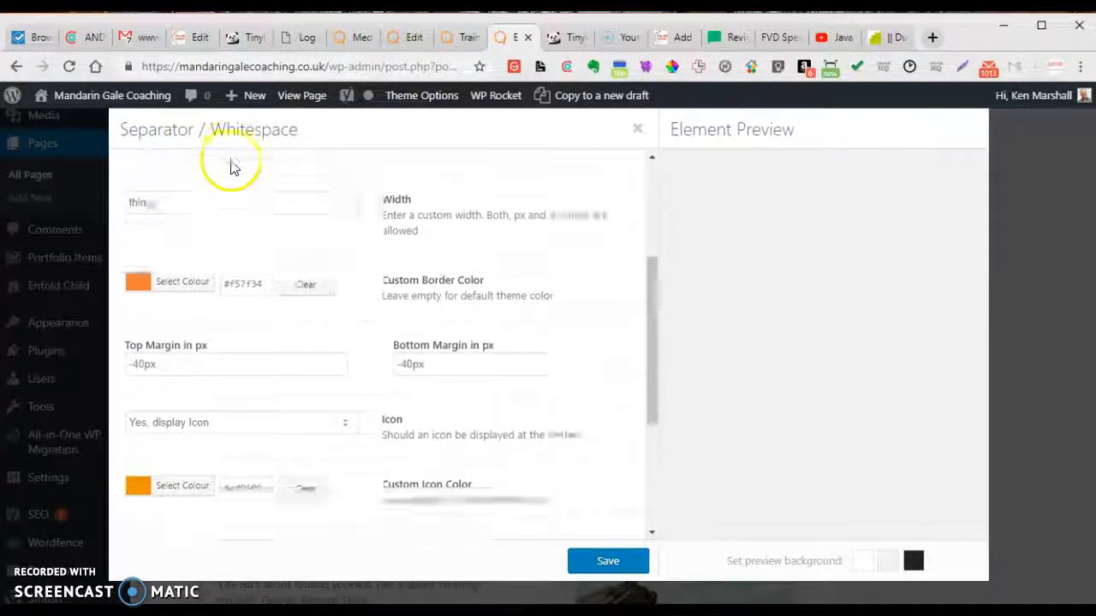
scroll(220, 239, up, 3)
scroll(135, 196, up, 2)
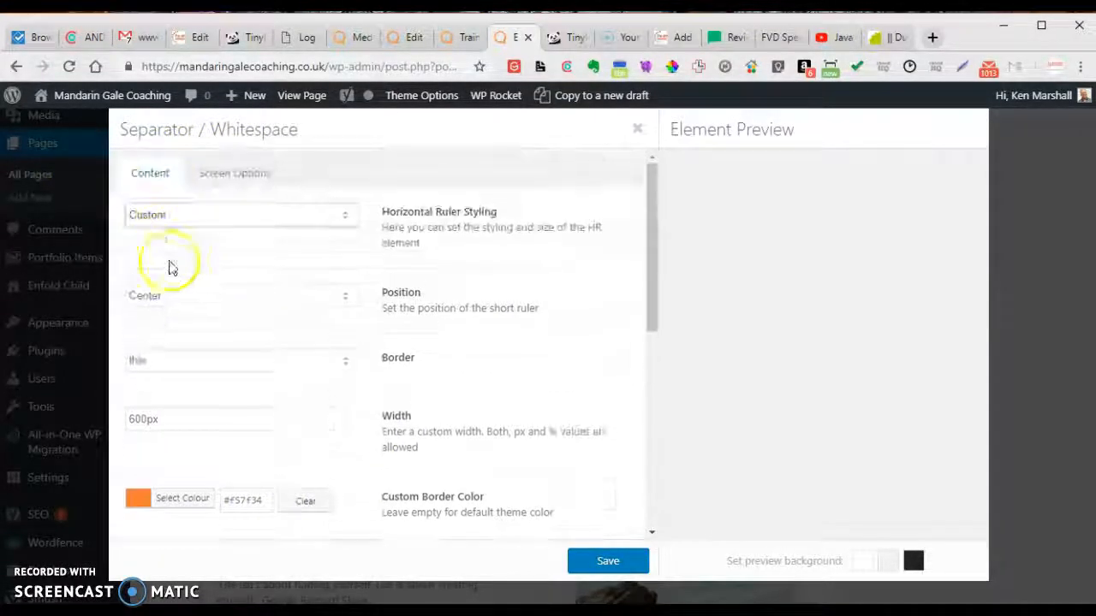
Review the separator's border, width, colour, margin and icon settings, and close them without saving.
scroll(200, 313, down, 4)
scroll(218, 368, down, 1)
scroll(220, 367, up, 2)
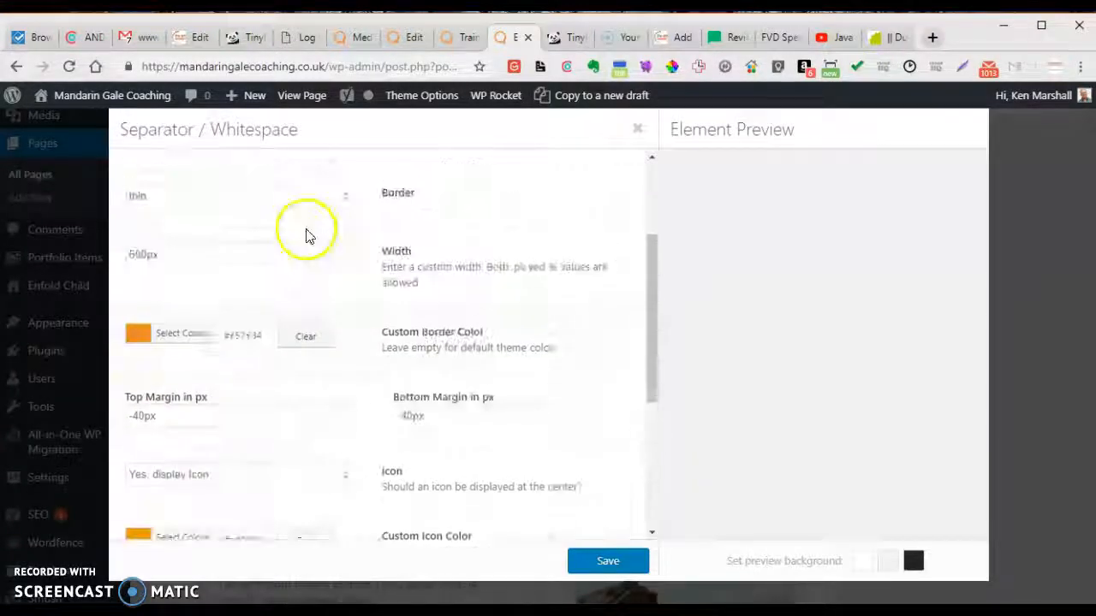
click(637, 130)
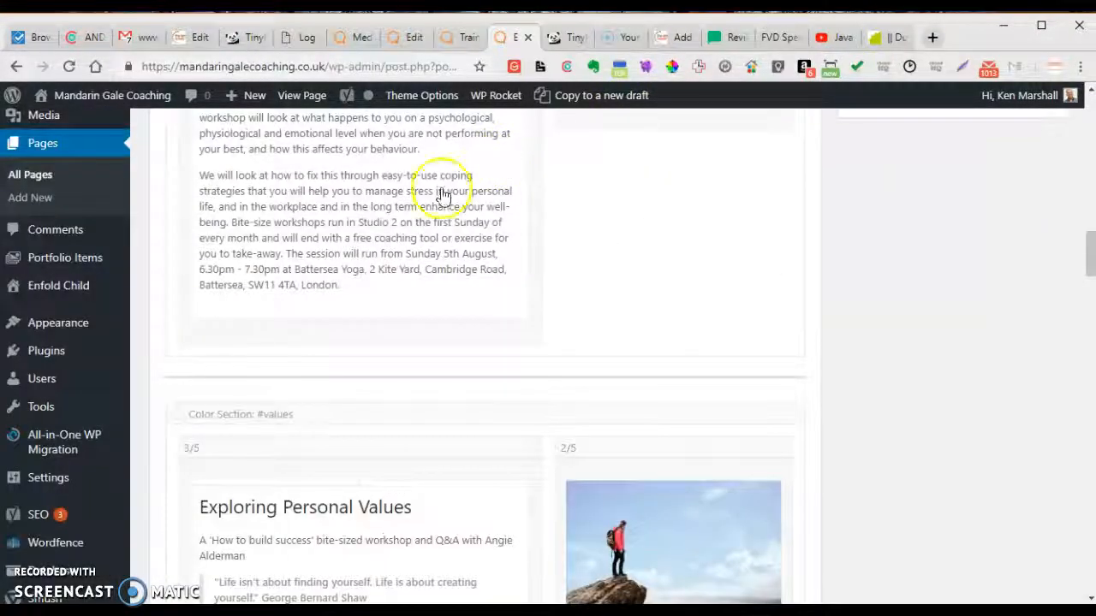
Clone the separator above the Exploring Personal Values section and move the copy between that section and The Pursuit of More Happiness.
scroll(335, 299, up, 10)
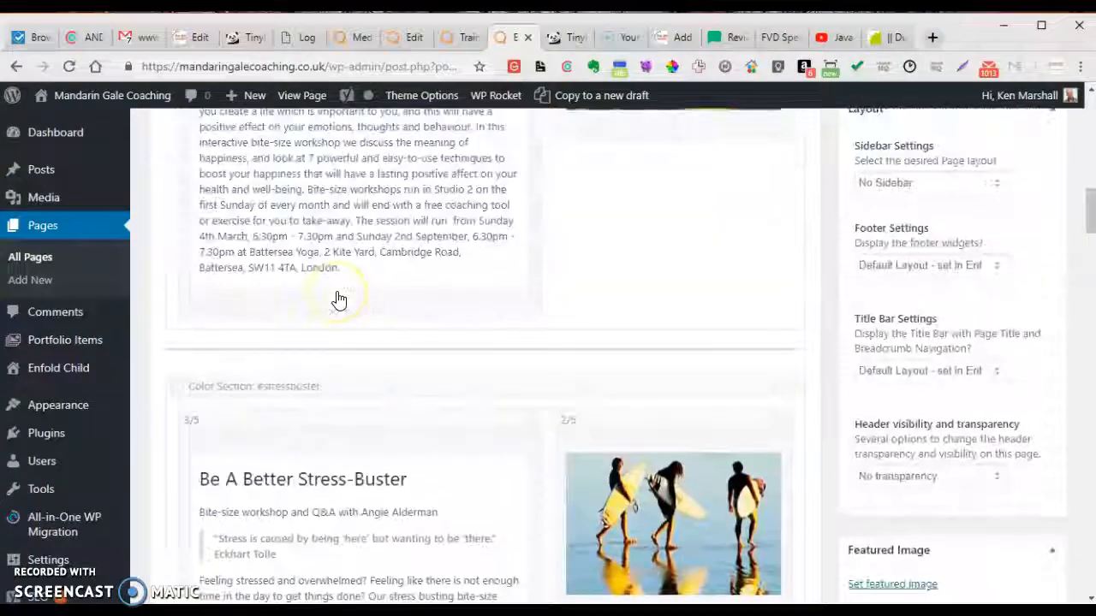
scroll(338, 299, down, 15)
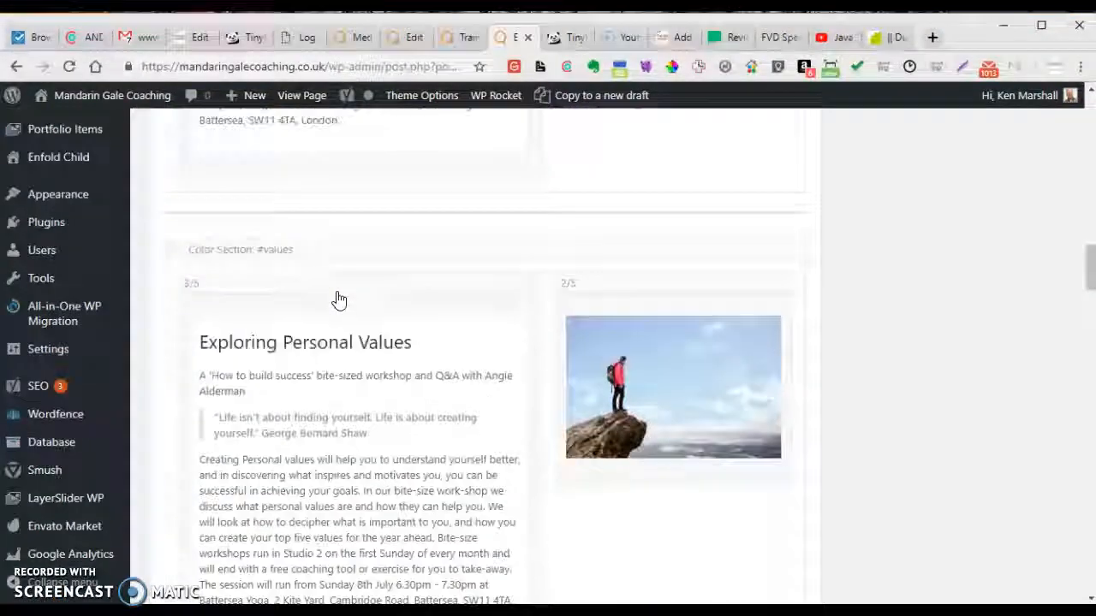
scroll(338, 300, down, 3)
scroll(338, 298, up, 6)
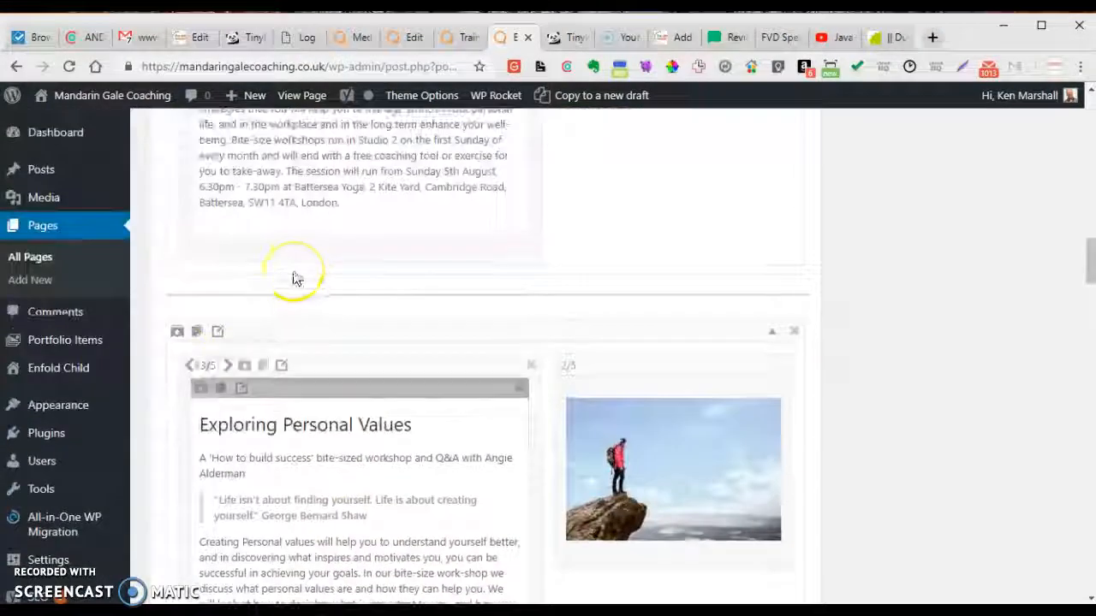
mouse_move(217, 304)
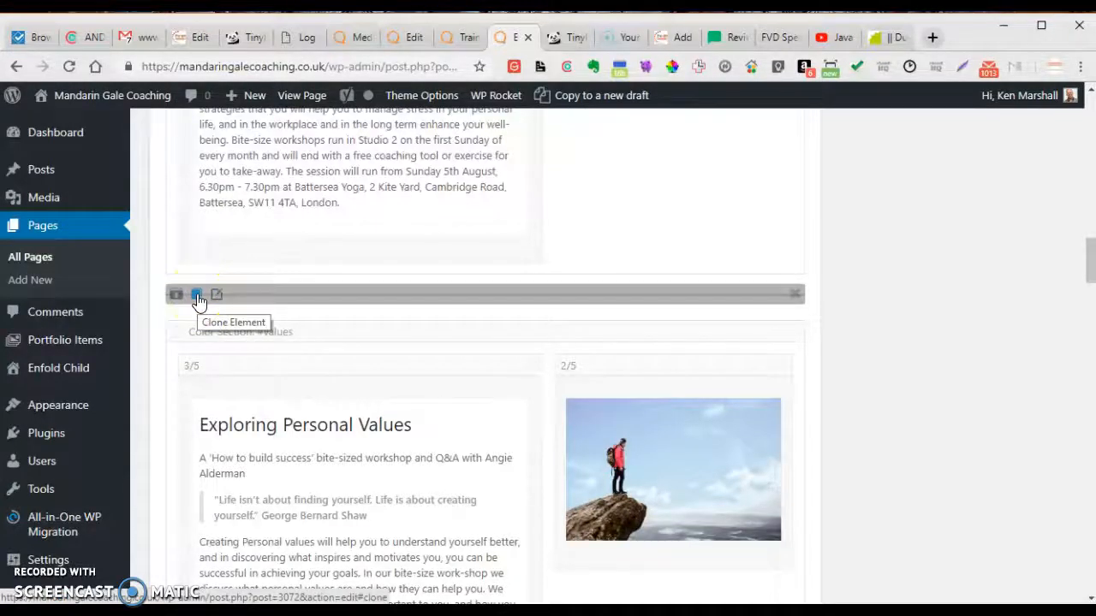
click(197, 297)
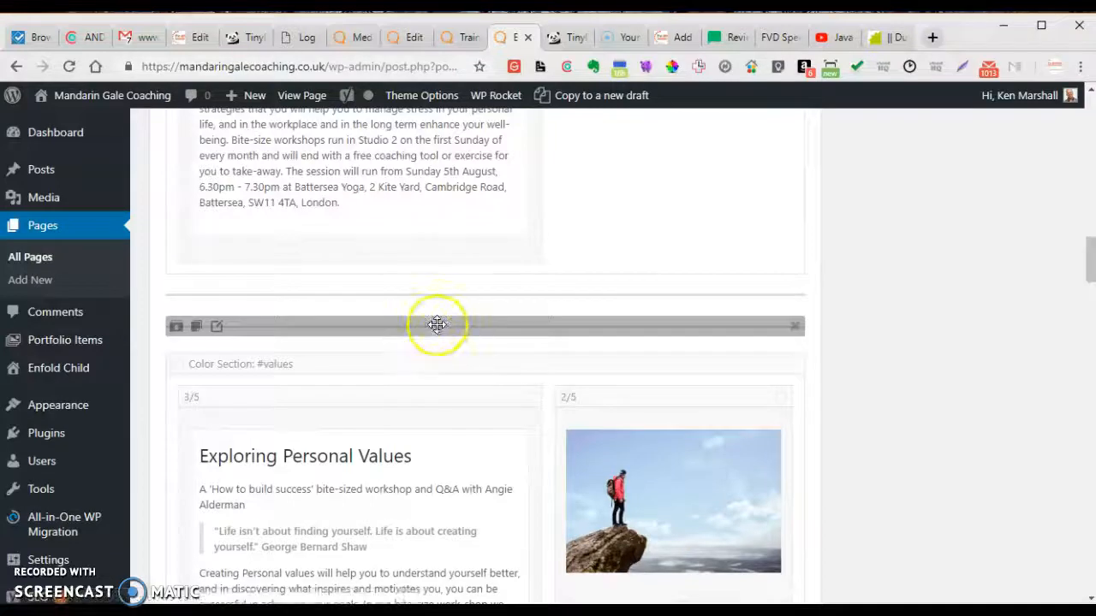
mouse_move(437, 324)
mouse_down()
mouse_move(414, 589)
mouse_move(428, 457)
mouse_move(406, 348)
mouse_up()
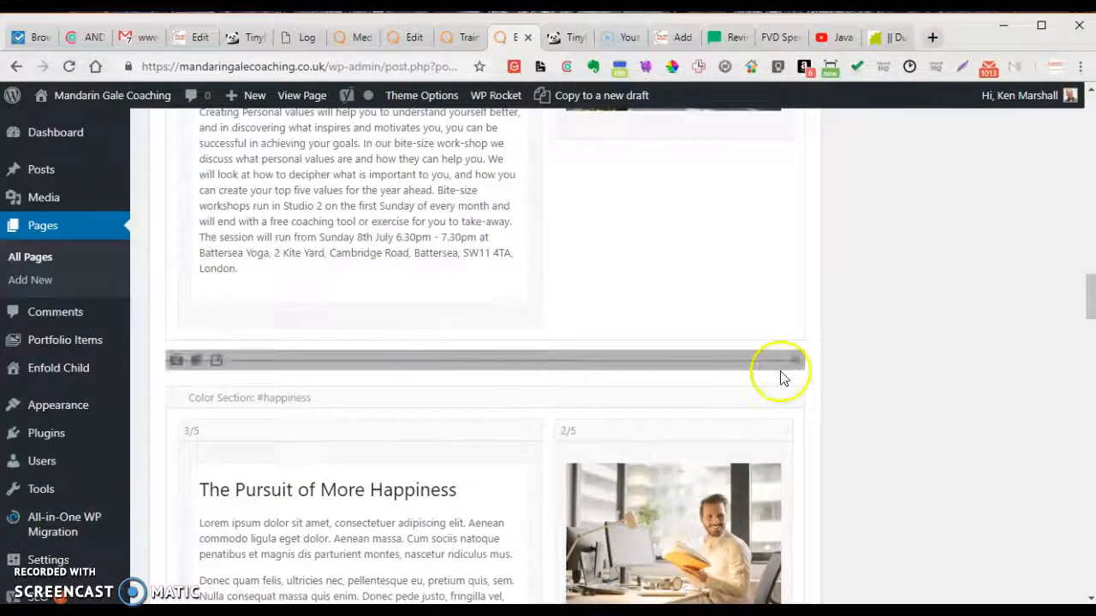
Update the page, reload the live Training Events page and check the separators around The Pursuit of More Happiness.
scroll(1006, 403, up, 15)
scroll(1015, 416, down, 3)
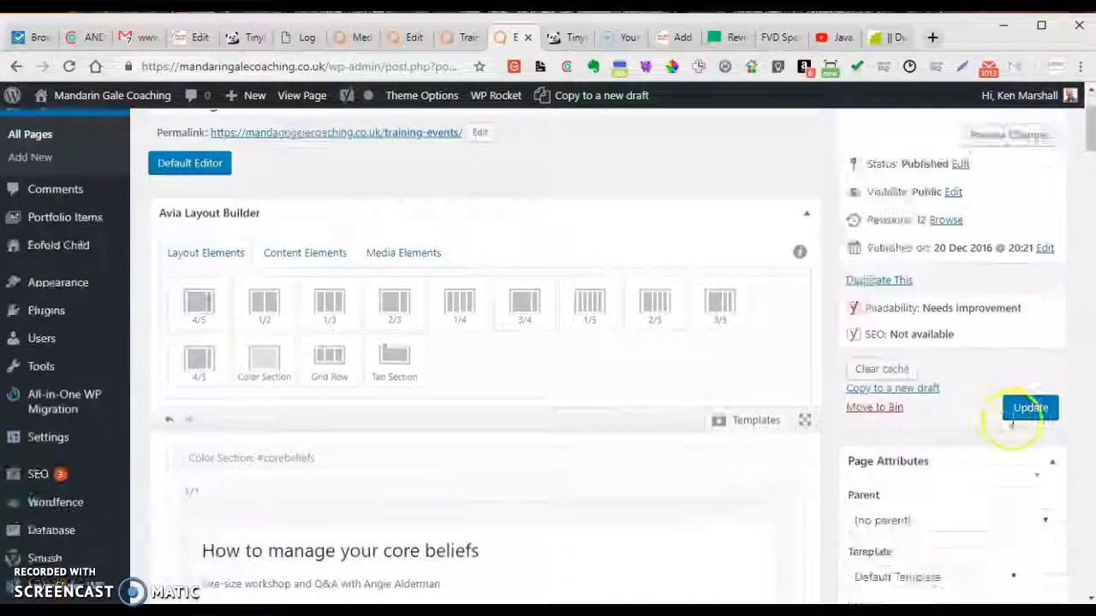
click(1031, 284)
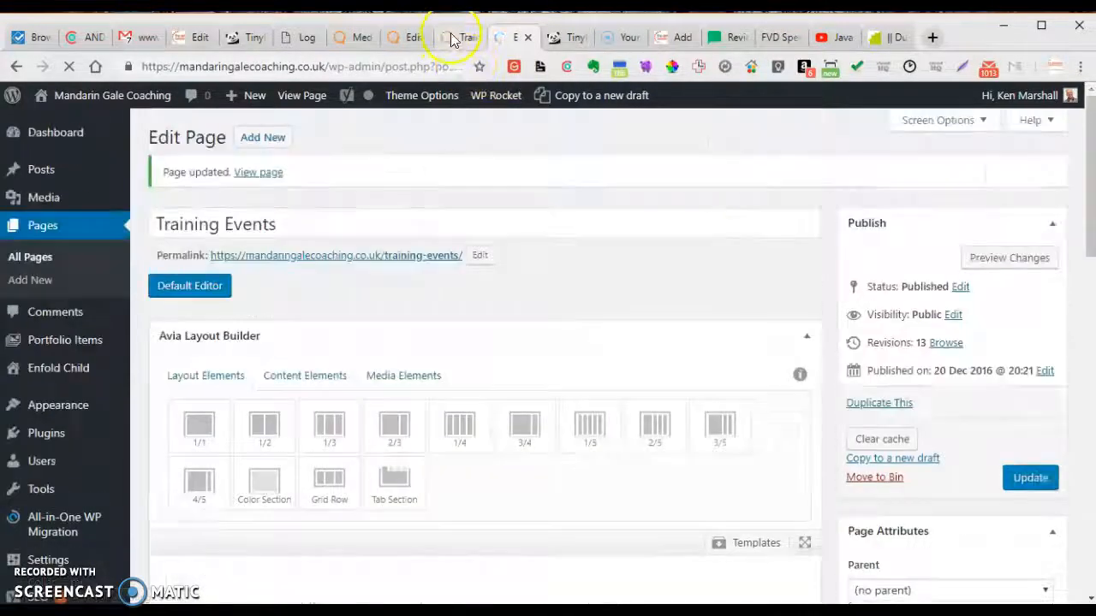
click(456, 37)
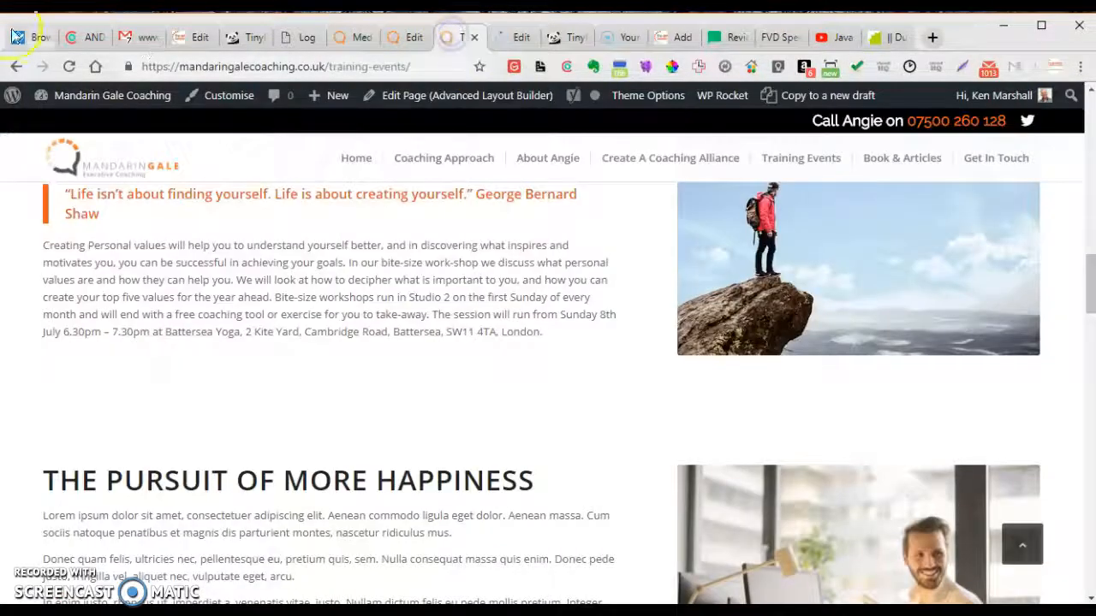
click(72, 65)
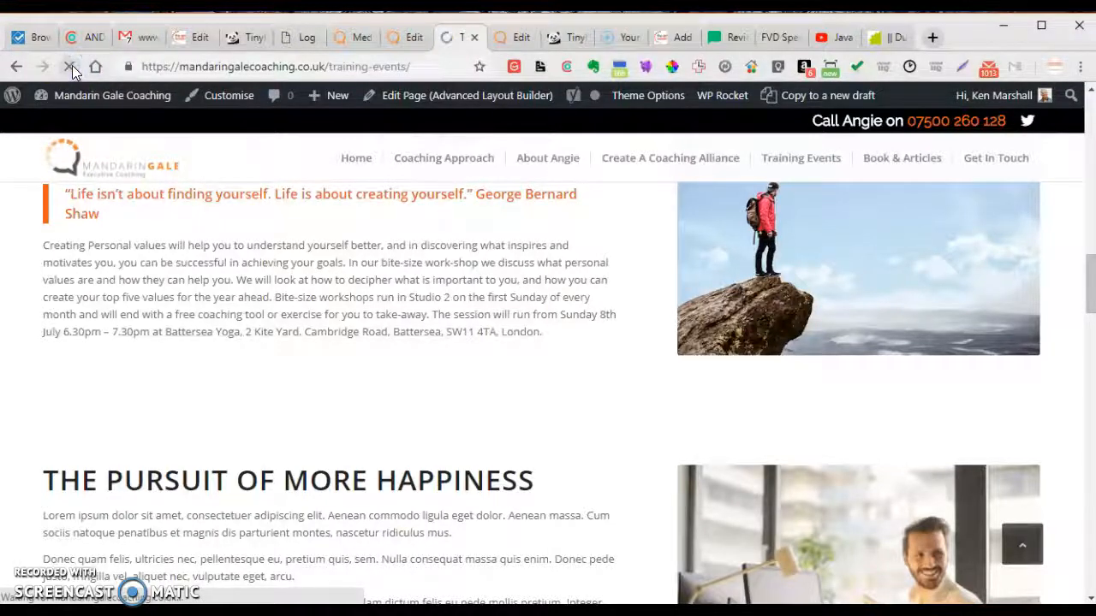
scroll(475, 235, down, 3)
scroll(476, 235, down, 10)
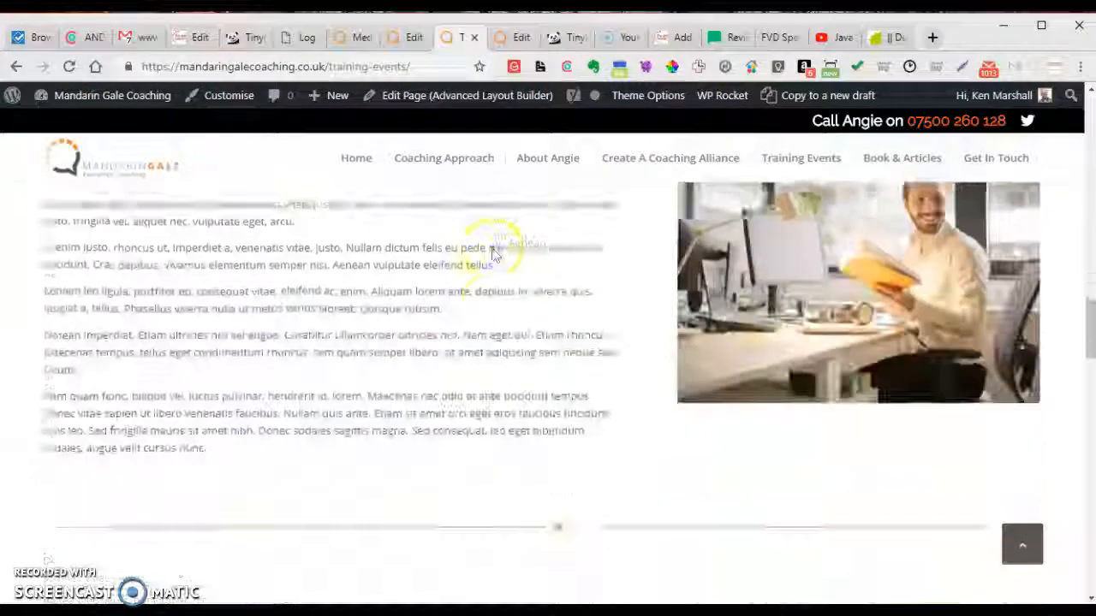
scroll(491, 254, up, 12)
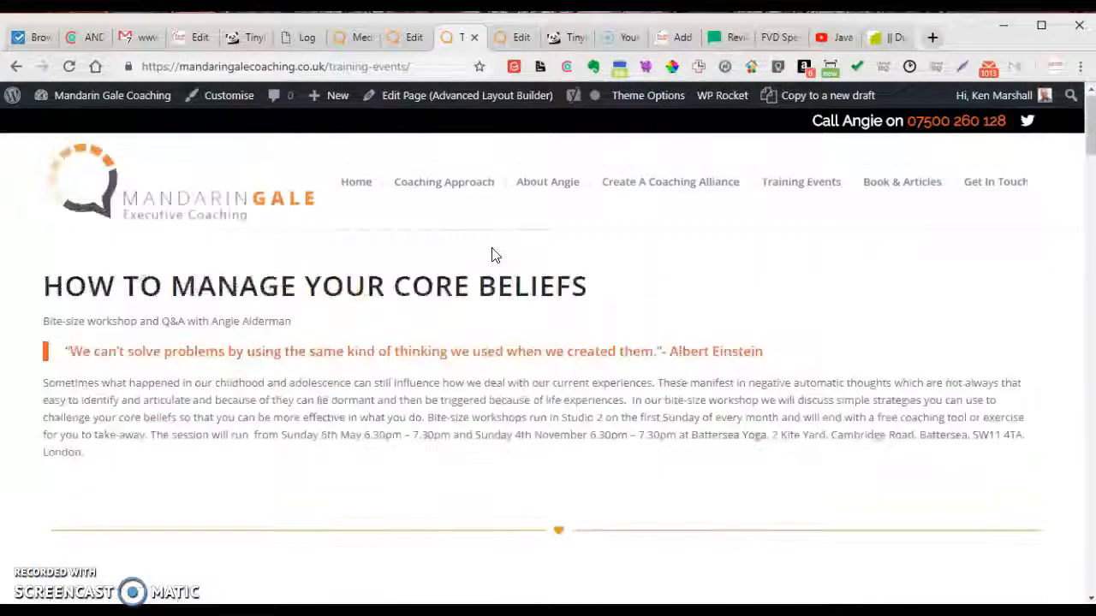
Return to the WordPress admin, open the media library and inspect the attachment details of Man-at-pc.jpg, including its file size.
click(518, 39)
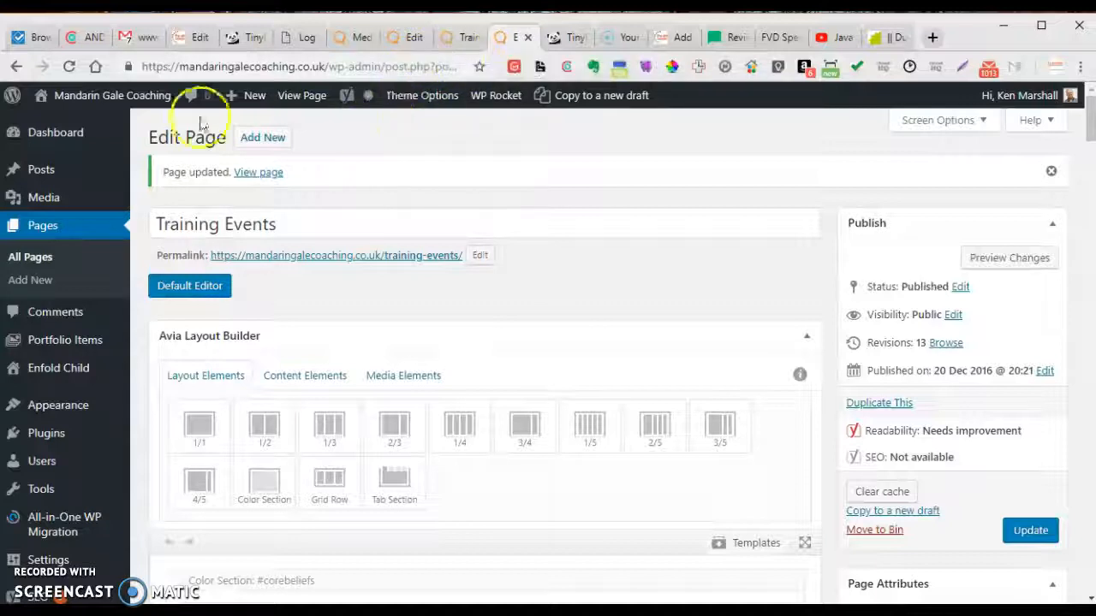
mouse_move(49, 196)
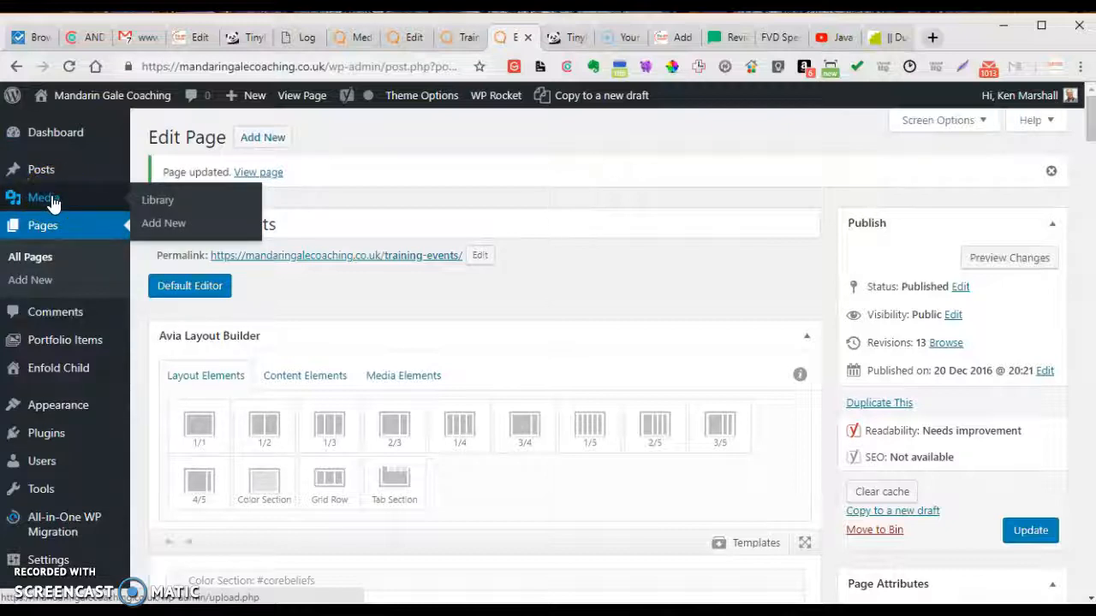
click(148, 201)
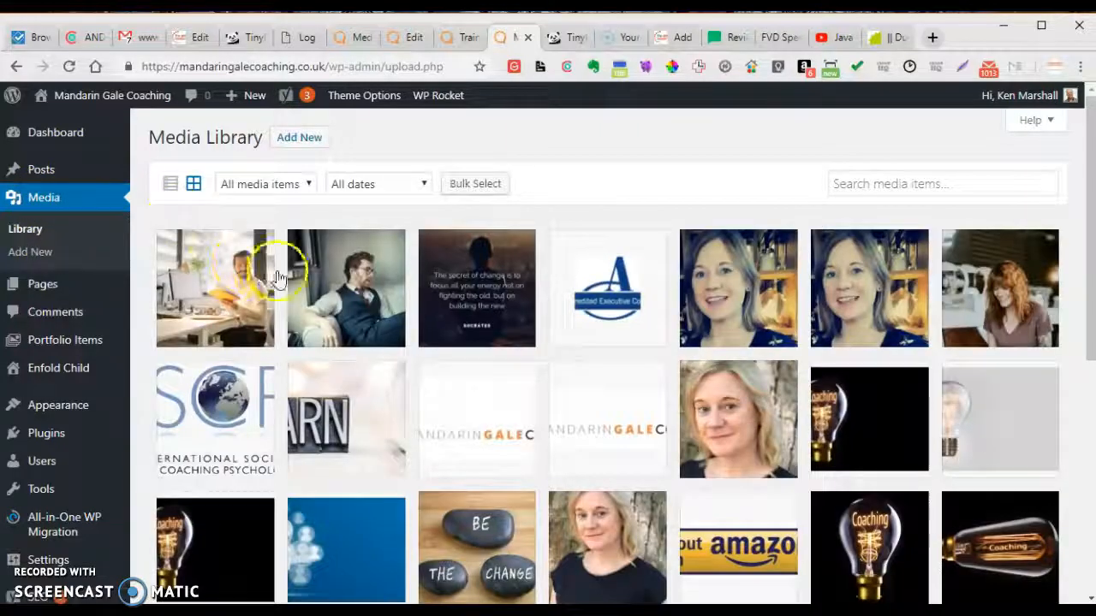
click(248, 282)
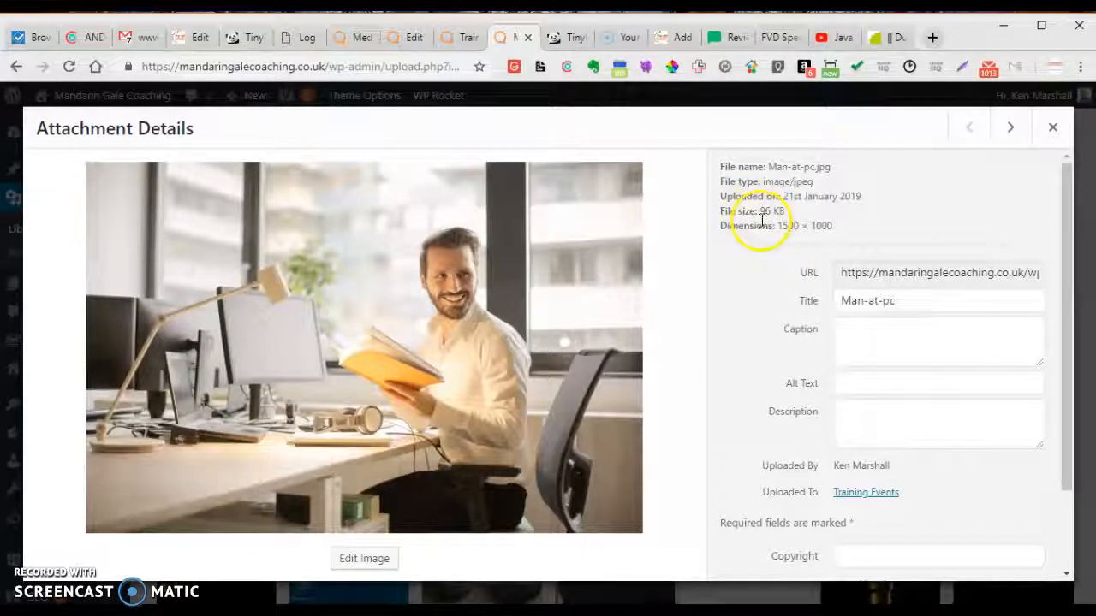
scroll(808, 225, down, 2)
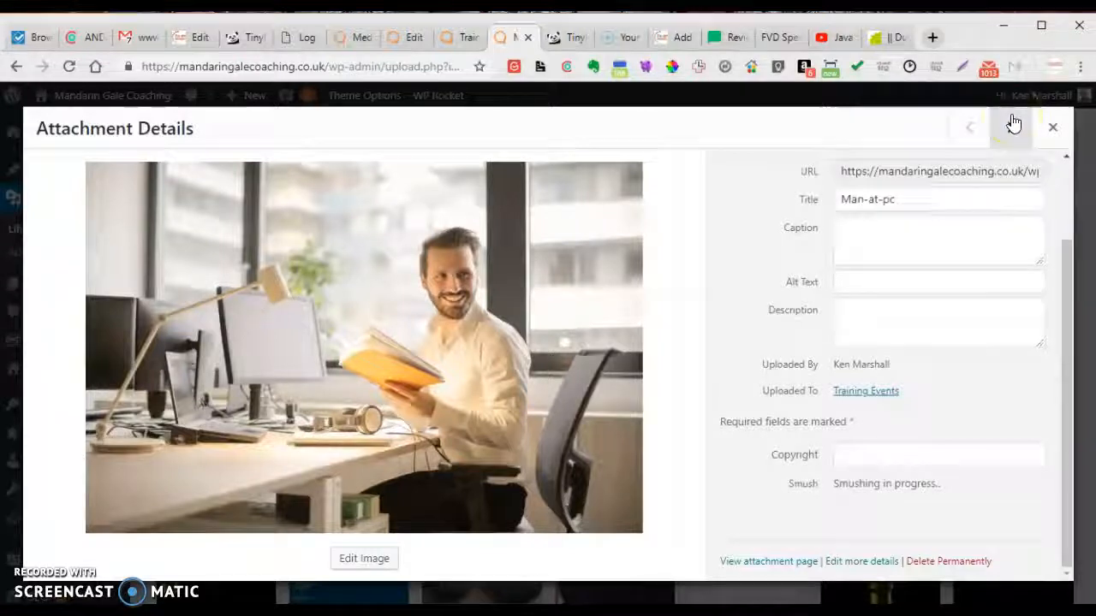
click(1053, 127)
click(944, 186)
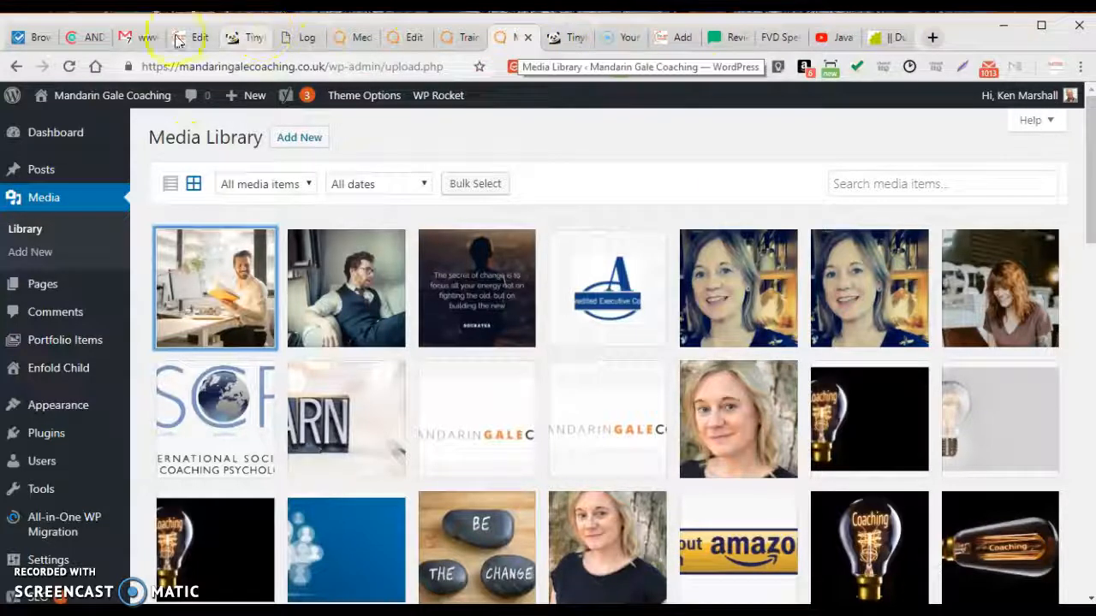
Switch to TinyPNG and bring up the DOWNLOADS folder to check the compressed Man-at-pc.jpg and browse the files.
click(556, 37)
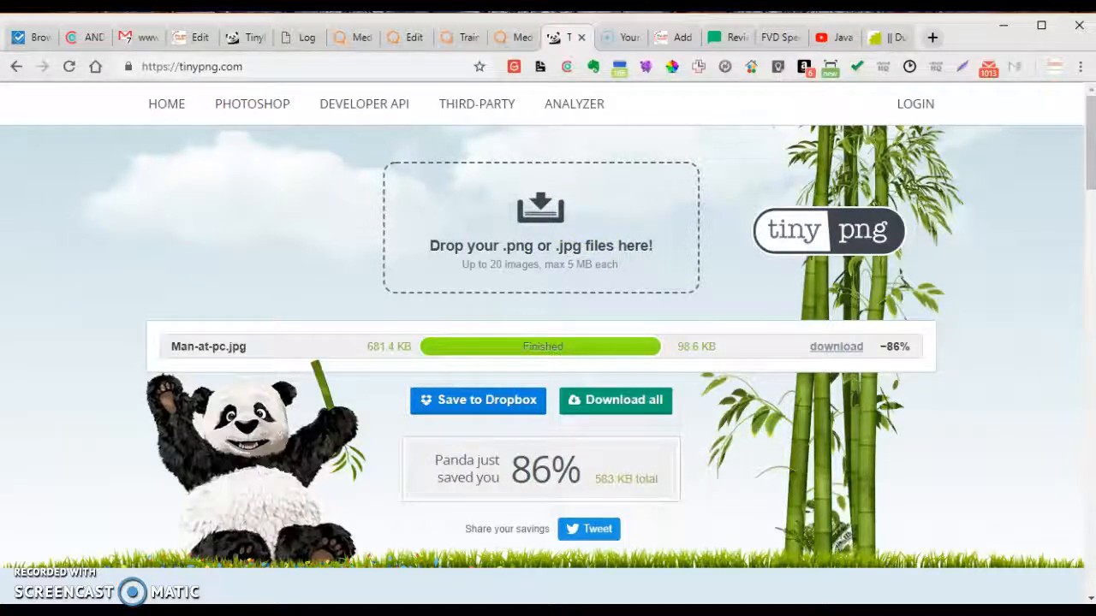
drag(0, 42, 650, 28)
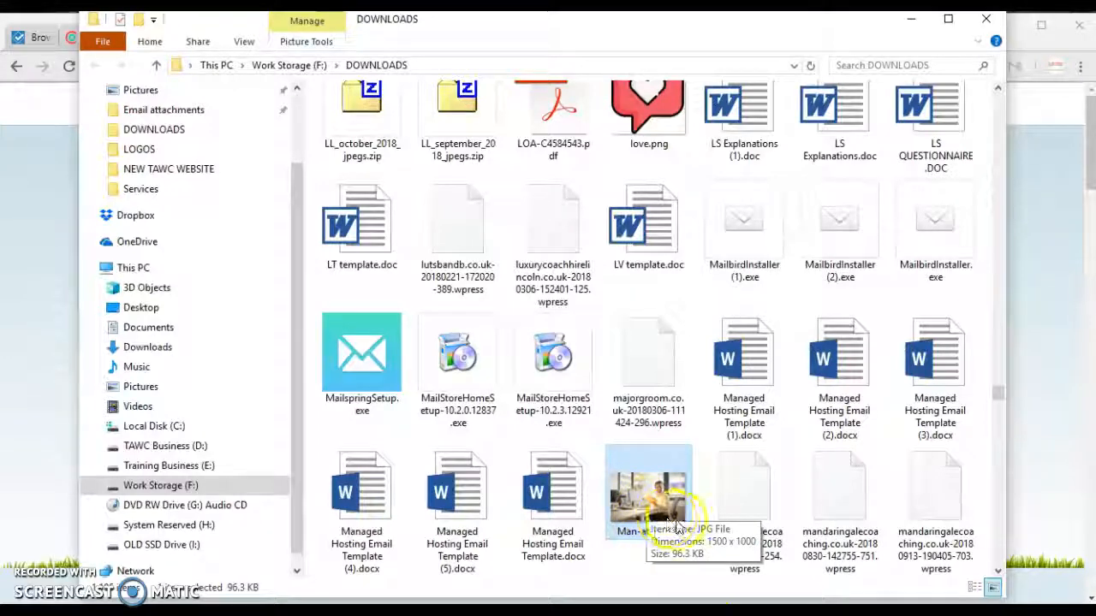
scroll(721, 565, down, 10)
scroll(722, 565, down, 15)
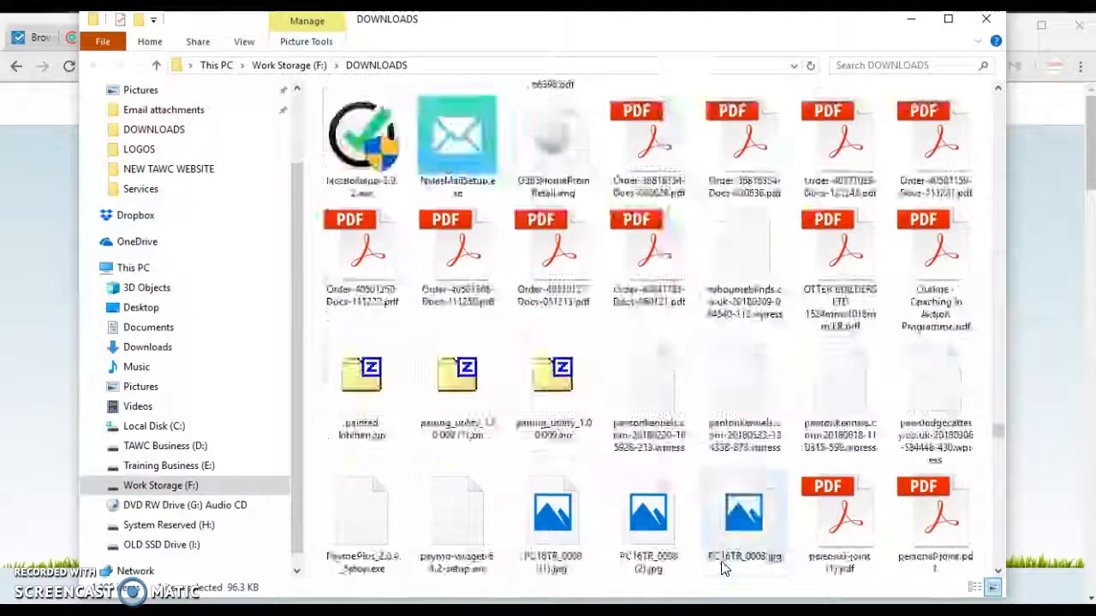
scroll(293, 230, up, 2)
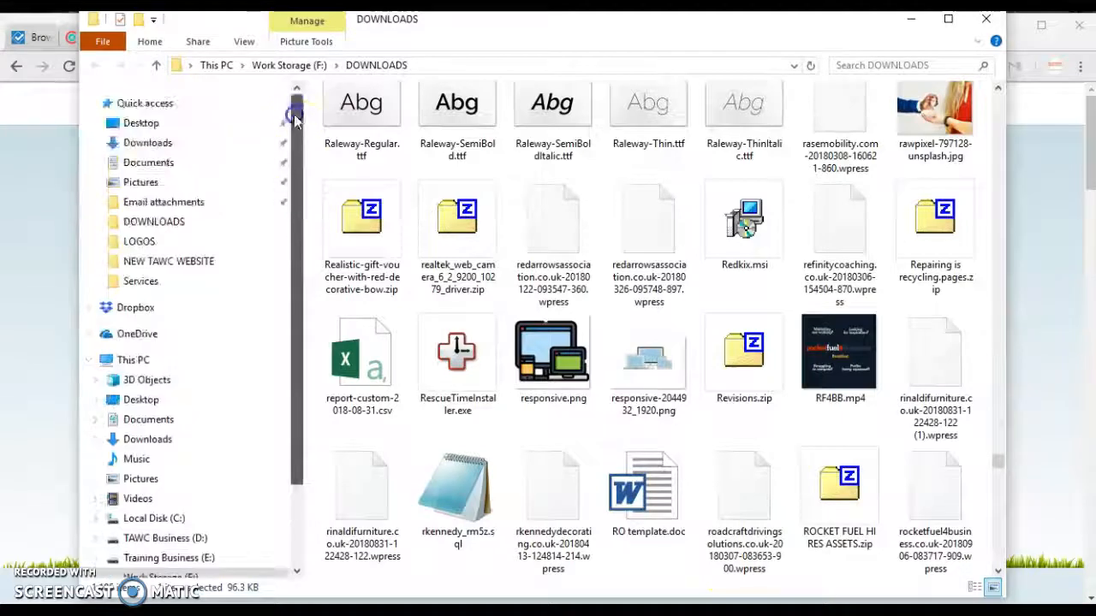
In File Explorer, open the Top Area folder within NEW TAWC WEBSITE on the Desktop and show its files as thumbnails.
click(195, 125)
click(374, 114)
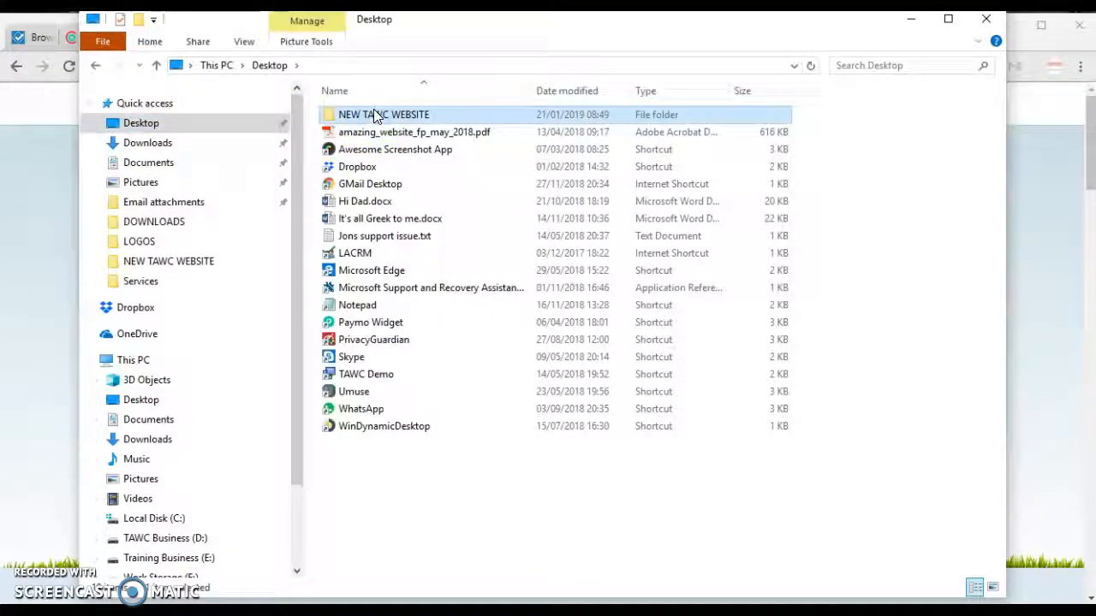
double_click(374, 114)
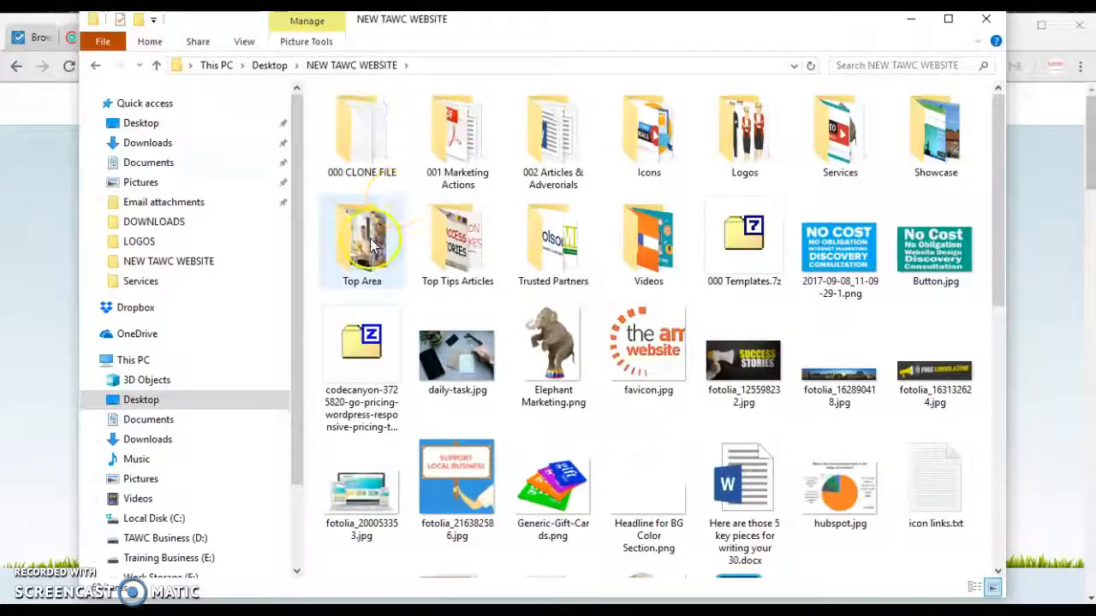
double_click(370, 246)
right_click(416, 322)
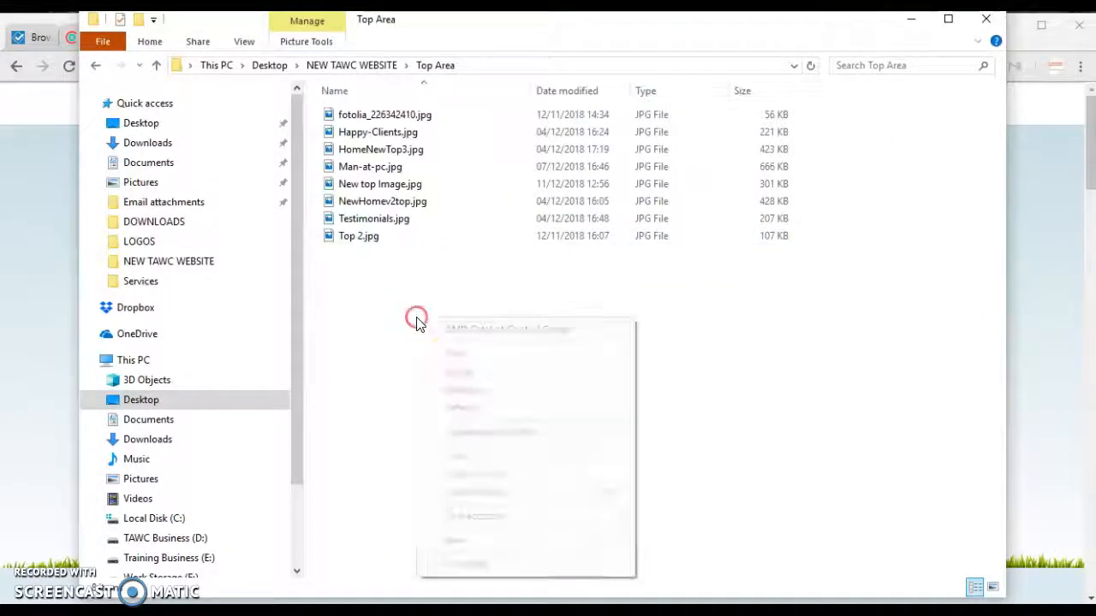
mouse_move(599, 355)
click(702, 375)
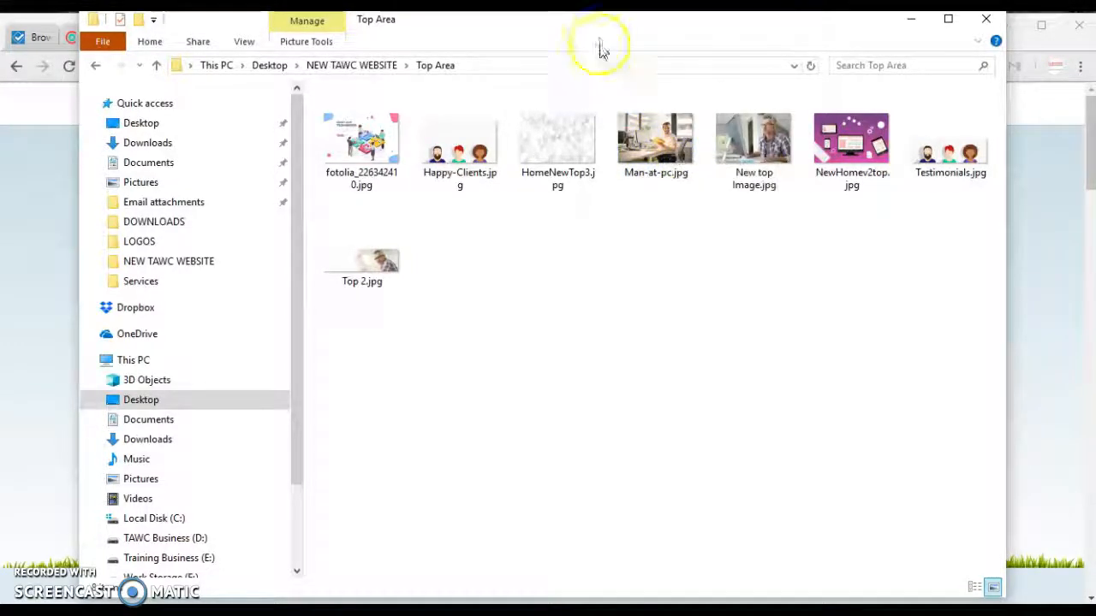
Preview the original Man-at-pc.jpg from the Top Area folder and upload it to TinyPNG for compression.
double_click(655, 135)
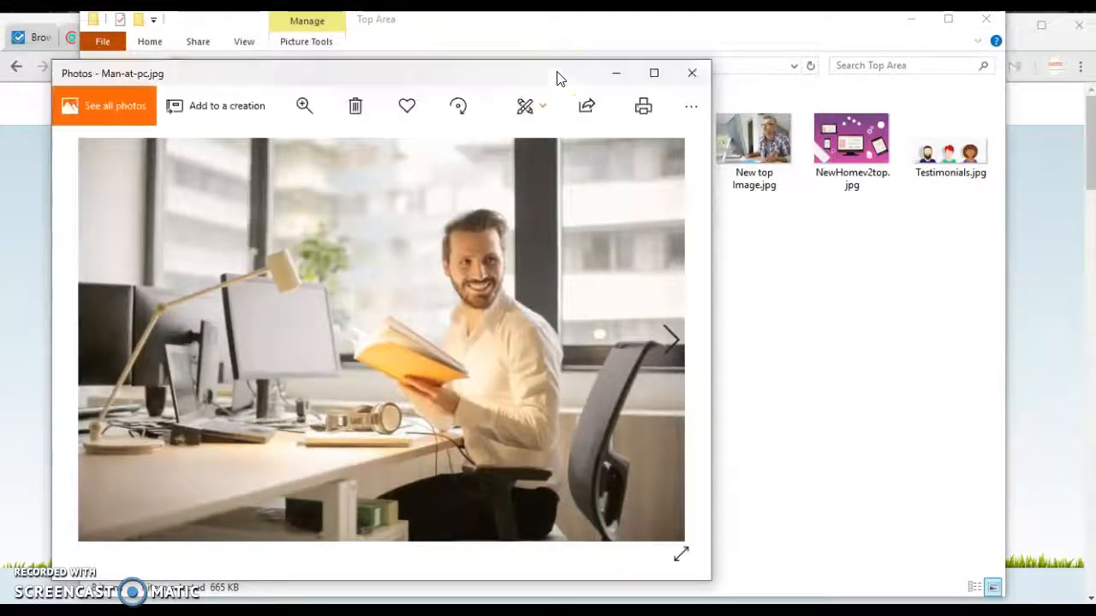
drag(557, 79, 0, 73)
click(667, 163)
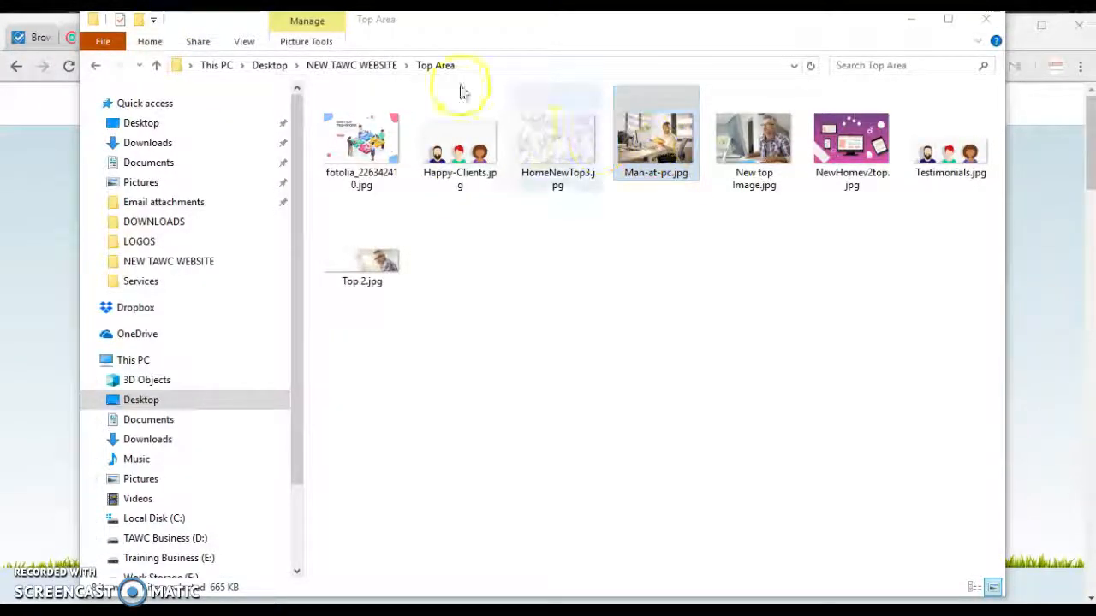
drag(488, 29, 1094, 112)
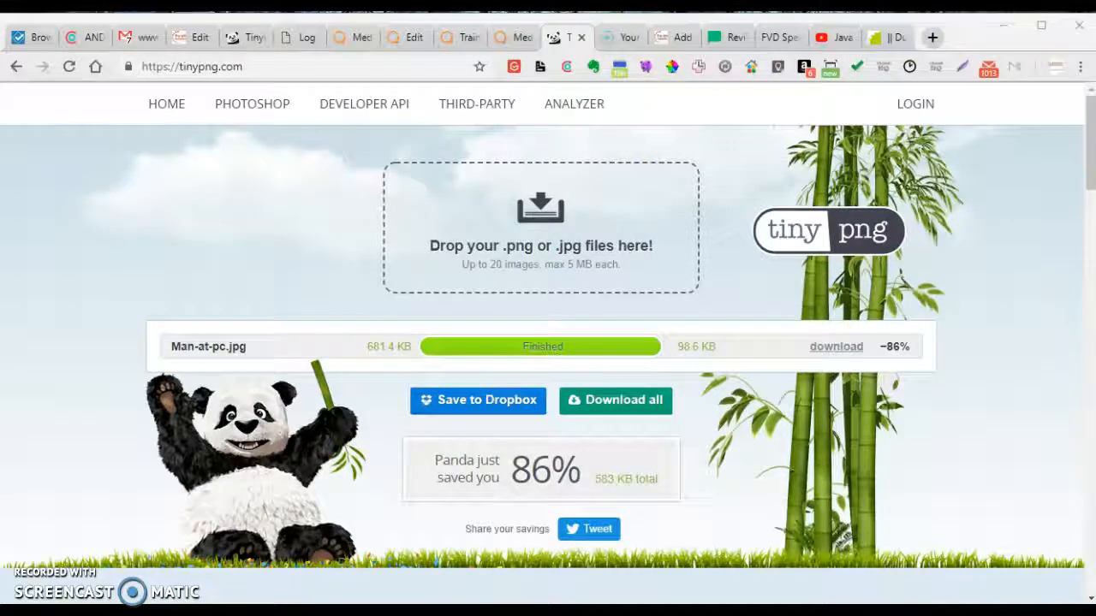
drag(1083, 101, 523, 254)
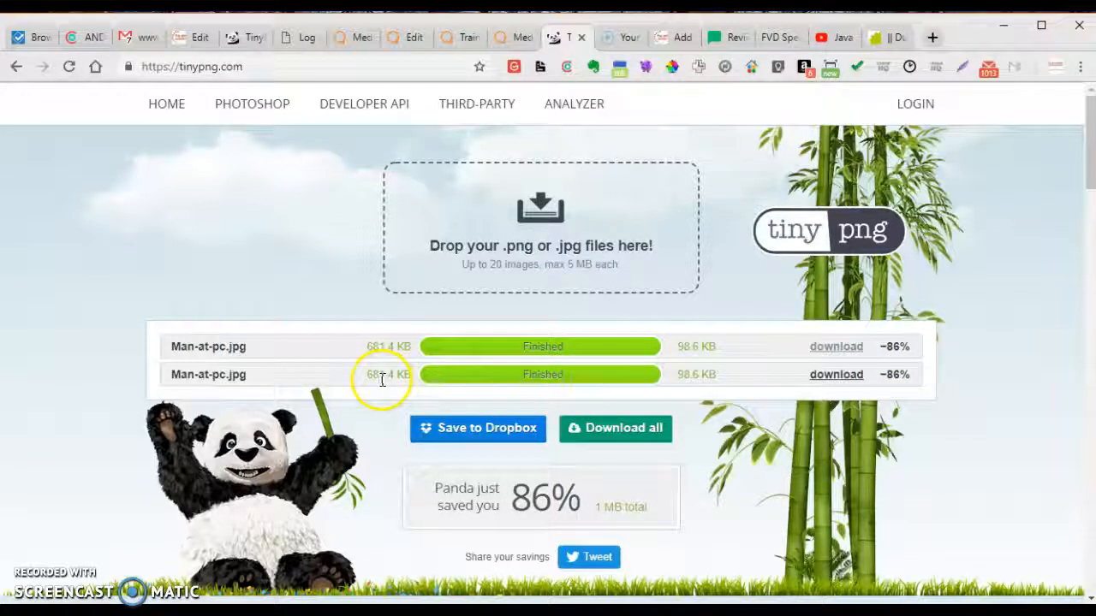
Download the newly compressed Man-at-pc.jpg from TinyPNG and open it to view the image.
click(853, 378)
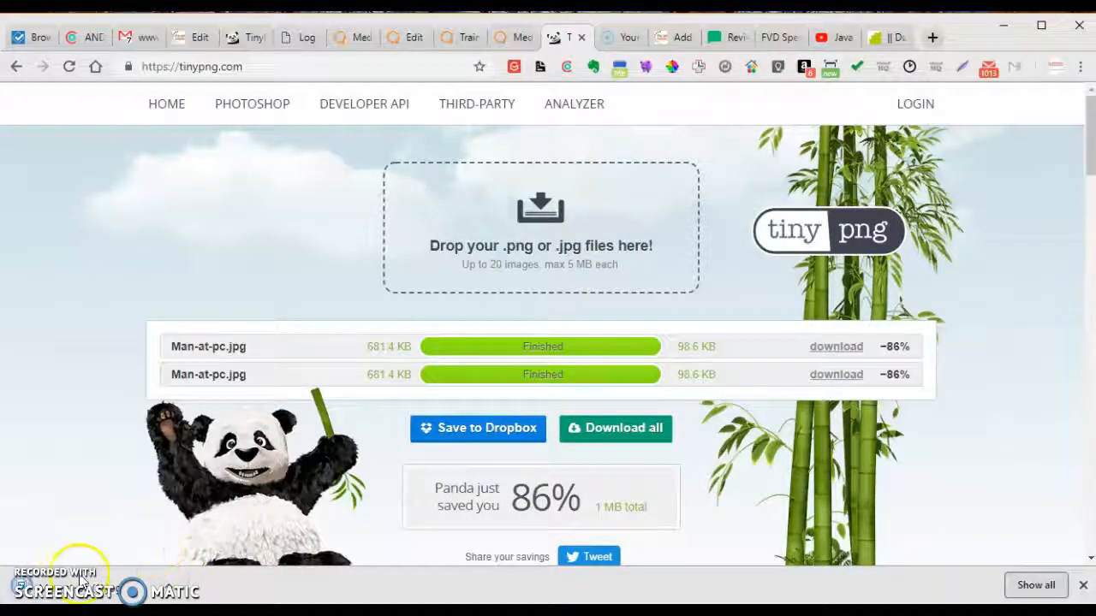
click(174, 591)
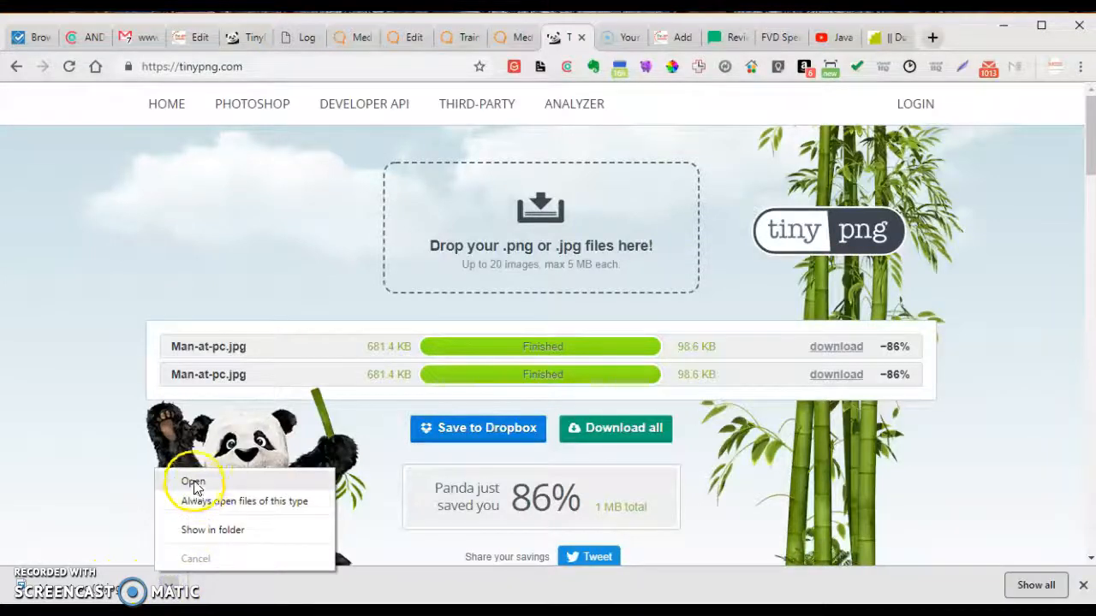
click(192, 480)
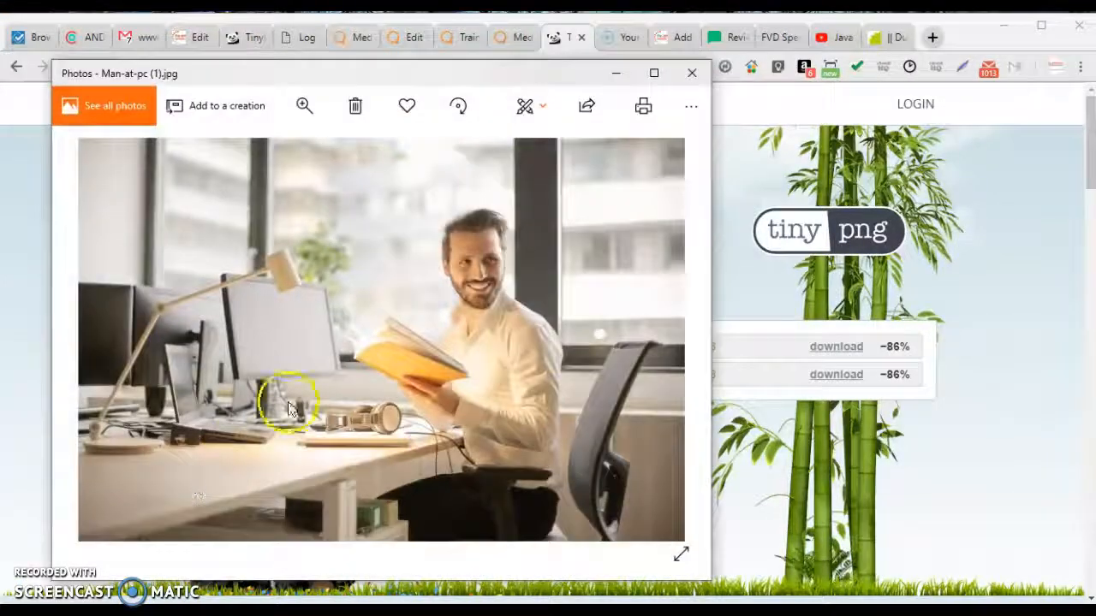
Compare the two open previews of the man-at-desk photo side by side and close both.
drag(453, 77, 860, 84)
drag(0, 77, 158, 86)
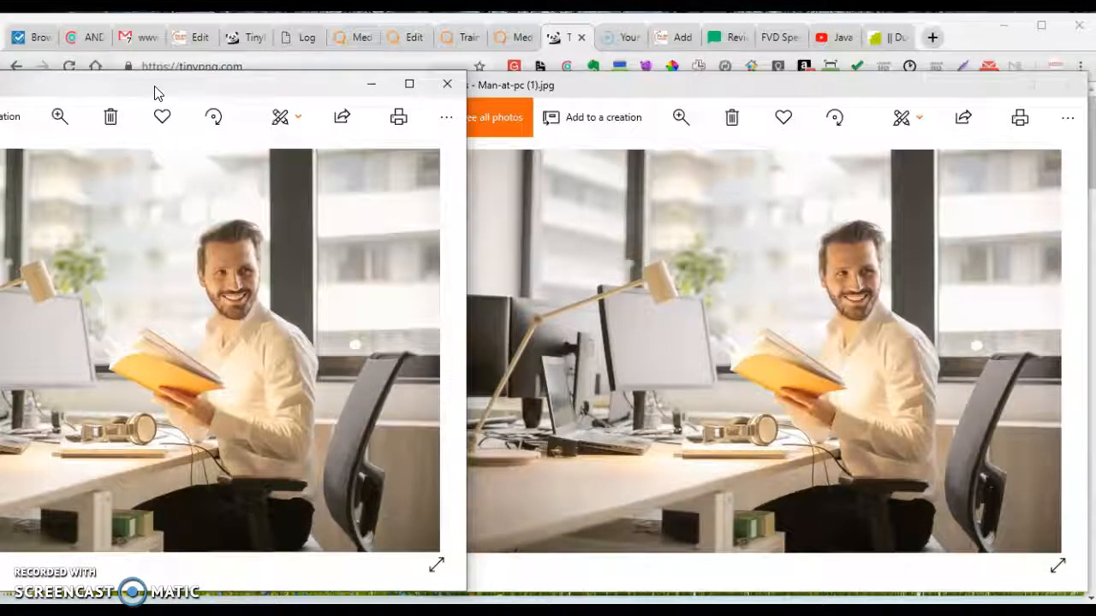
click(447, 83)
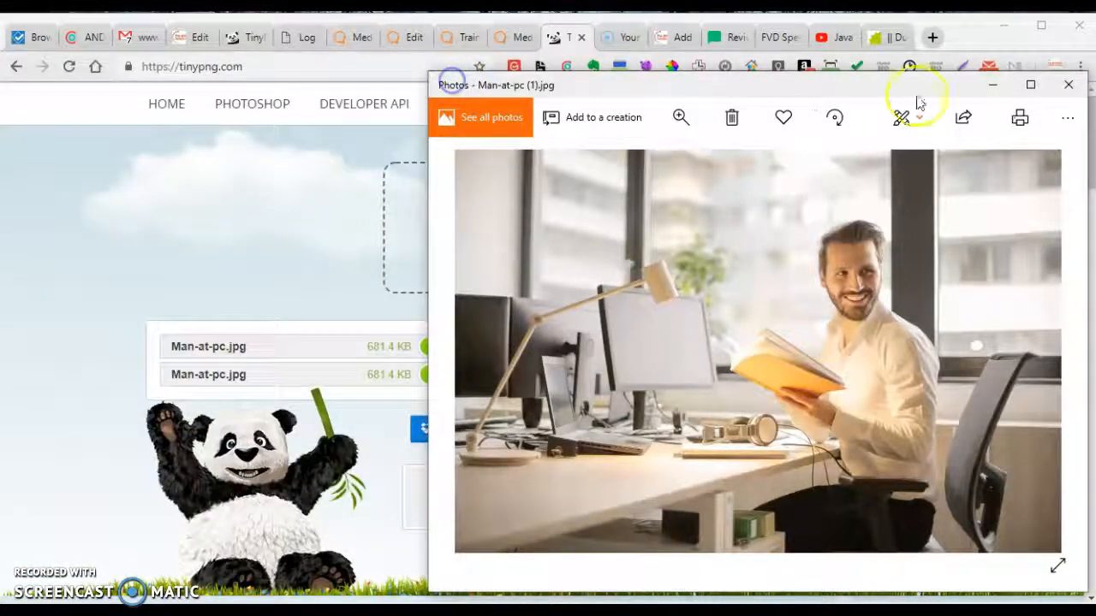
click(1070, 81)
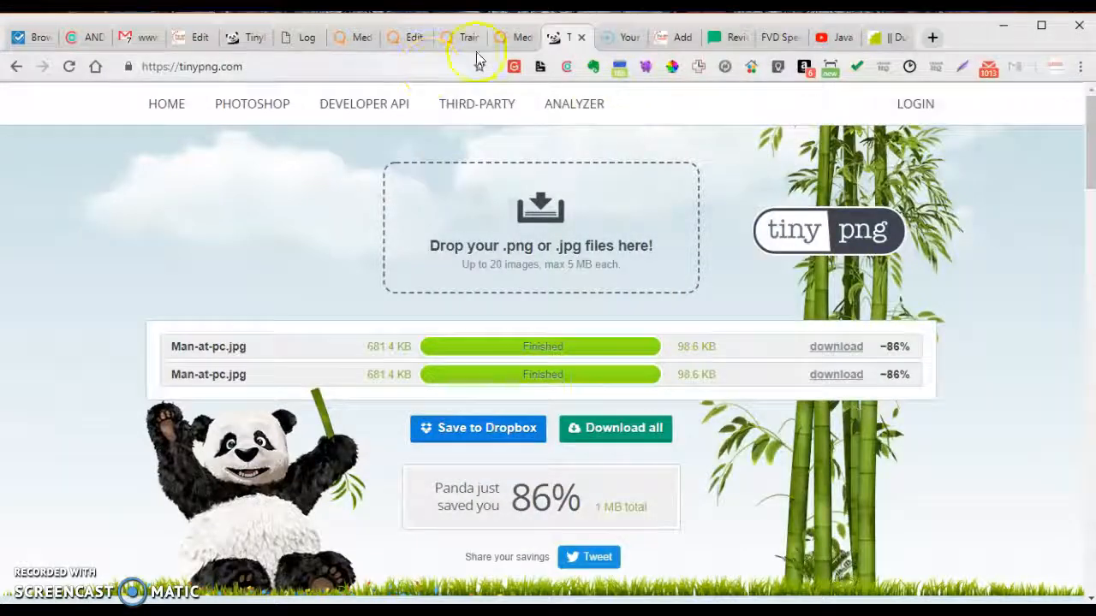
Look over the live Training Events page, TinyPNG, the Media Library and the Training Events page editor.
click(514, 37)
click(459, 39)
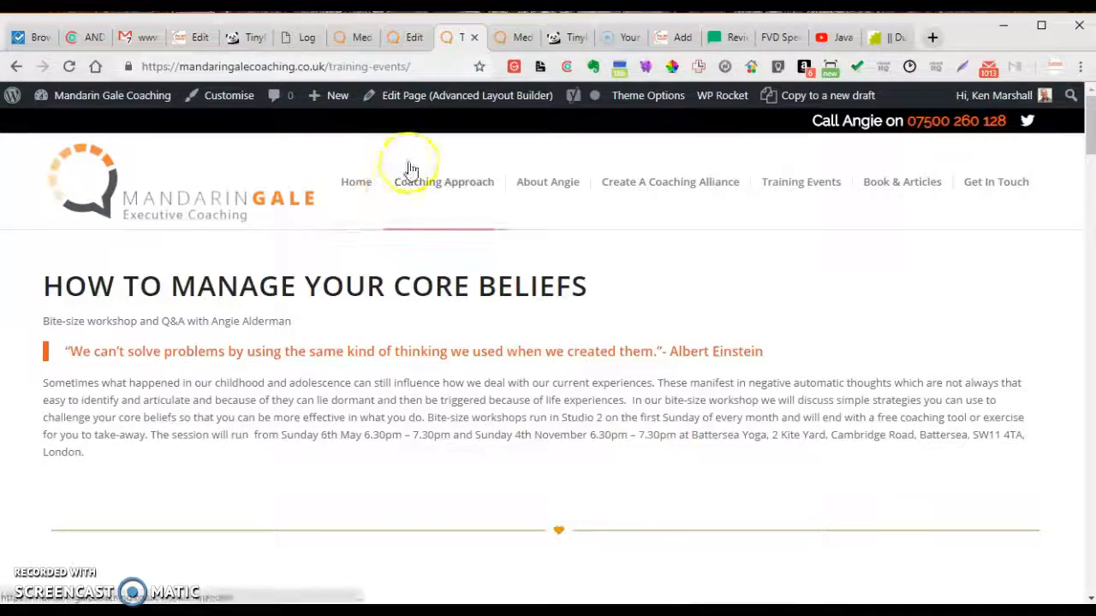
click(575, 39)
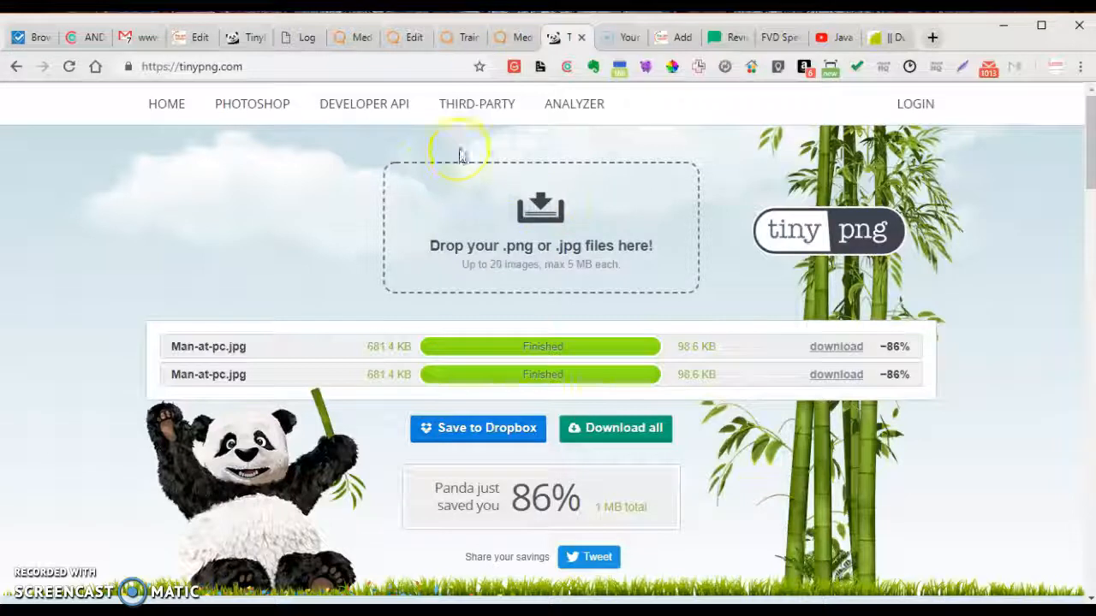
click(509, 38)
click(600, 201)
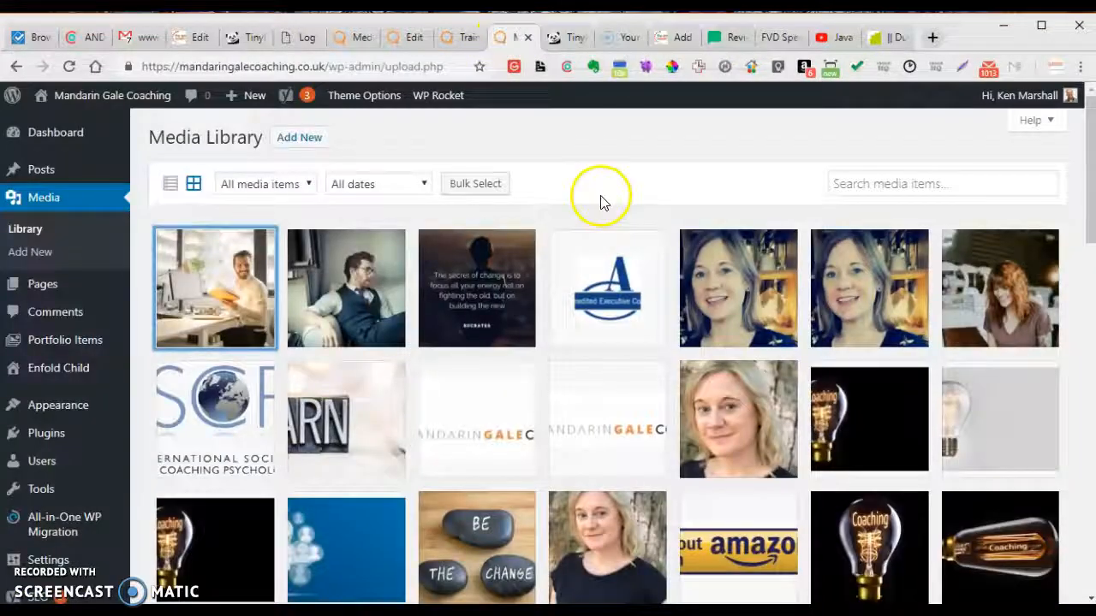
click(454, 34)
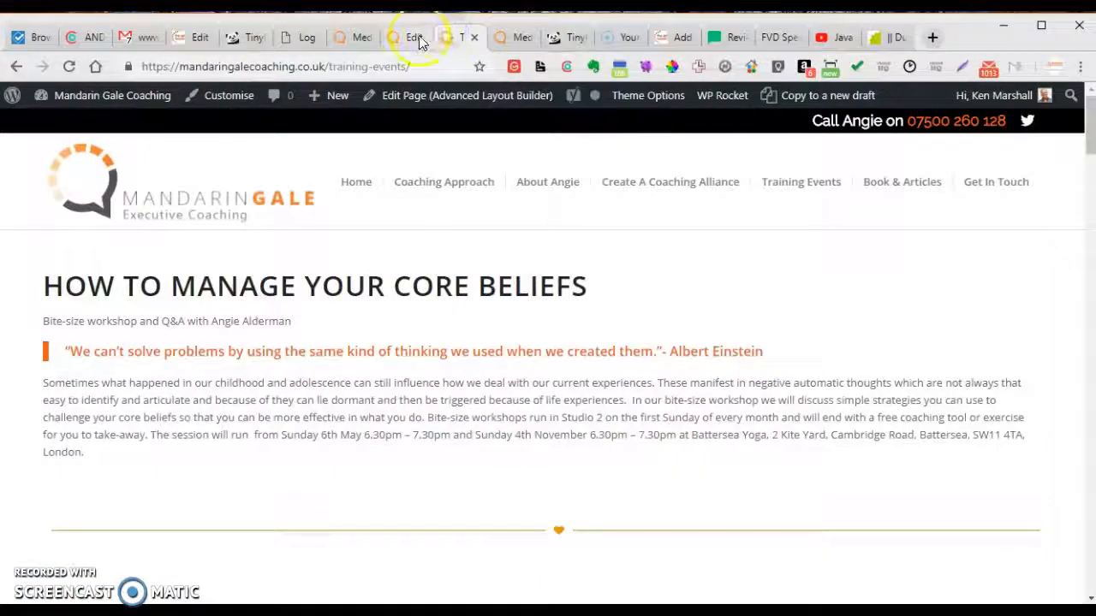
click(415, 36)
click(454, 38)
click(411, 37)
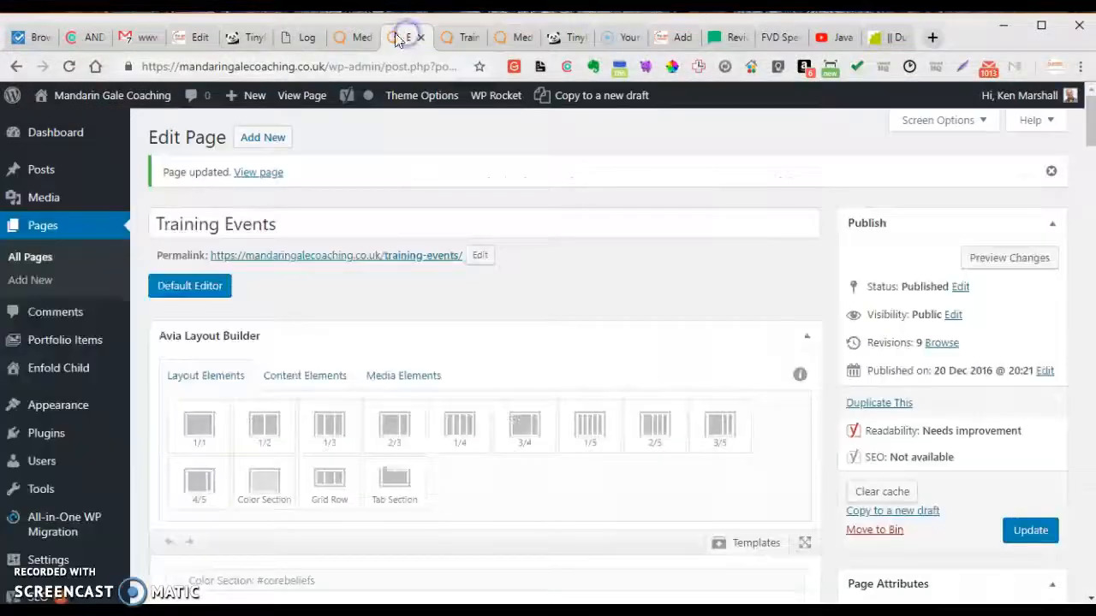
Look through the WordPress Media Library and the admin menu for the database backup tool.
click(354, 37)
click(344, 143)
scroll(117, 220, down, 4)
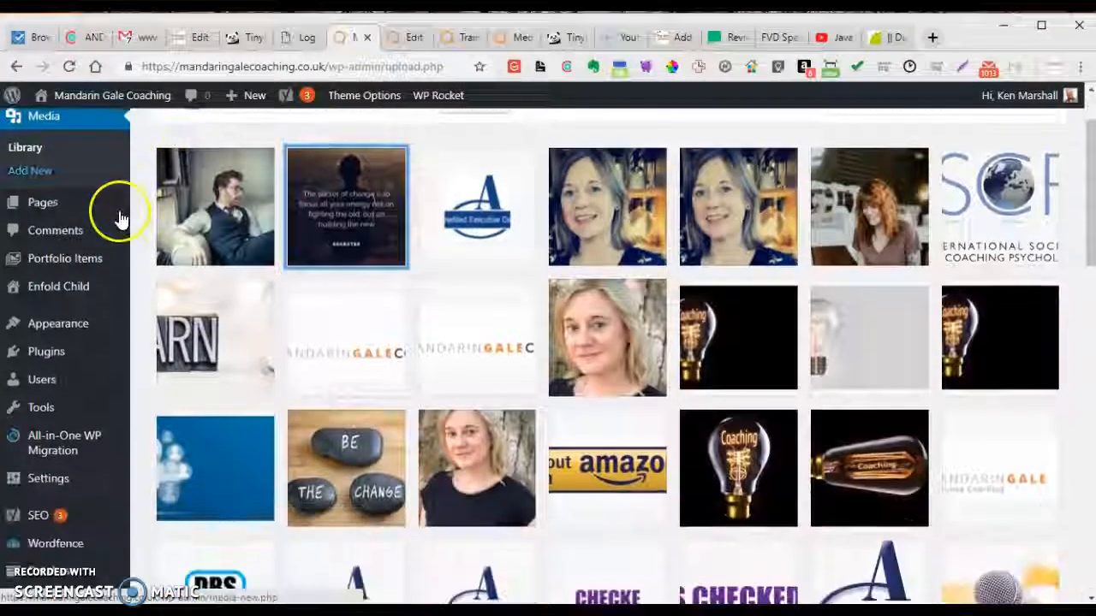
scroll(249, 222, down, 5)
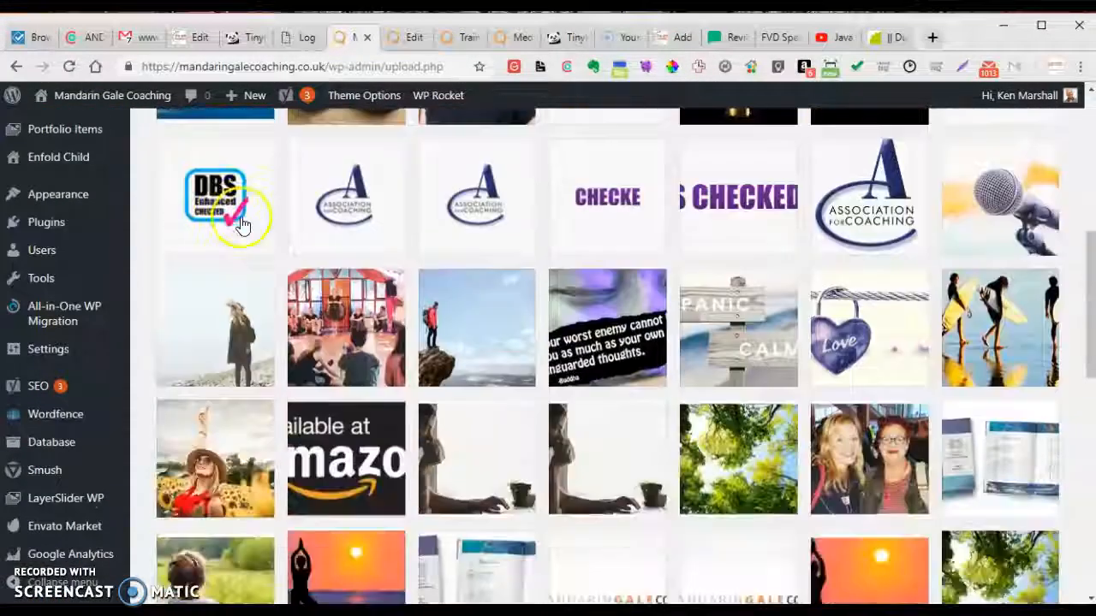
scroll(282, 253, up, 9)
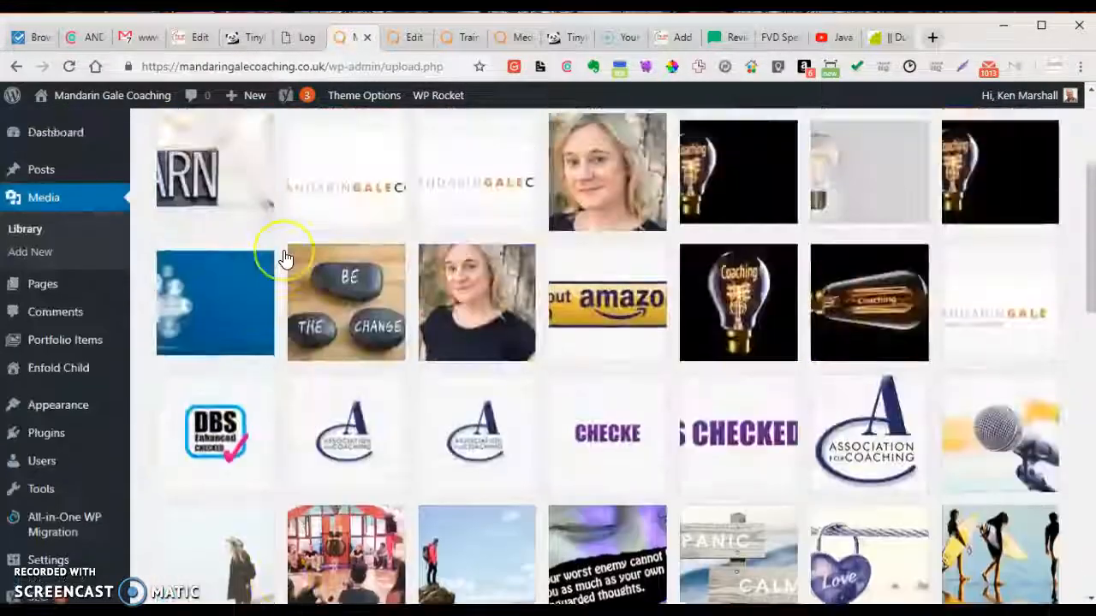
scroll(159, 184, down, 10)
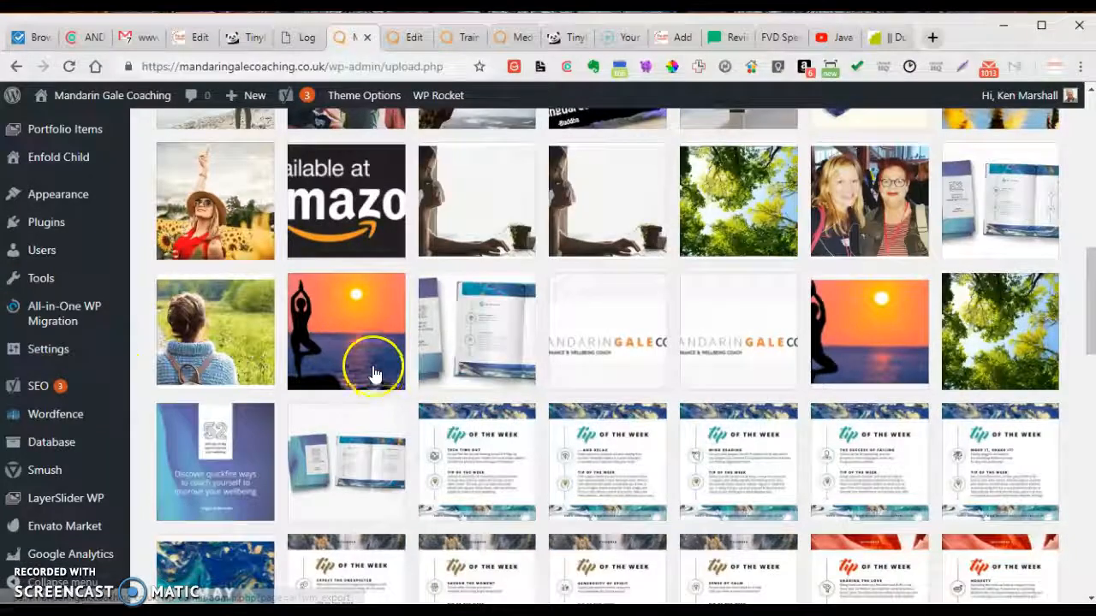
scroll(108, 228, up, 8)
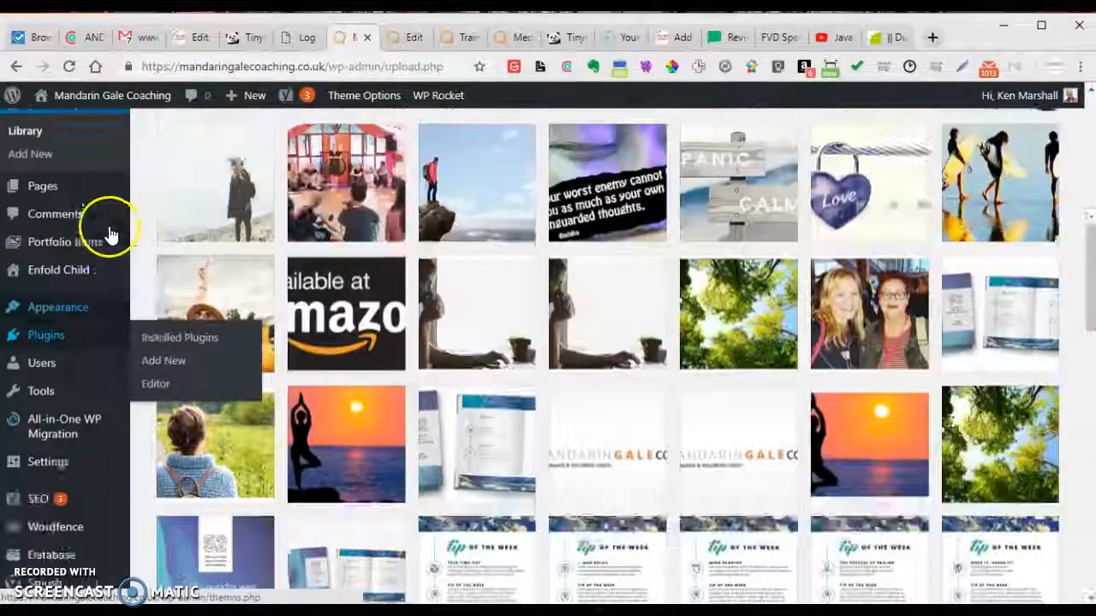
scroll(74, 171, up, 2)
scroll(69, 176, down, 8)
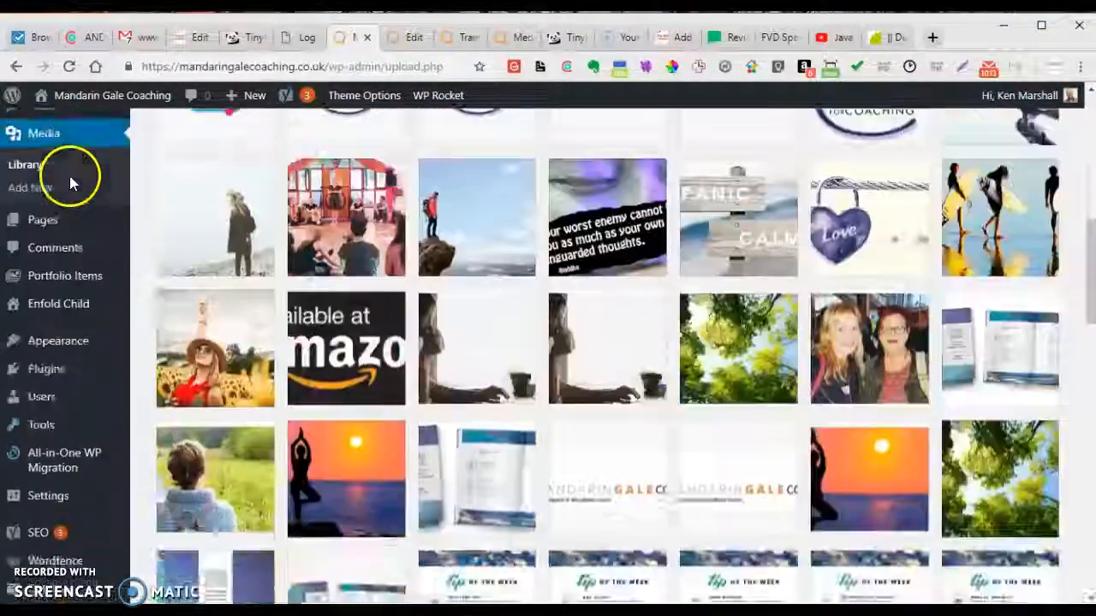
scroll(71, 176, up, 8)
scroll(72, 197, down, 8)
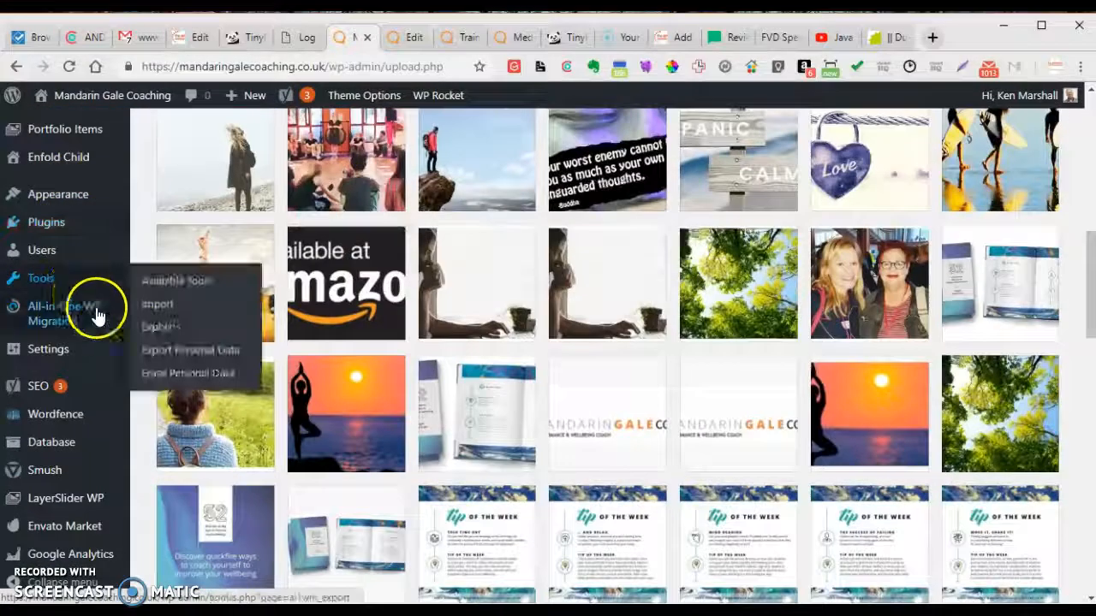
scroll(107, 306, up, 4)
scroll(257, 214, up, 5)
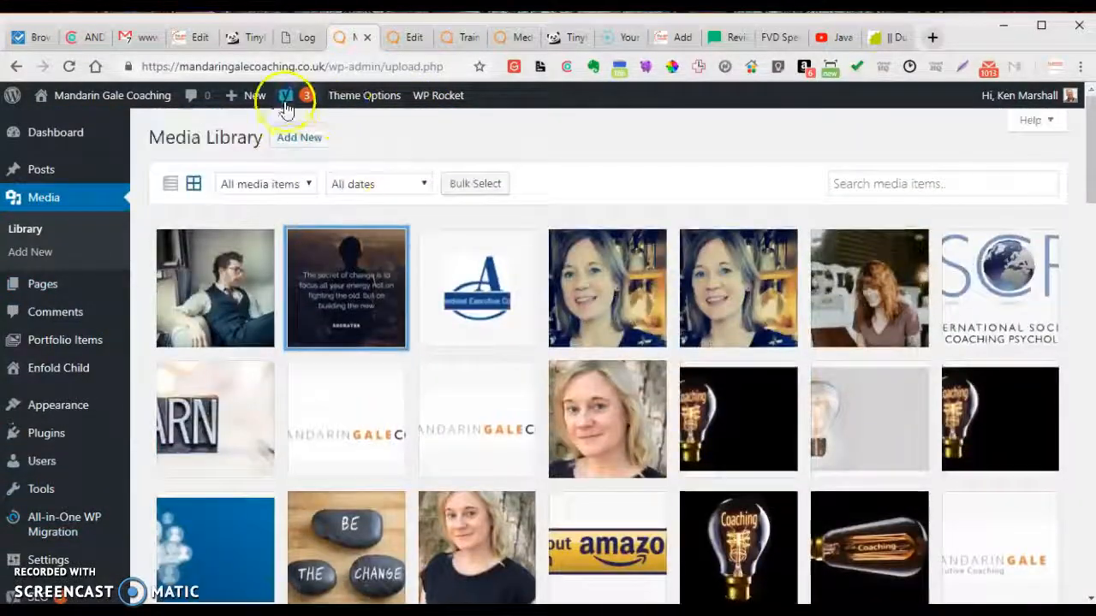
Create a full backup of the WordPress database with GZIP set to No, and check the backup status report.
scroll(61, 134, down, 7)
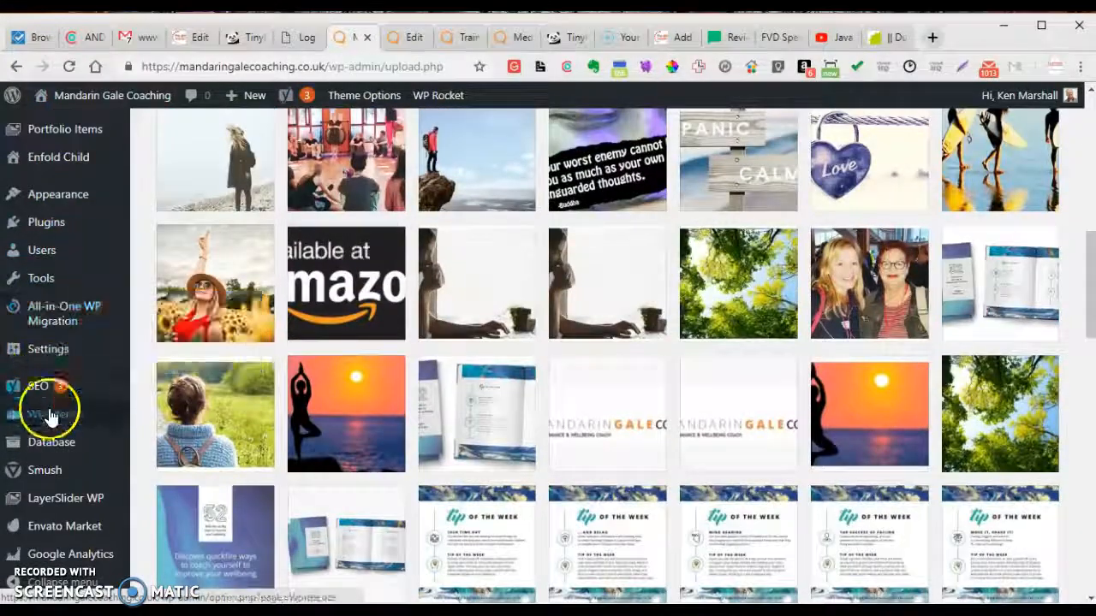
mouse_move(52, 454)
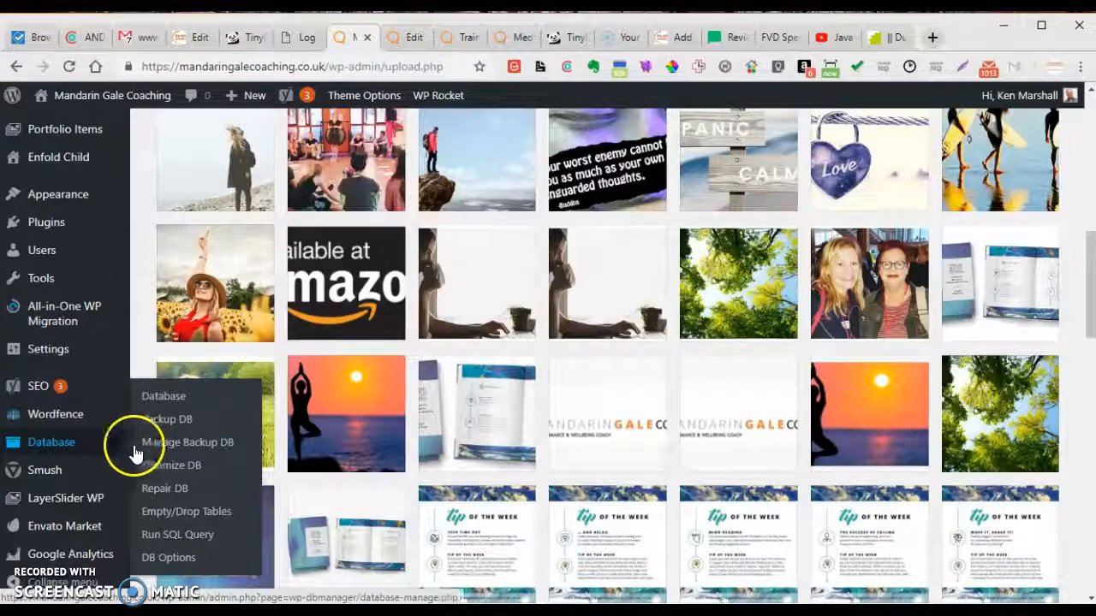
click(183, 423)
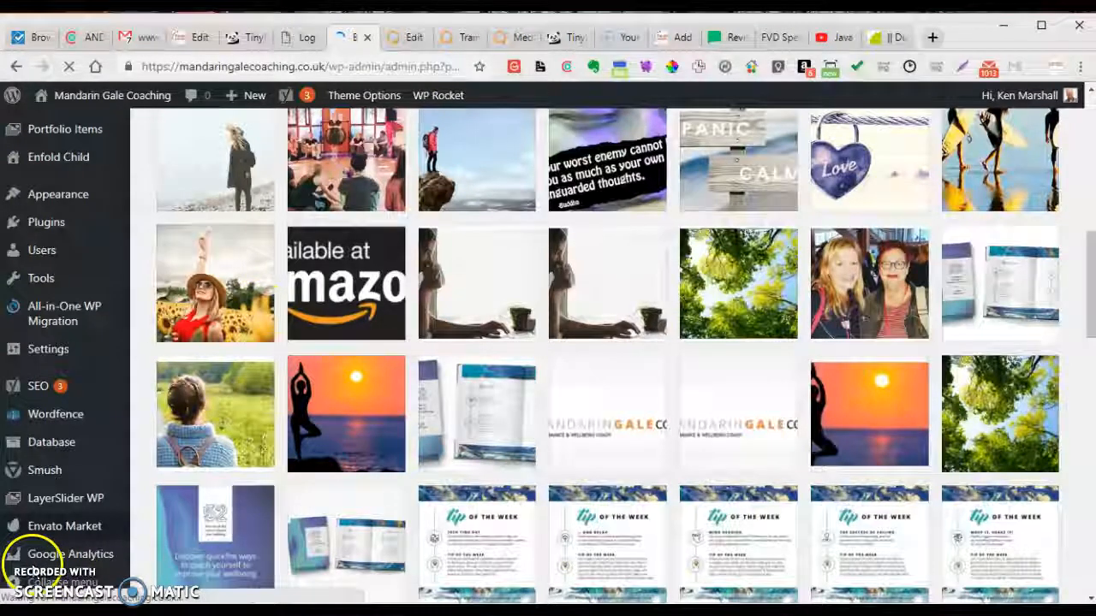
scroll(347, 394, down, 5)
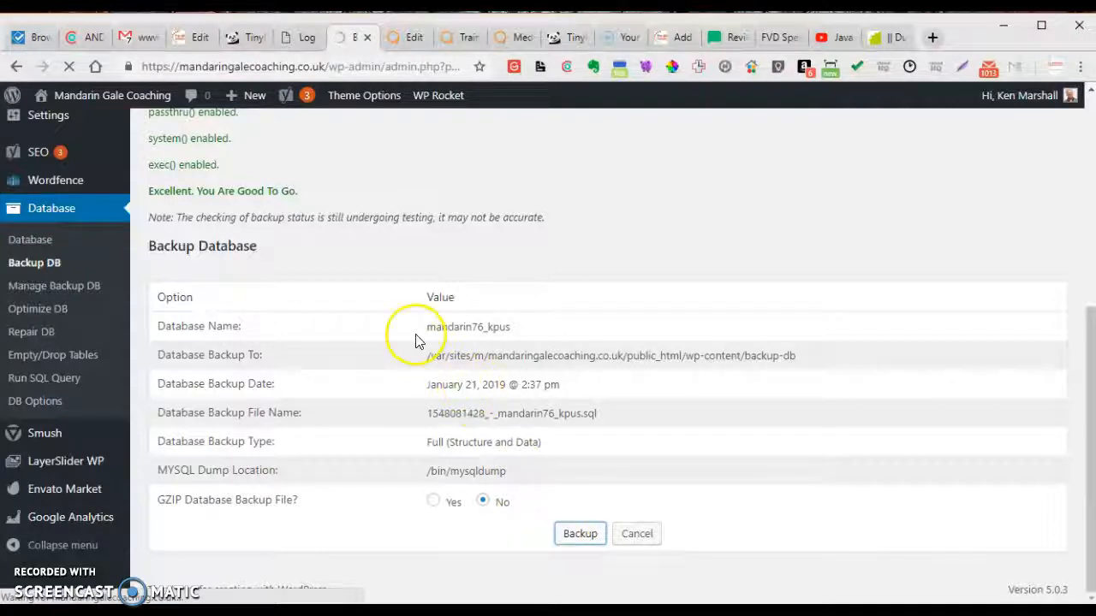
scroll(415, 341, up, 5)
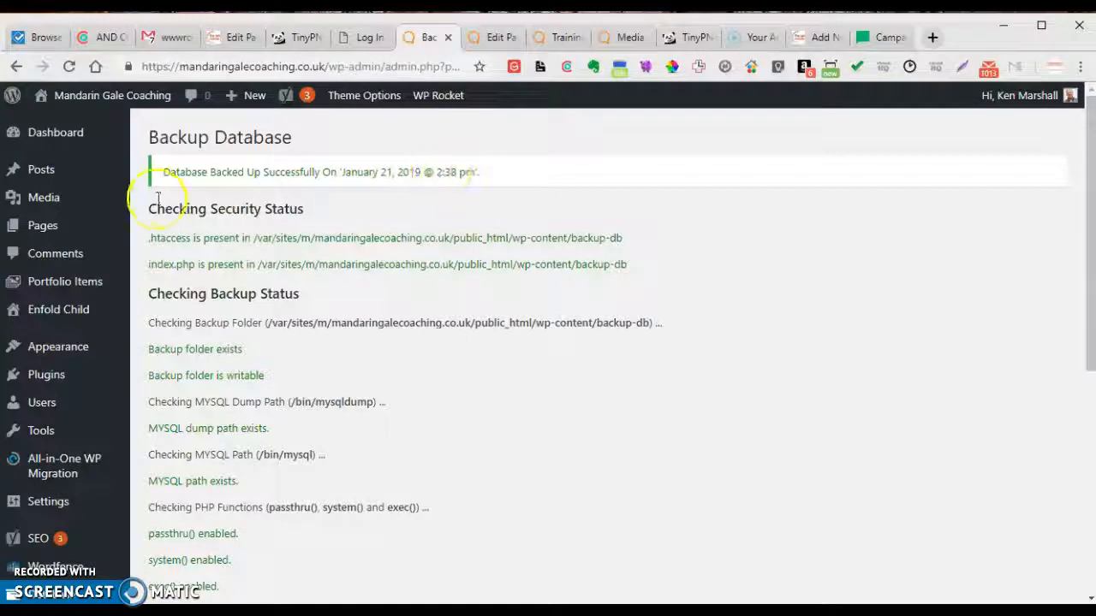
scroll(149, 209, down, 4)
scroll(150, 214, up, 4)
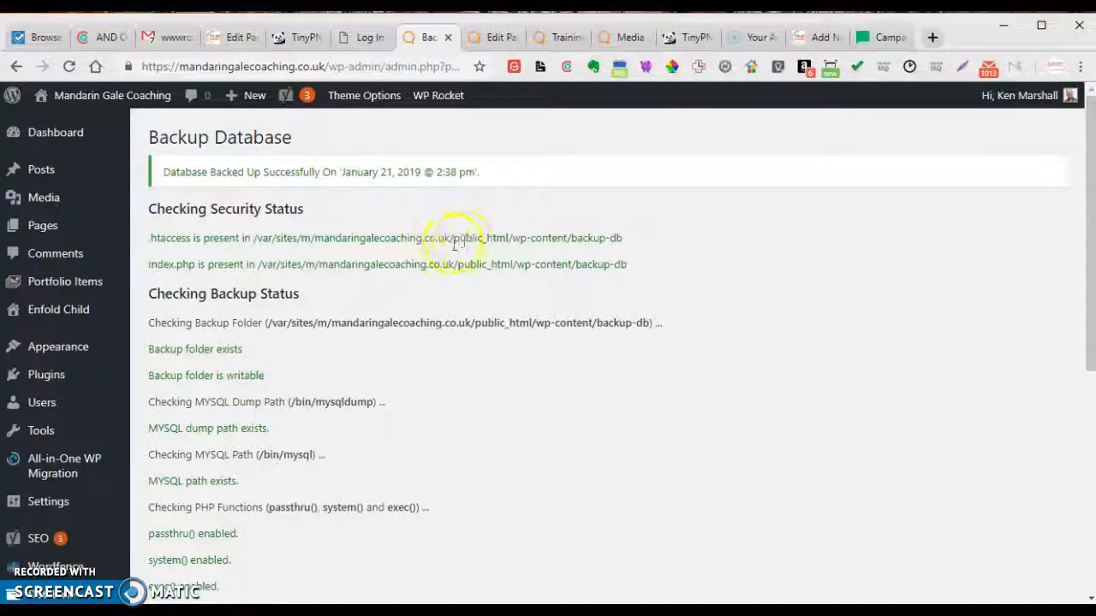
Open the list of stored database backups and select the January 21, 2019 @ 2:38 pm backup.
scroll(446, 246, down, 5)
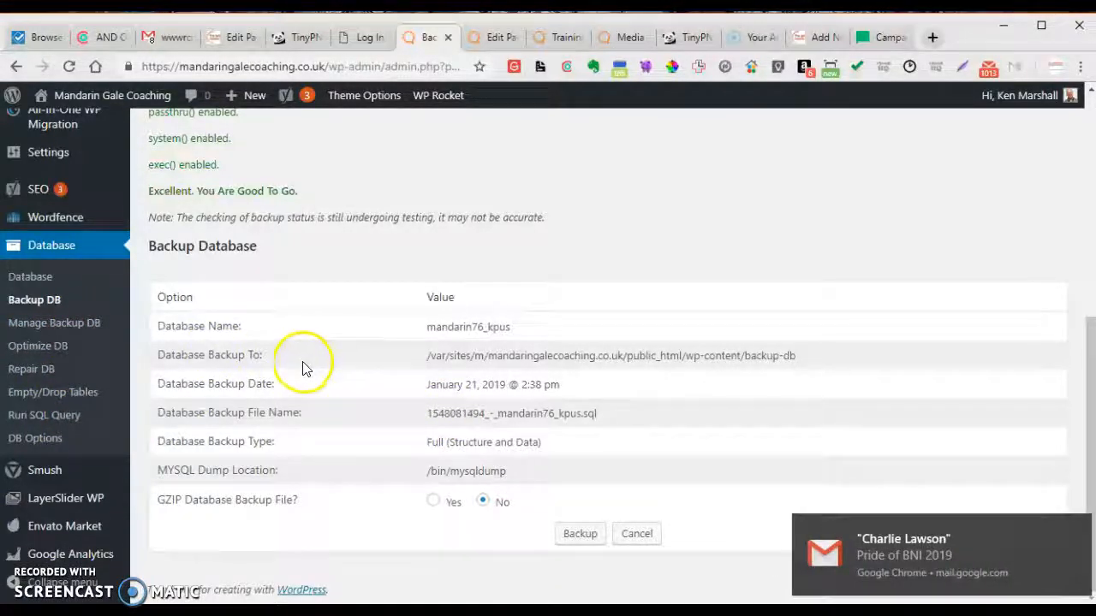
click(72, 334)
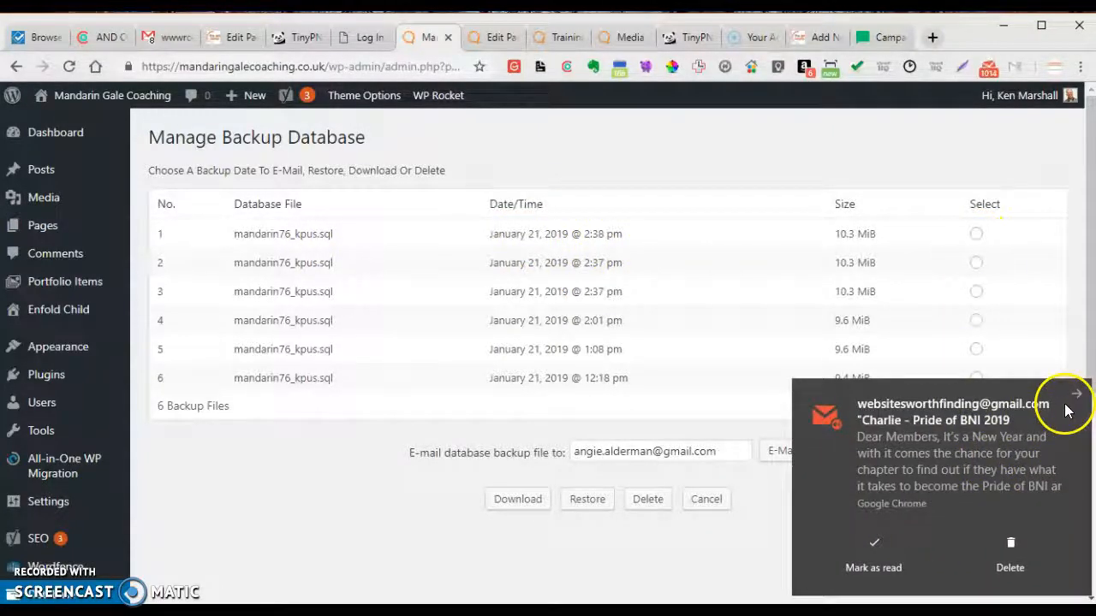
click(1076, 398)
click(976, 235)
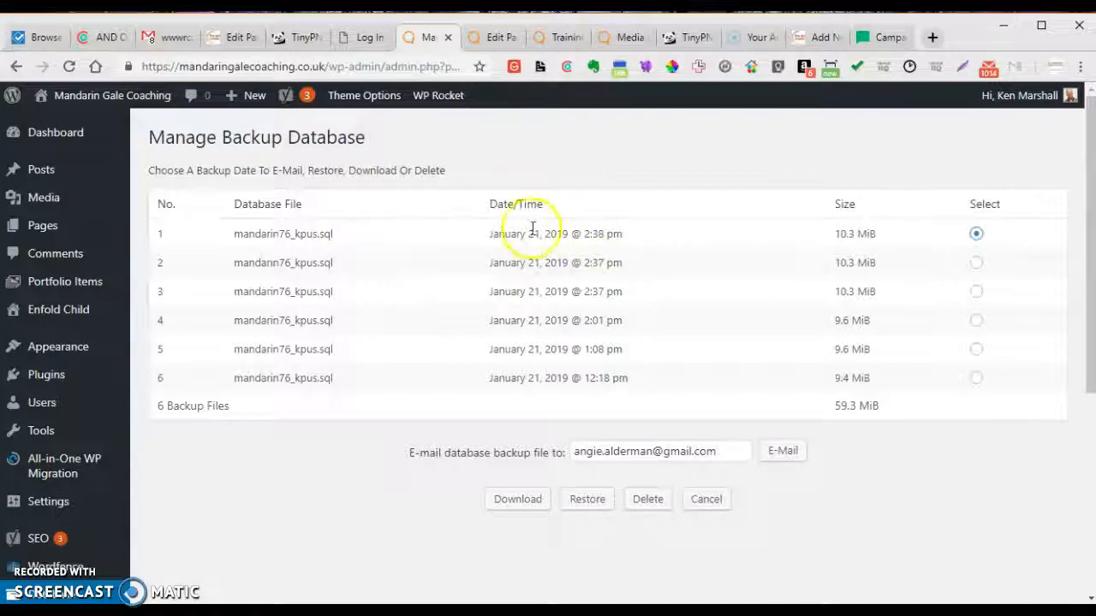
Review the workshop sections in the Training Events editor and on the live page, including The Pursuit of More Happiness.
click(495, 37)
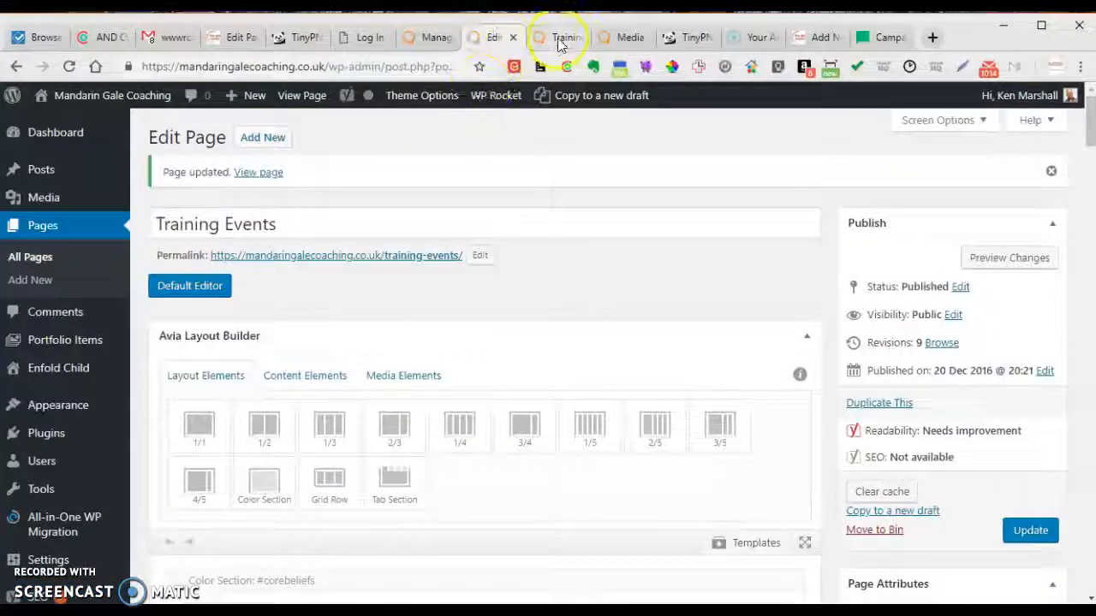
click(559, 37)
scroll(516, 259, down, 15)
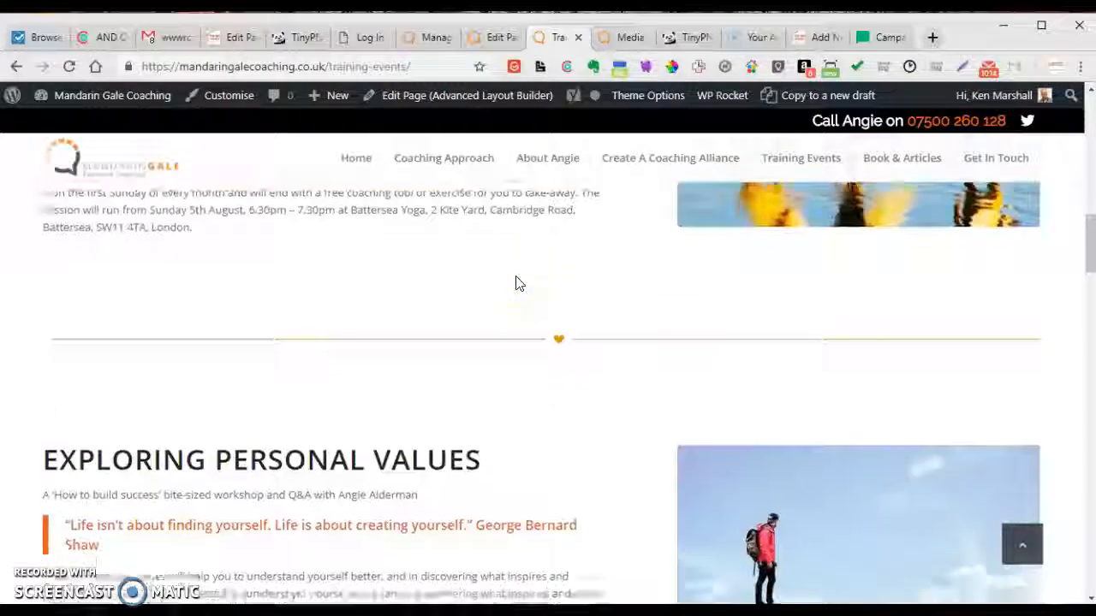
scroll(517, 279, down, 10)
scroll(514, 282, up, 7)
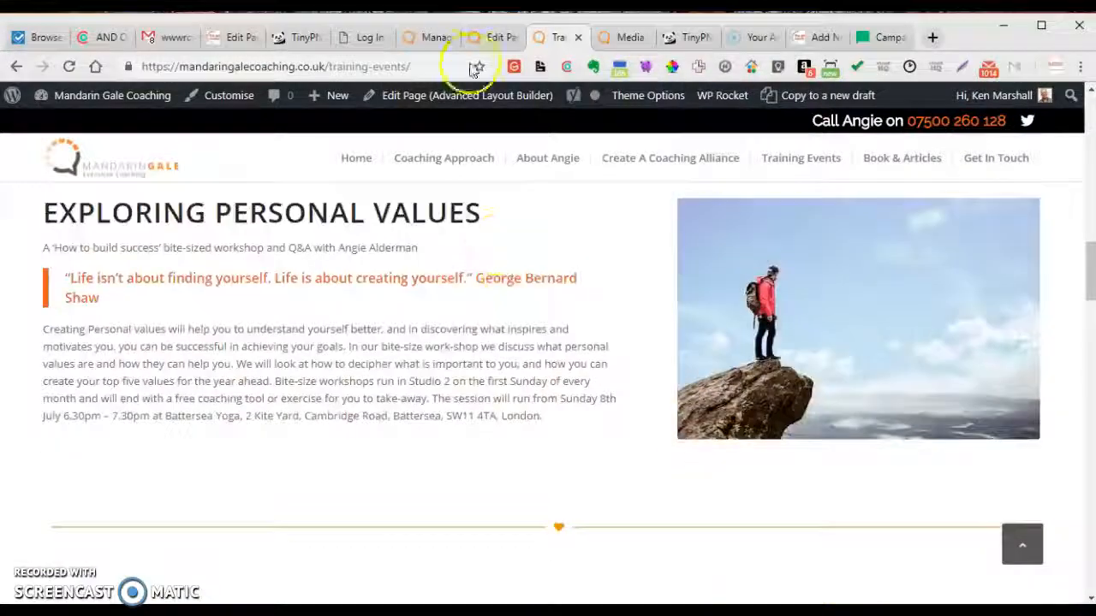
click(496, 37)
scroll(484, 270, down, 3)
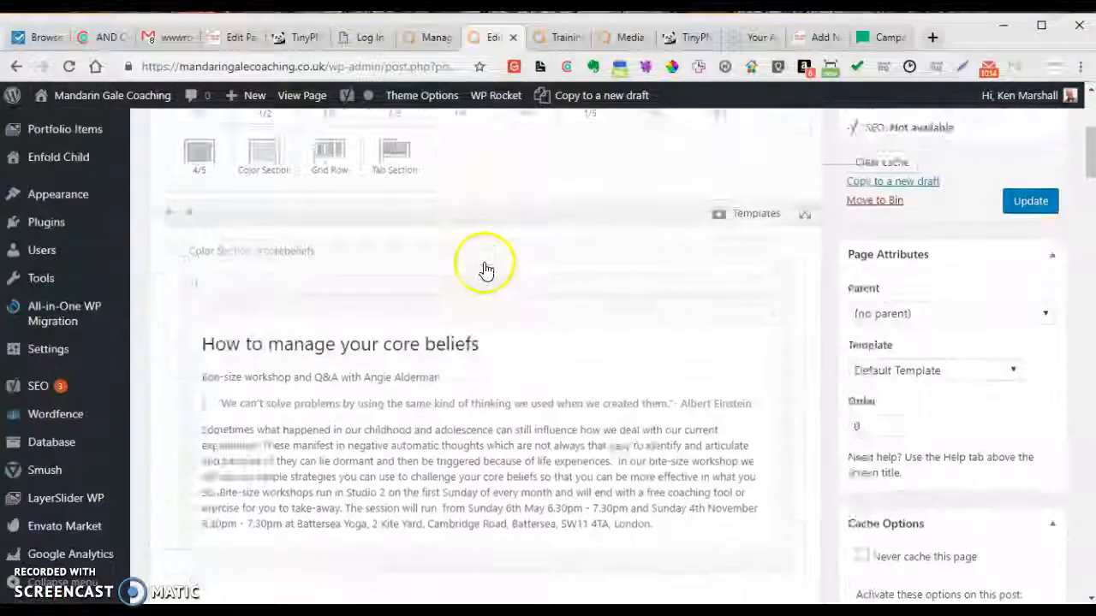
scroll(486, 270, down, 15)
scroll(485, 270, down, 15)
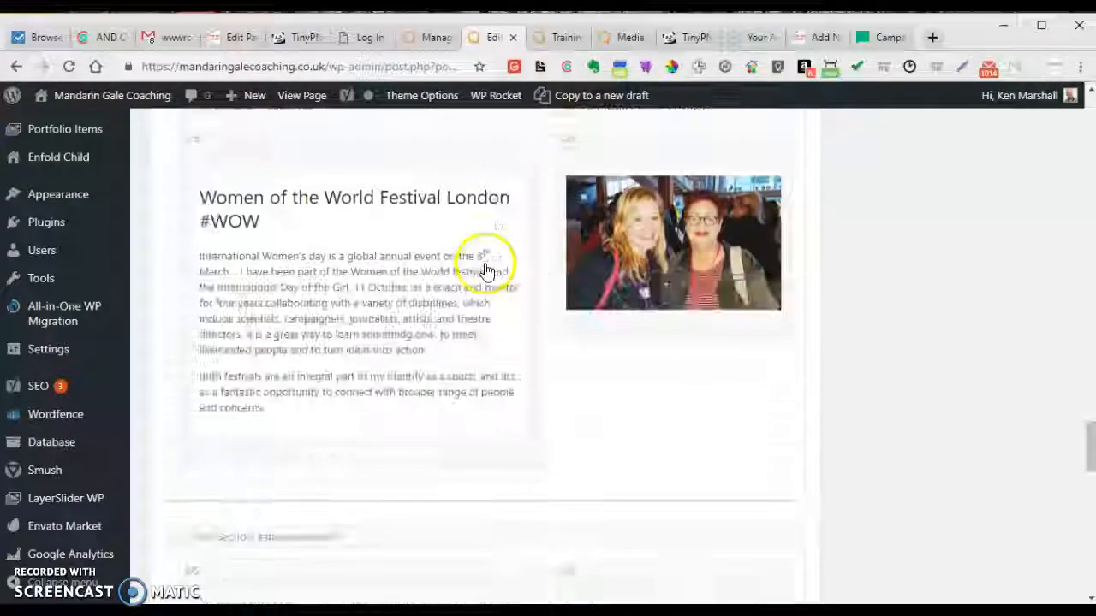
scroll(485, 270, down, 10)
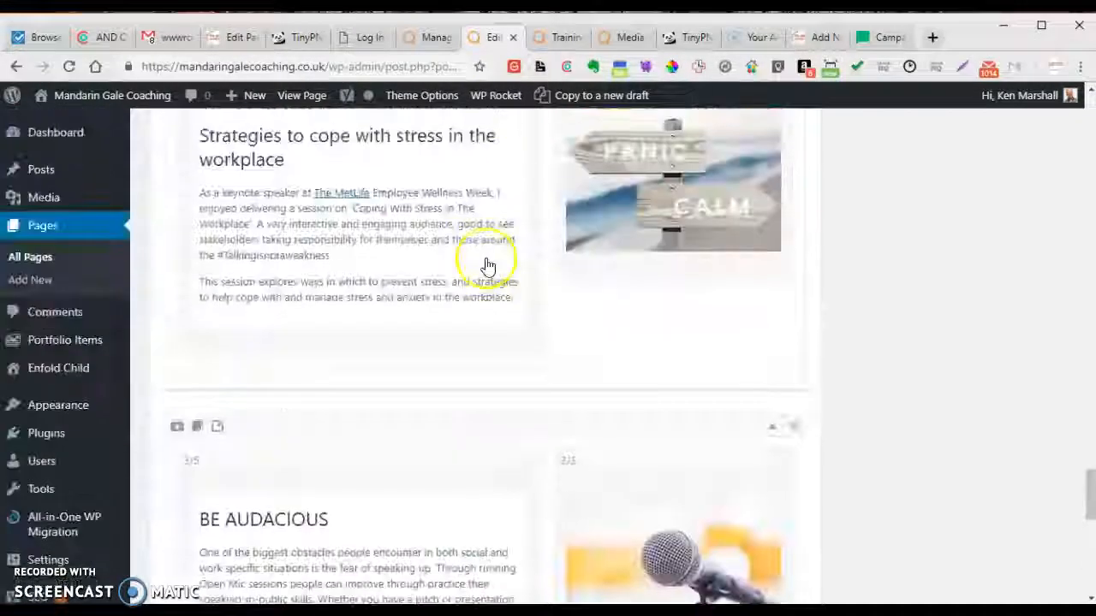
click(554, 37)
scroll(573, 205, down, 4)
scroll(575, 205, down, 4)
scroll(574, 205, up, 4)
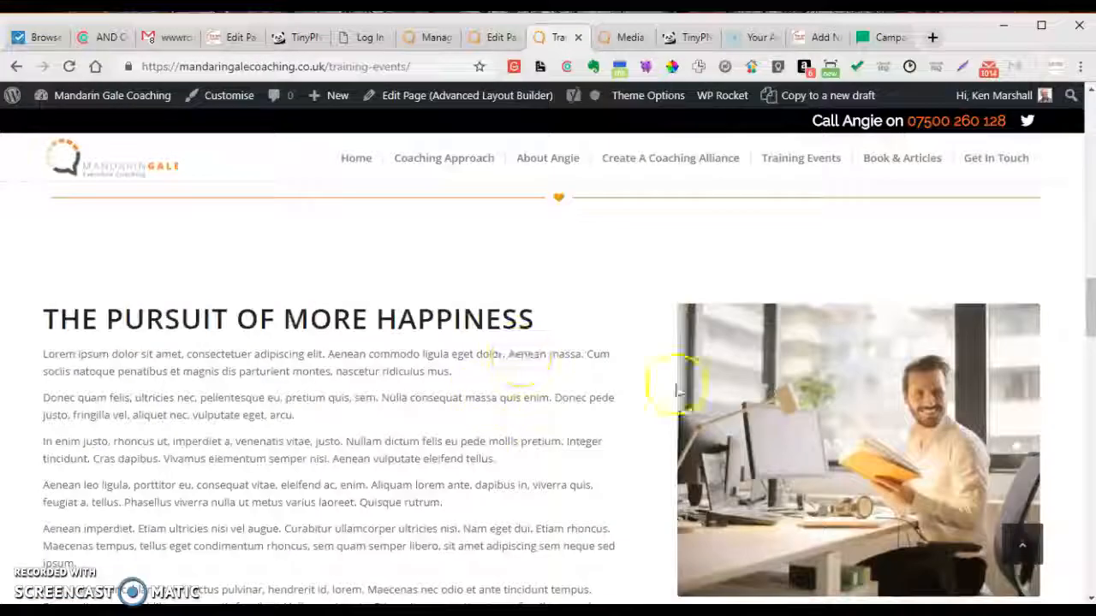
Open the Training Events page in the layout editor and delete The Pursuit of More Happiness section.
click(500, 99)
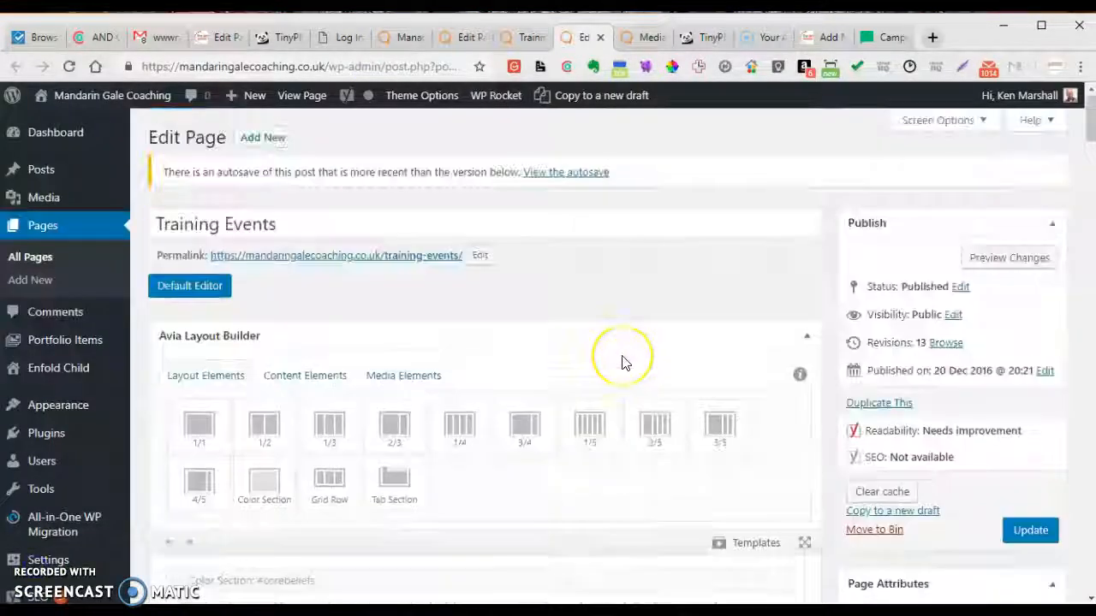
scroll(623, 363, down, 3)
scroll(623, 363, up, 3)
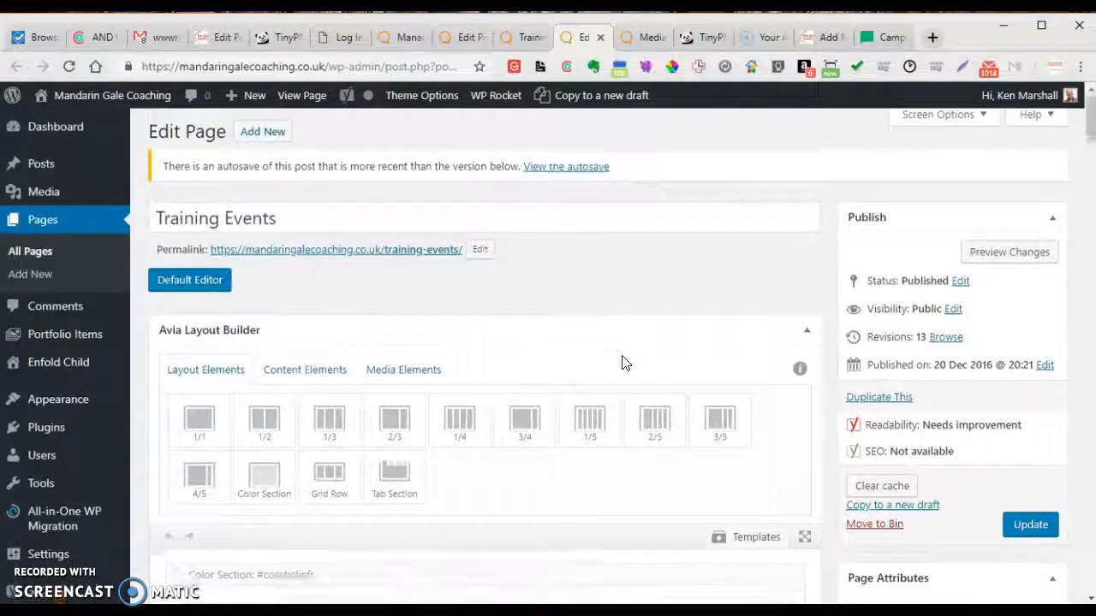
scroll(623, 363, down, 15)
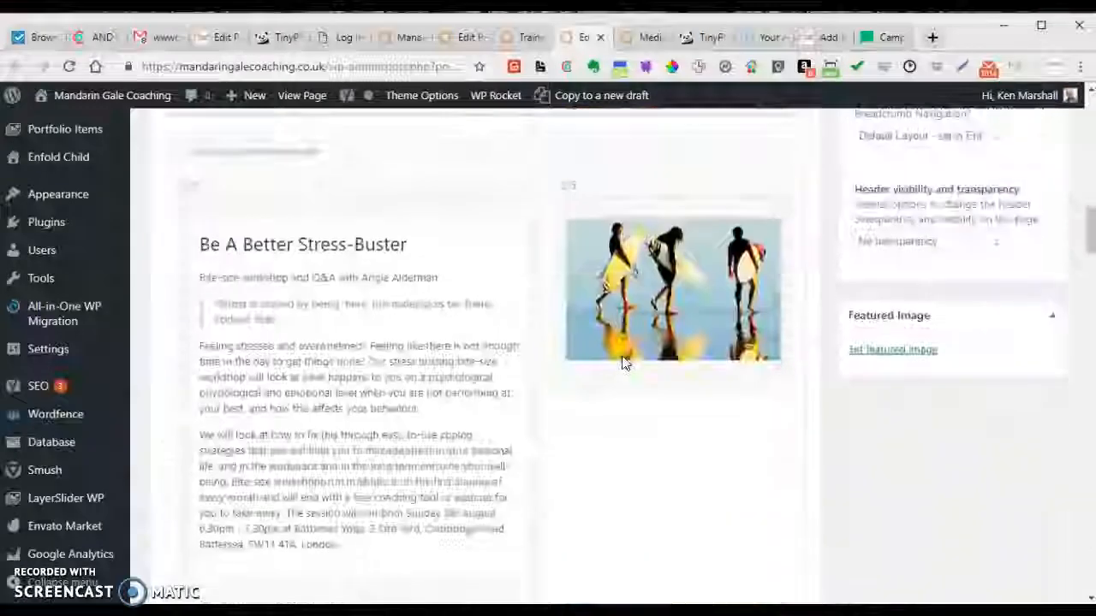
scroll(623, 363, down, 10)
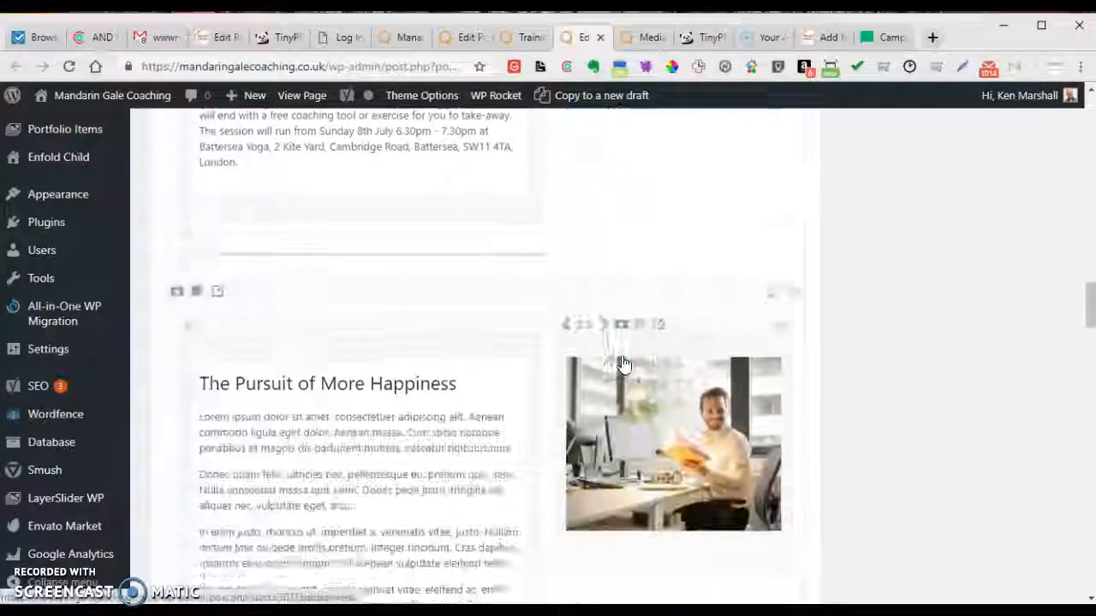
scroll(623, 363, up, 2)
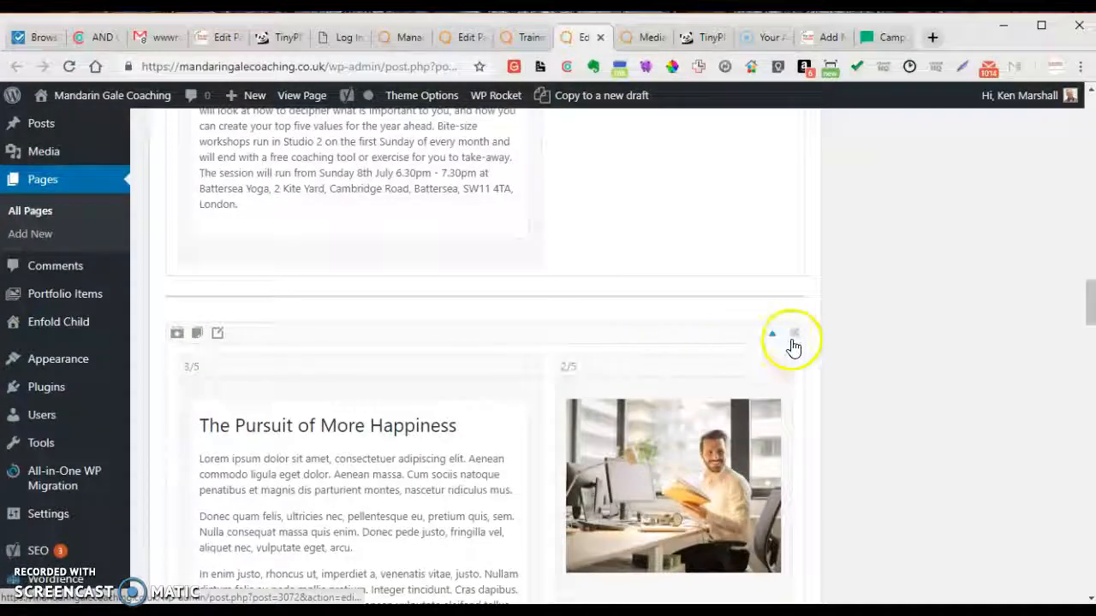
click(796, 334)
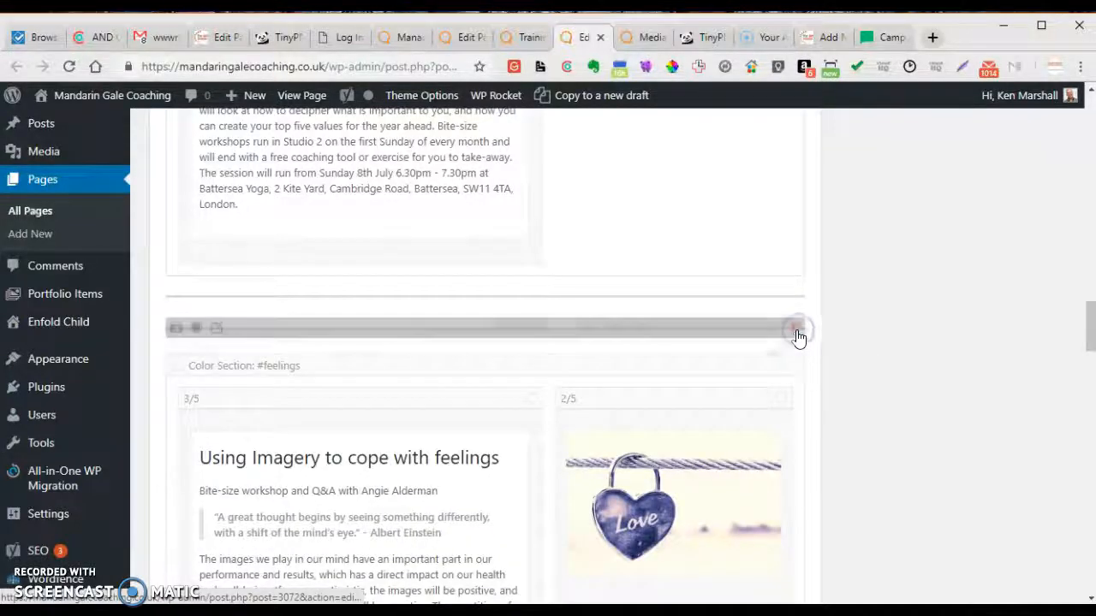
Update the Training Events page to publish the section removal.
scroll(803, 372, down, 4)
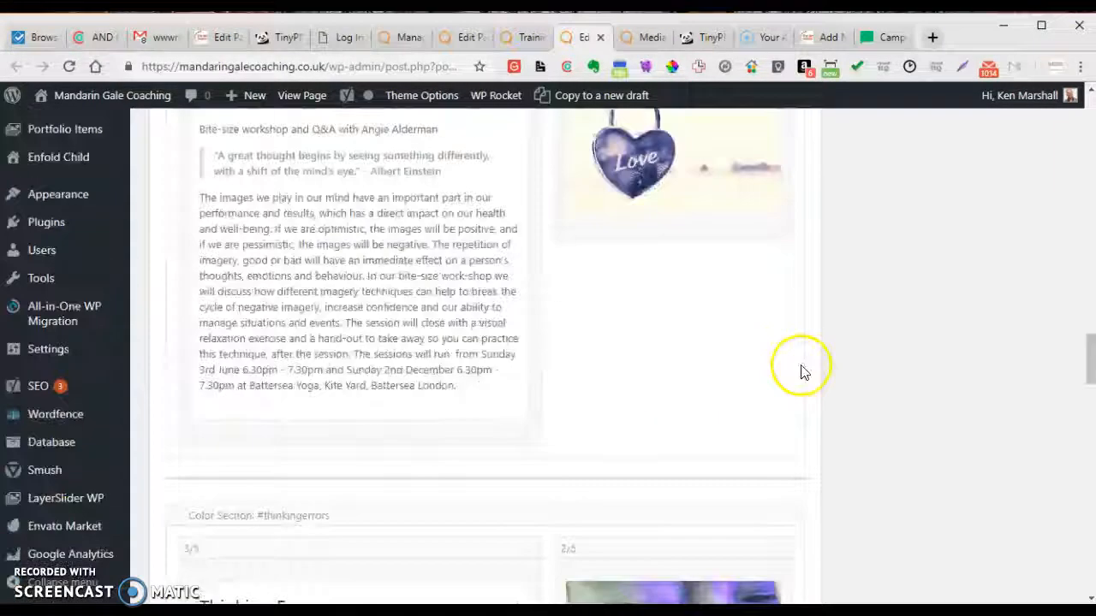
scroll(802, 371, up, 15)
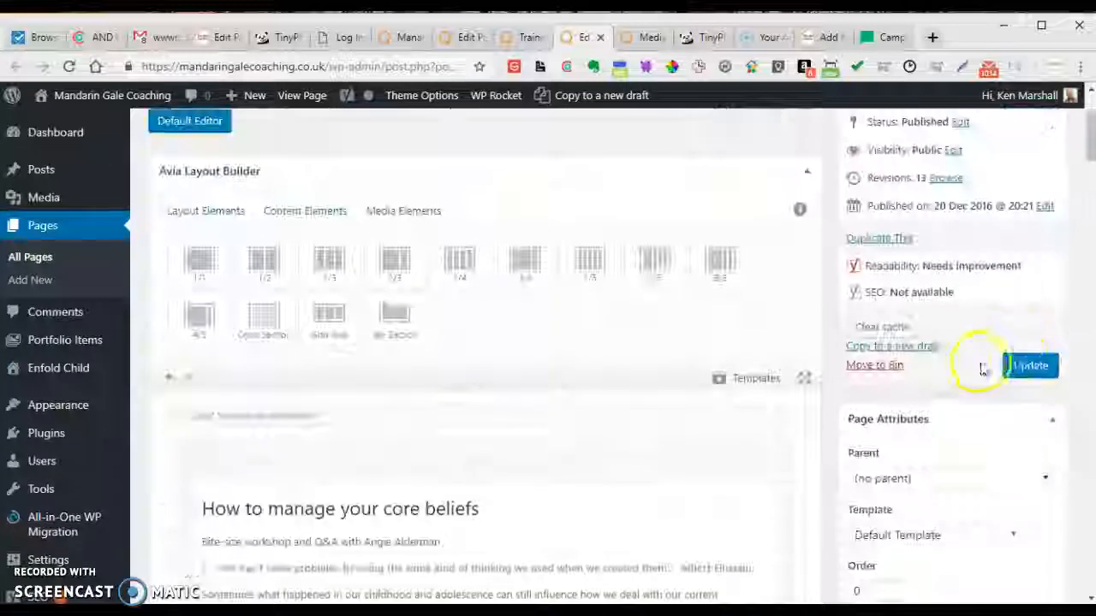
click(1031, 370)
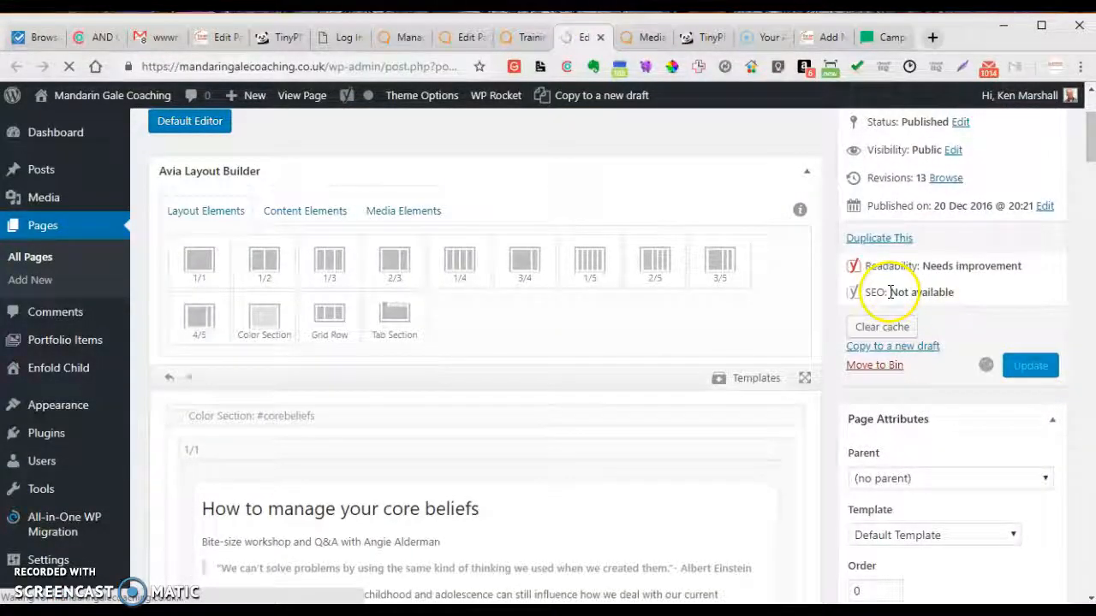
Check the live page around Exploring Personal Values and The Pursuit of More Happiness, and check the editor for the update's completion.
click(518, 37)
click(69, 67)
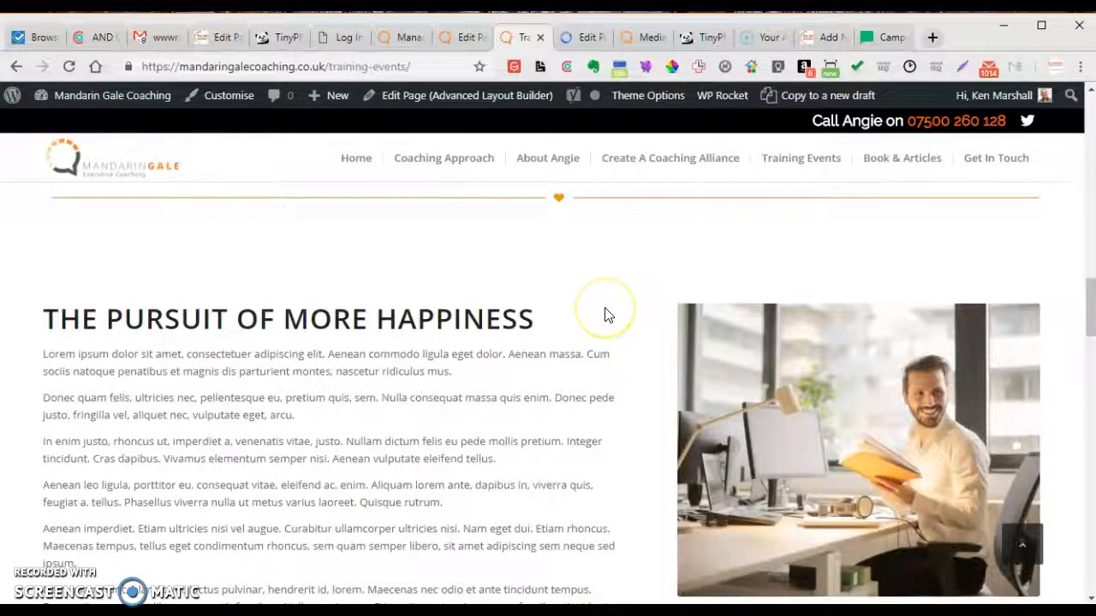
scroll(603, 319, up, 5)
scroll(602, 318, down, 3)
scroll(603, 318, up, 3)
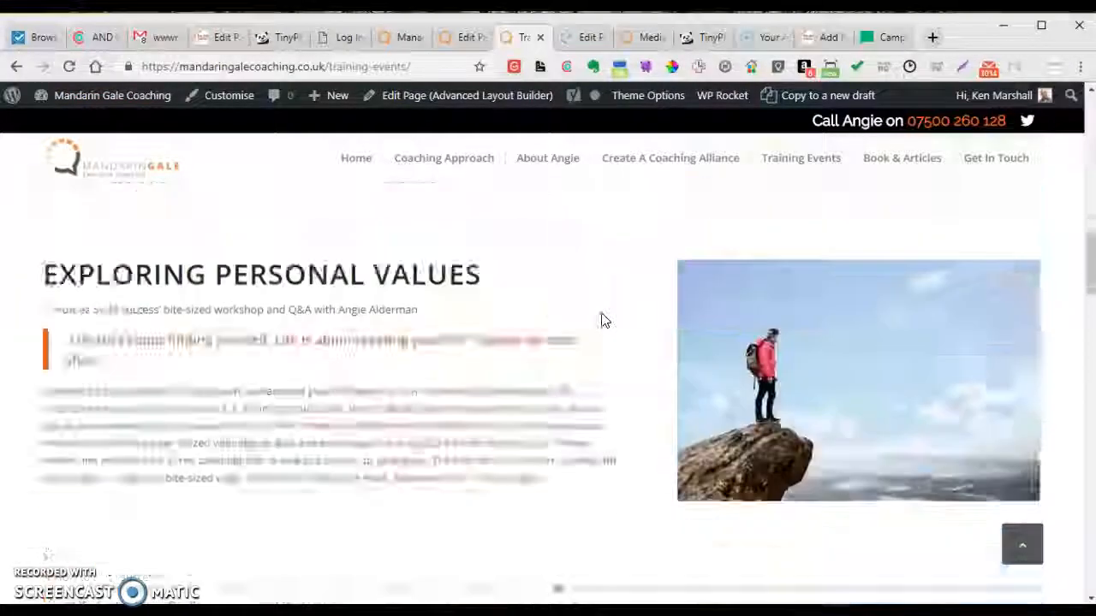
scroll(603, 317, down, 5)
scroll(599, 312, up, 5)
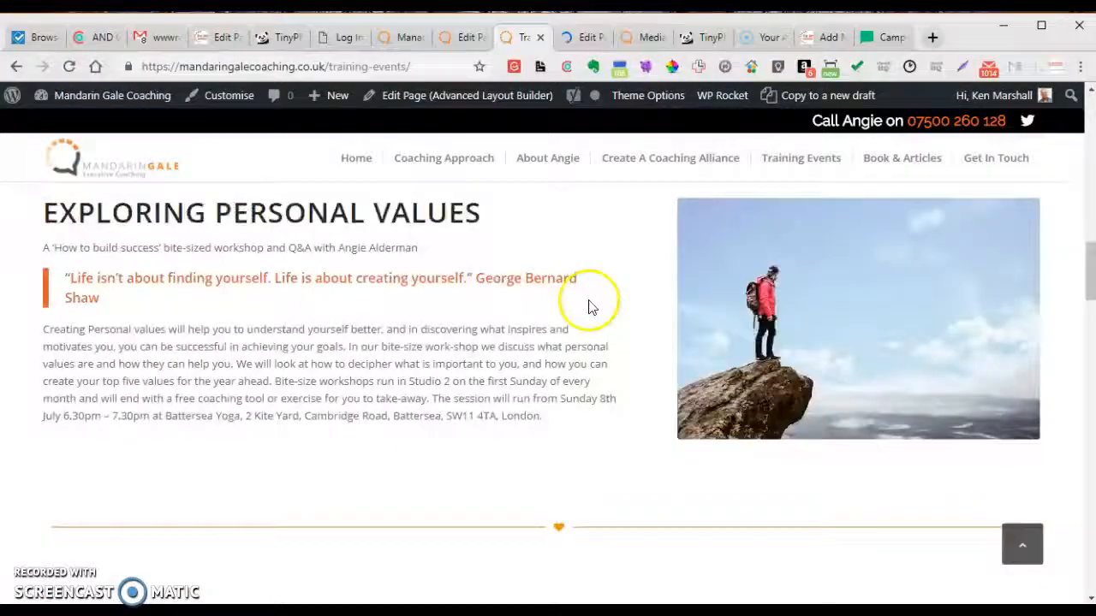
click(583, 37)
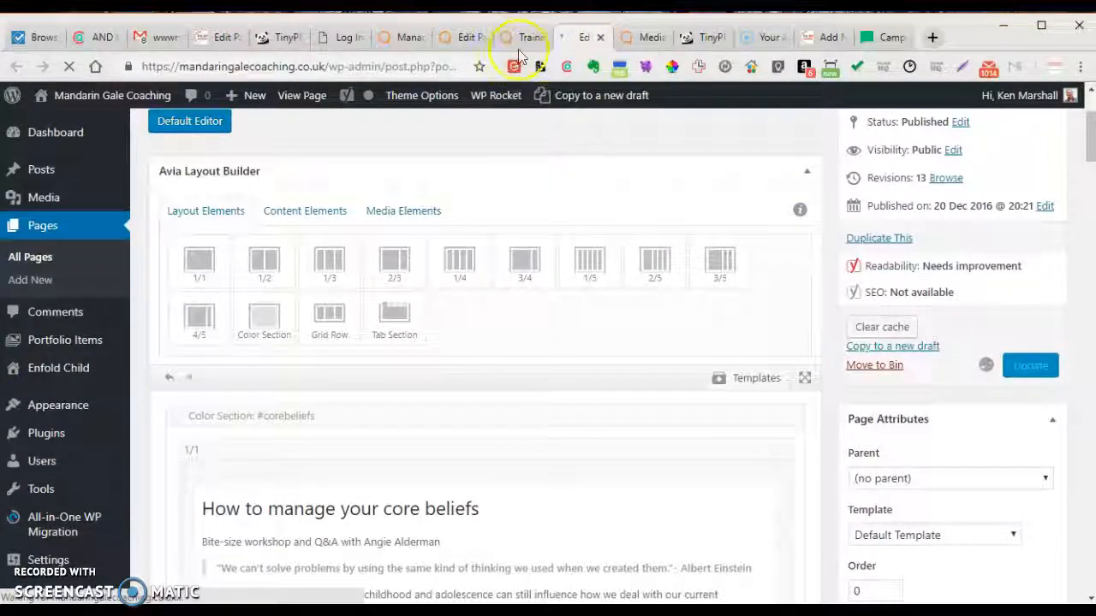
mouse_move(36, 567)
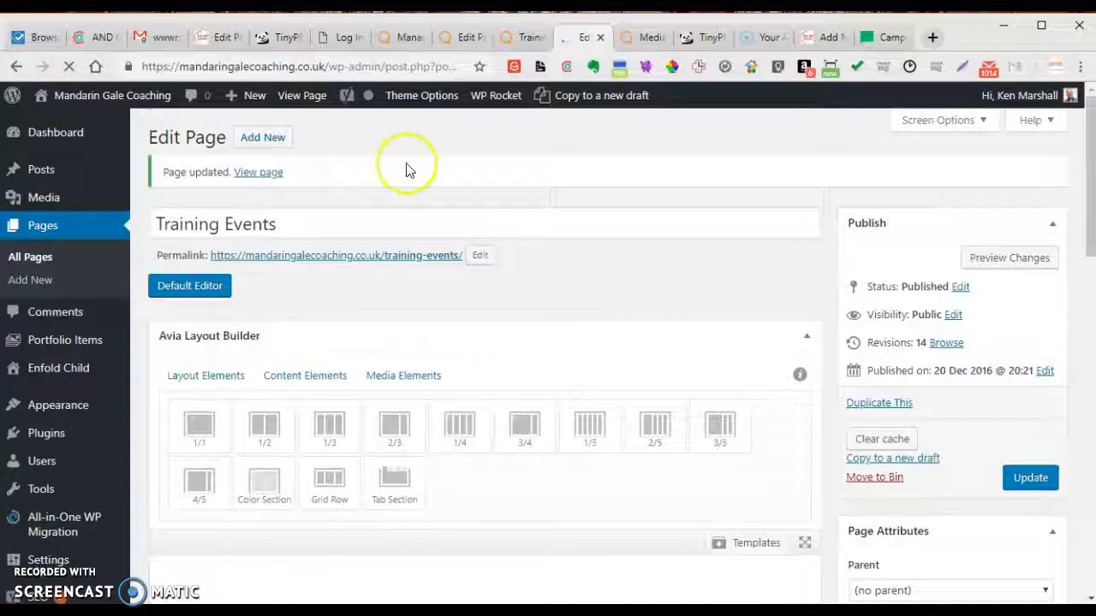
Reload the live Training Events page and review its workshop sections from How to Manage Your Core Beliefs downward for the deleted section.
click(526, 39)
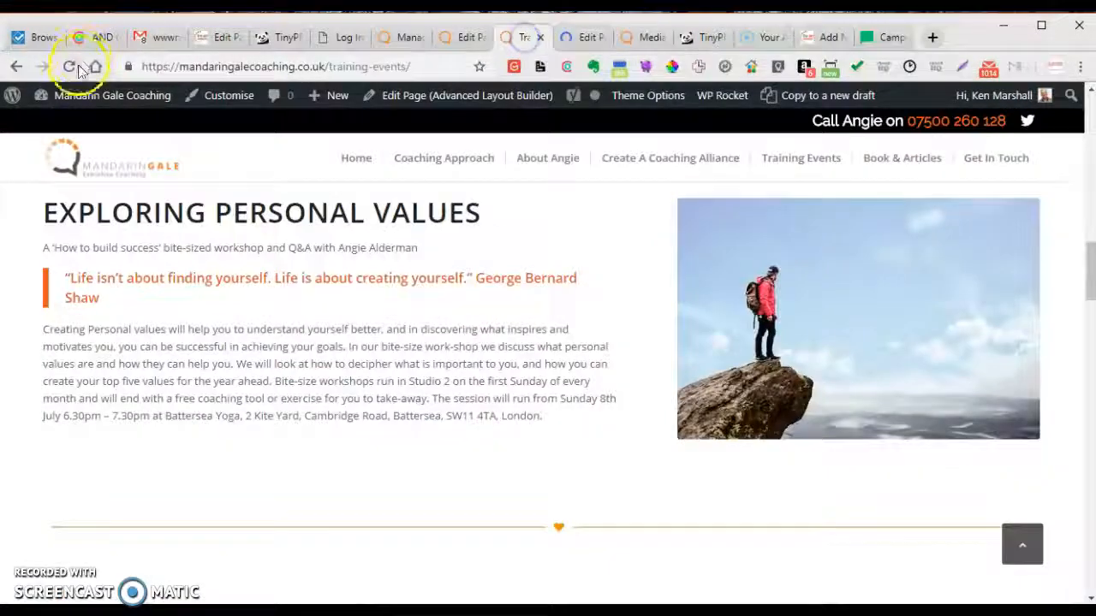
scroll(278, 170, down, 2)
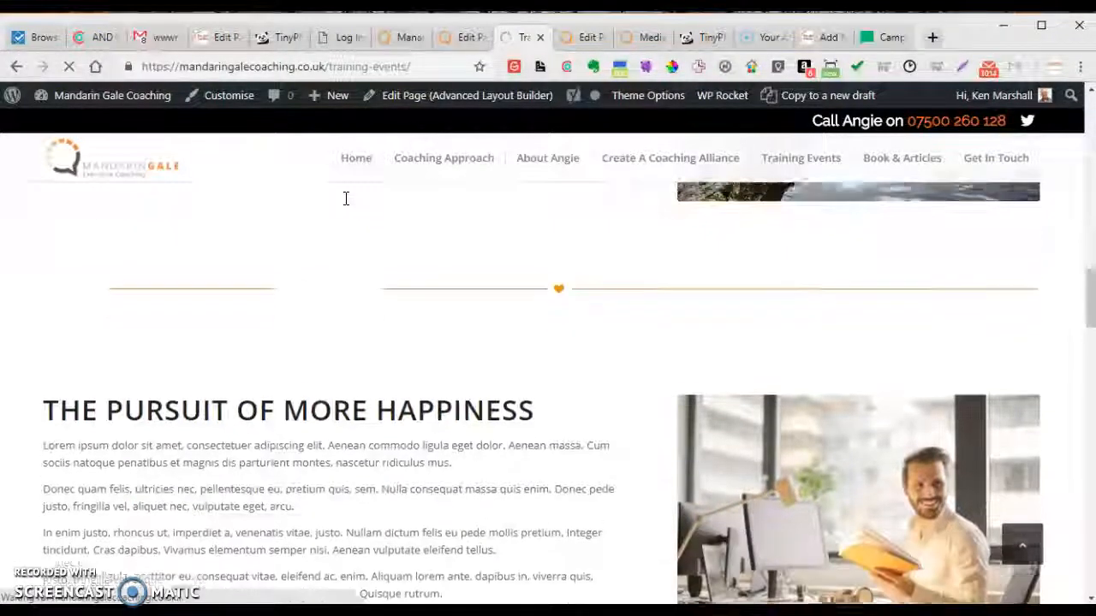
scroll(360, 240, down, 15)
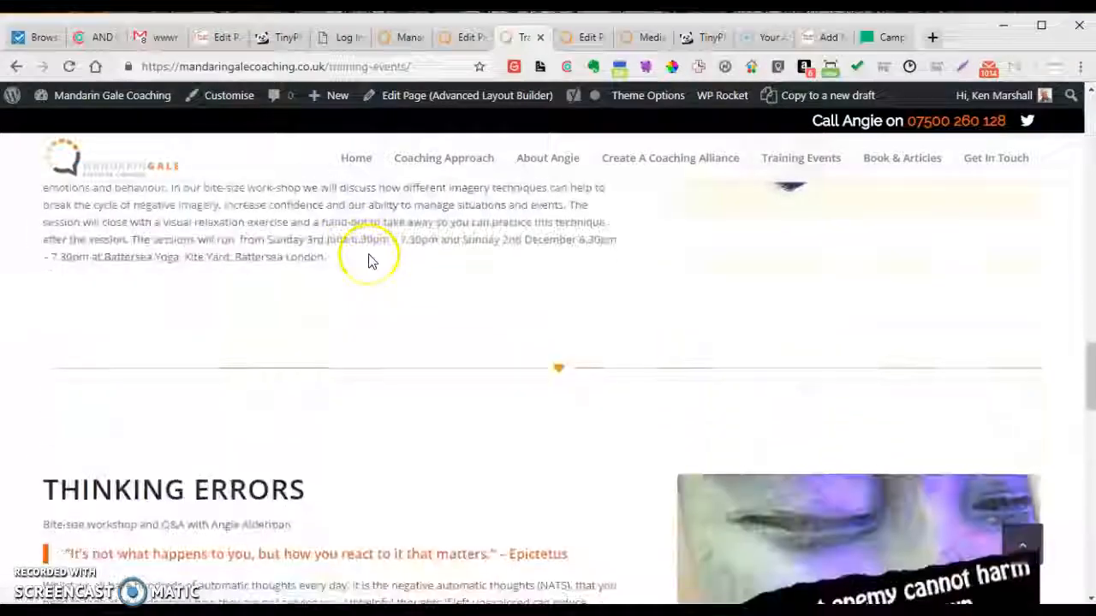
scroll(368, 261, up, 15)
scroll(368, 261, up, 10)
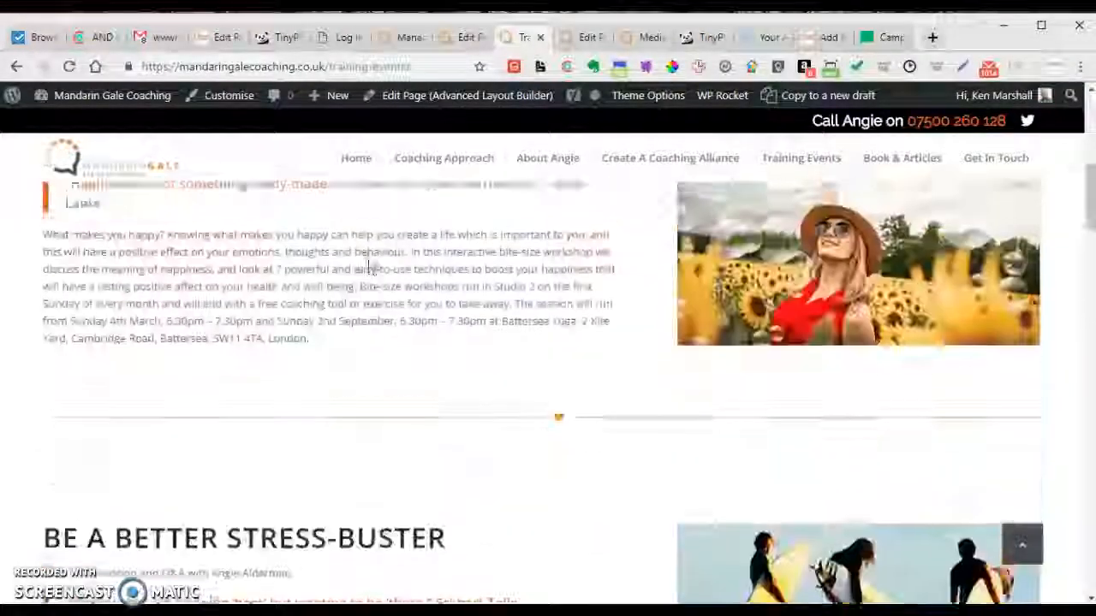
click(559, 142)
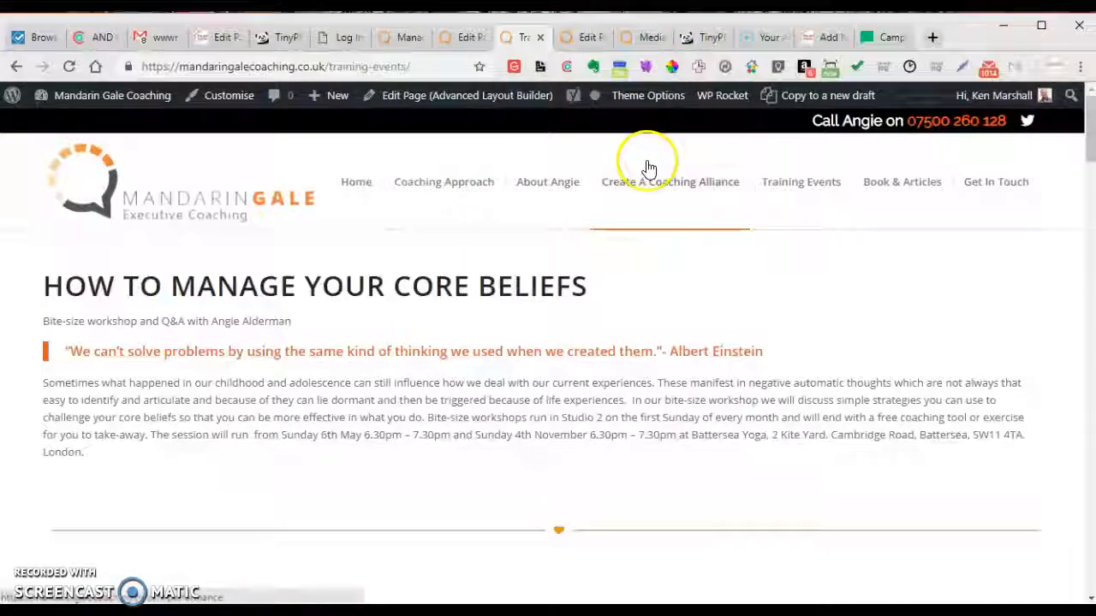
scroll(680, 235, down, 10)
scroll(678, 236, down, 12)
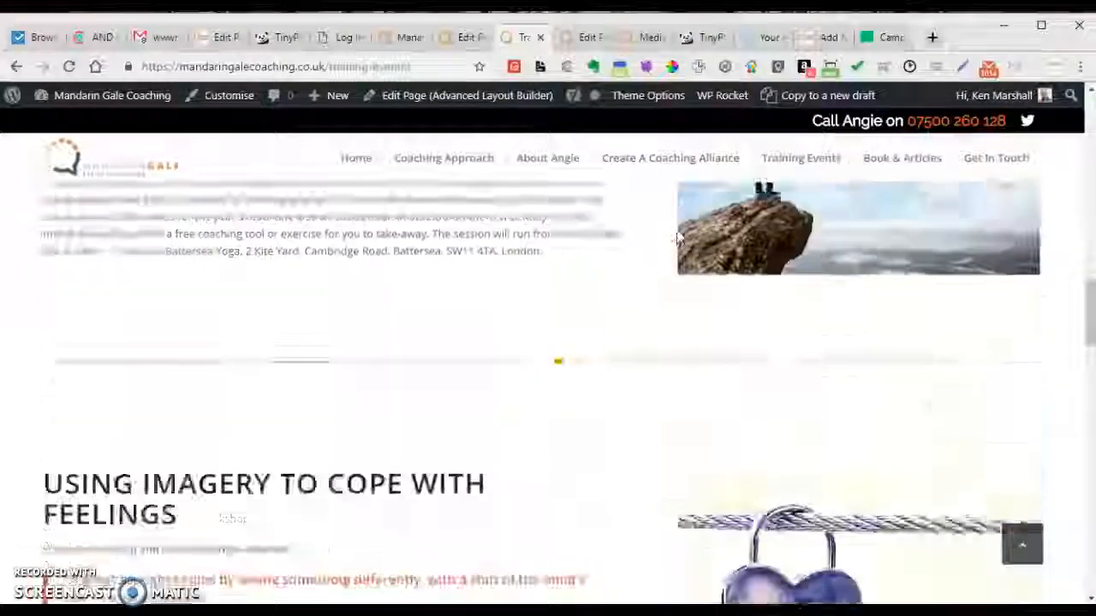
scroll(678, 236, up, 12)
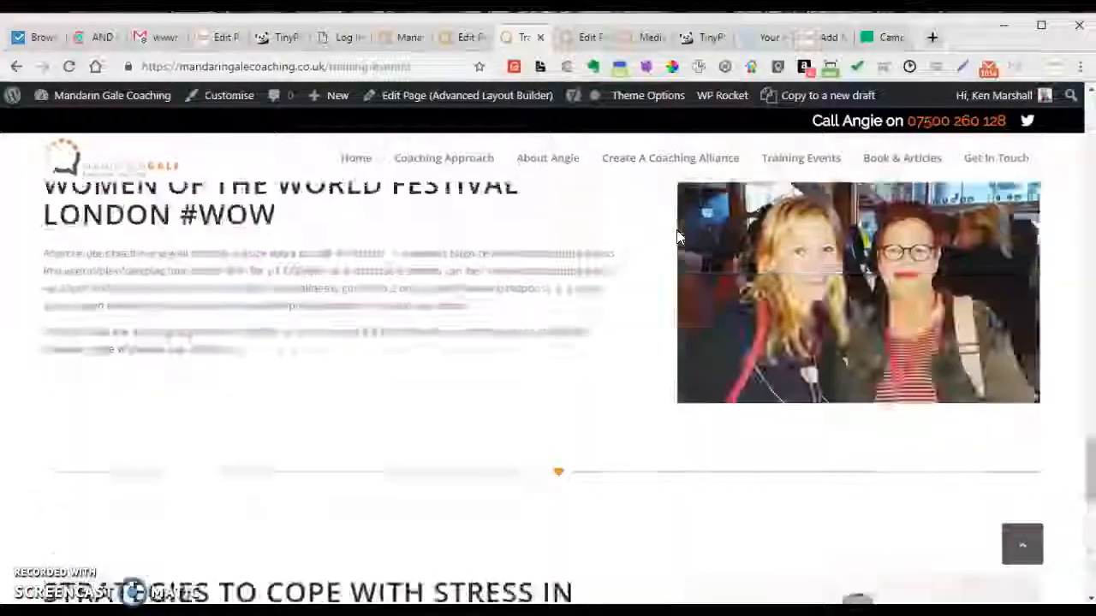
scroll(678, 236, up, 3)
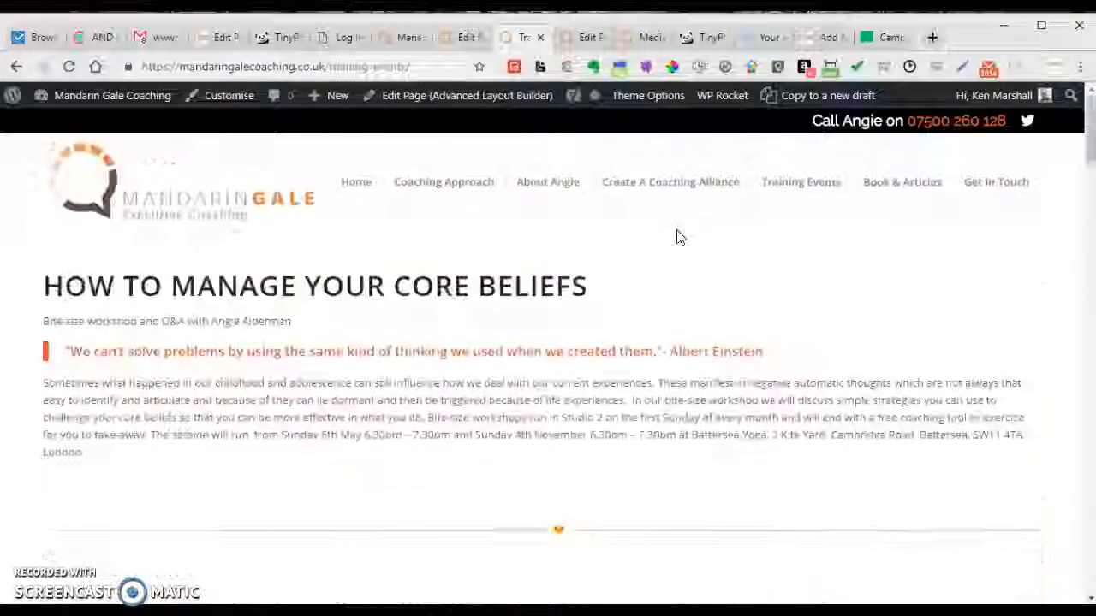